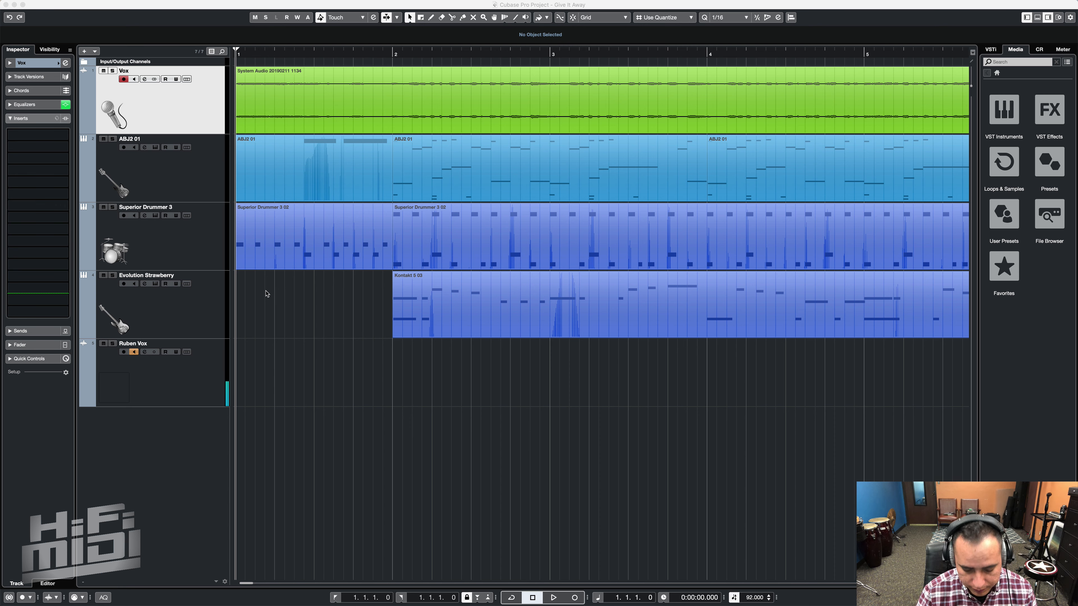
# Play the arrangement from the start with input monitoring off on the empty vocal track, return to the start and re-enable monitoring
pyautogui.click(137, 352)
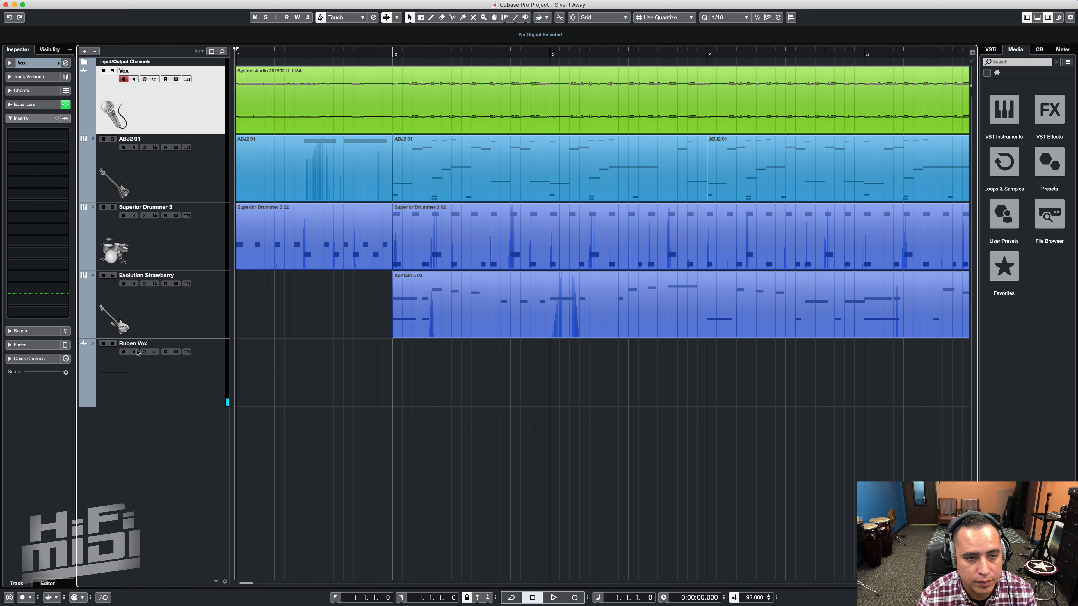
pyautogui.press('space')
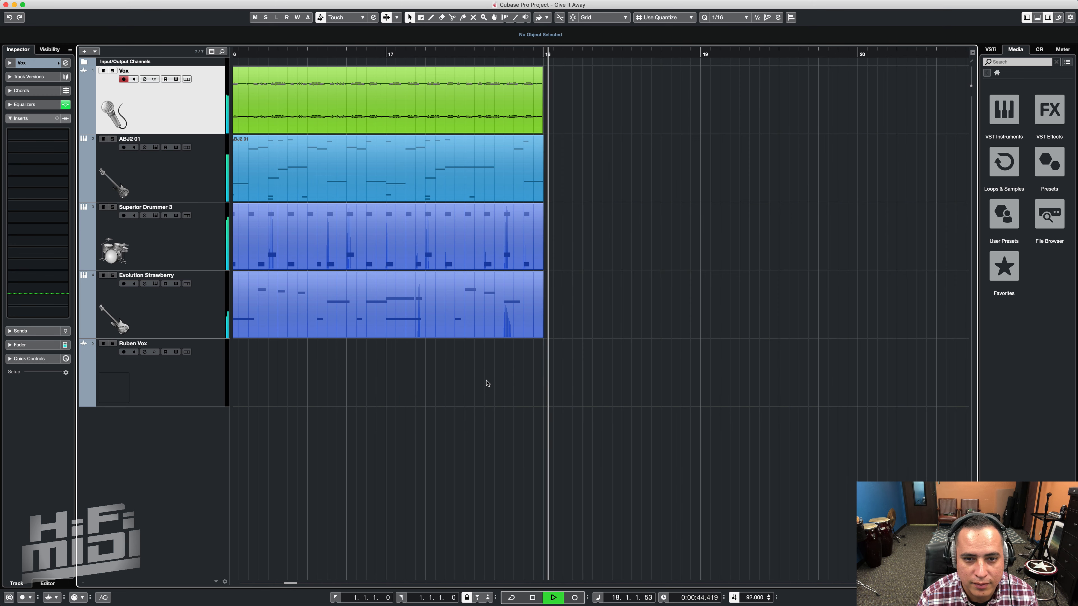
pyautogui.press('space')
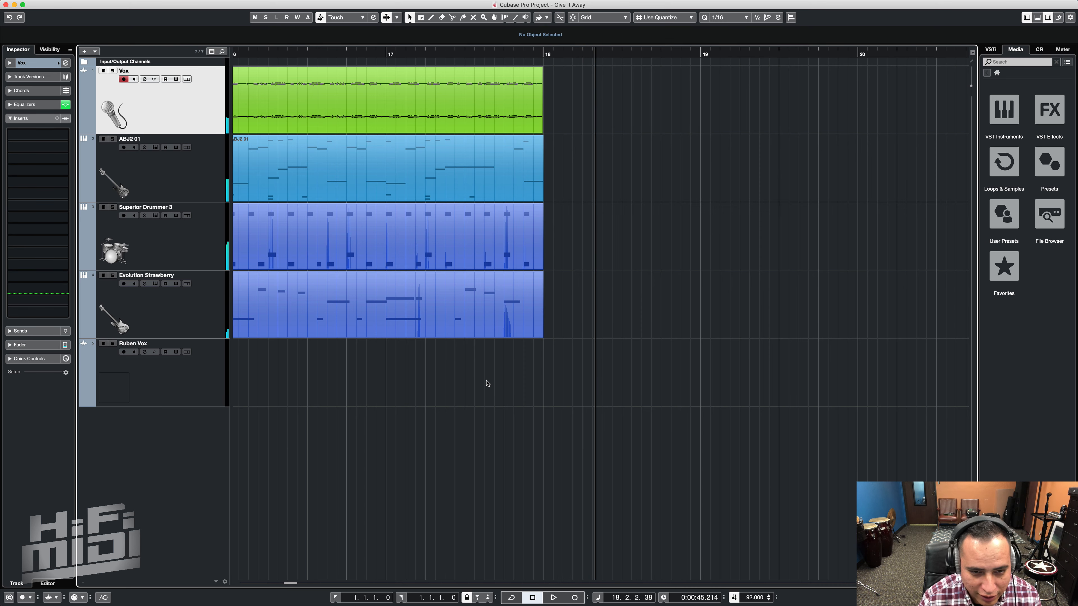
pyautogui.press('Home')
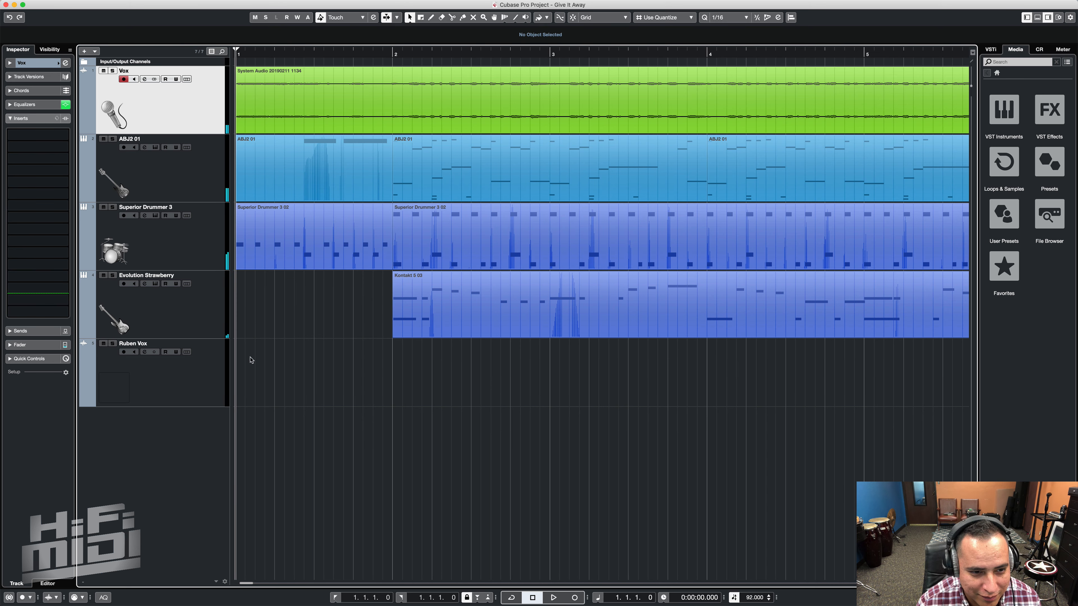
pyautogui.click(134, 352)
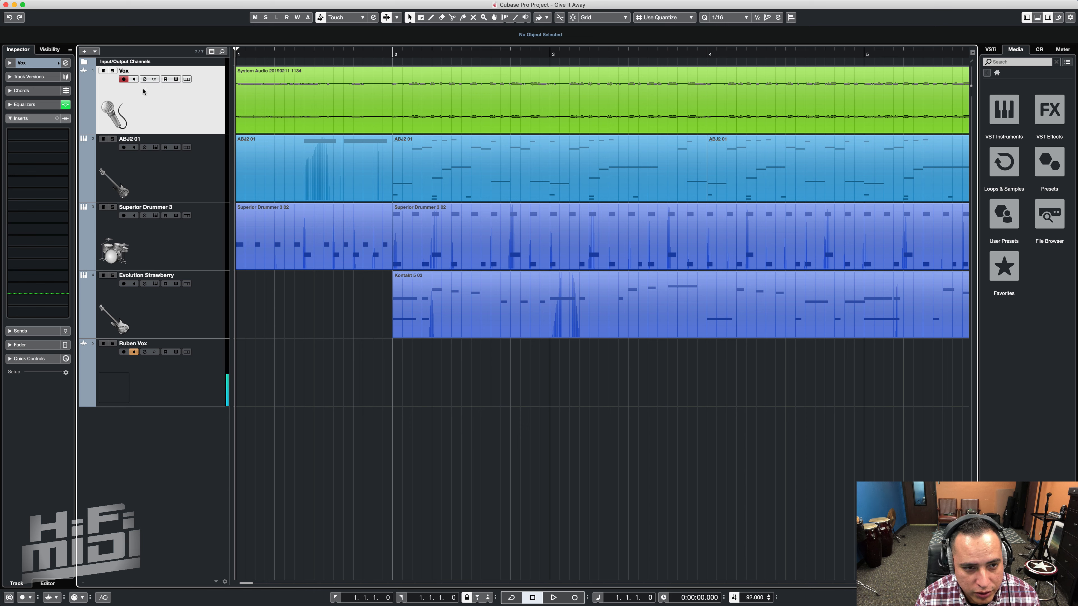
# Solo the Vox track to hear it alone, remove the solo and stop playback
pyautogui.click(113, 71)
pyautogui.press('space')
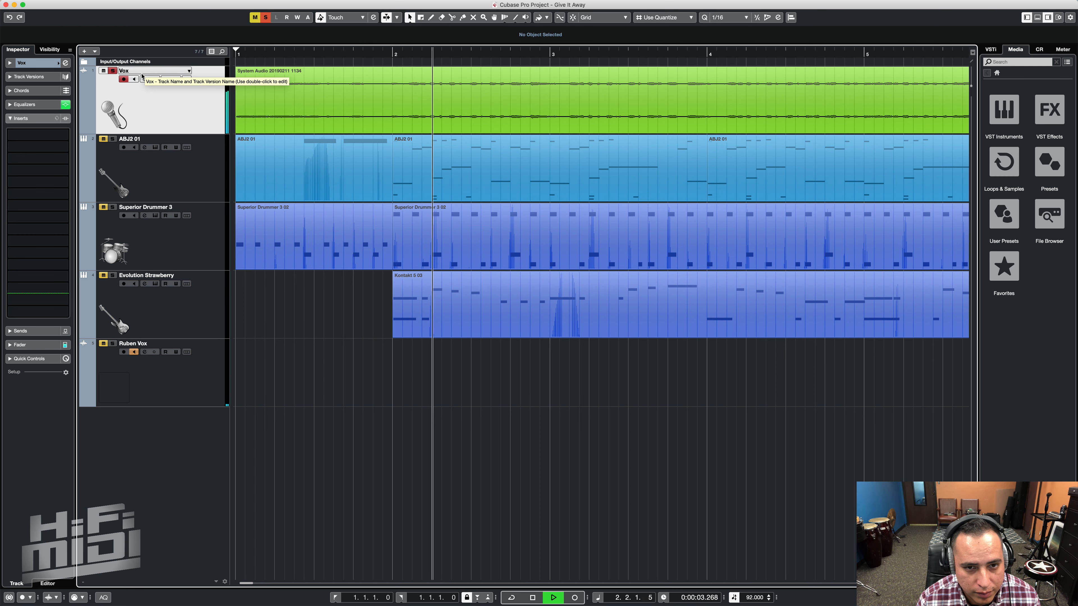
pyautogui.click(113, 71)
pyautogui.press('space')
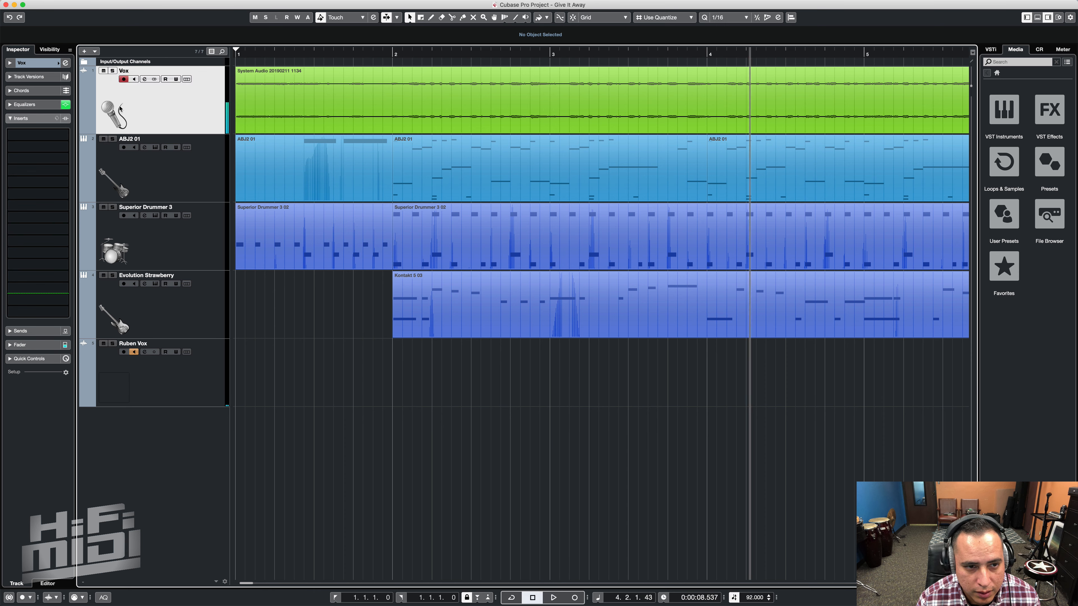
# Solo the Superior Drummer 3 track and play it alone
pyautogui.click(151, 159)
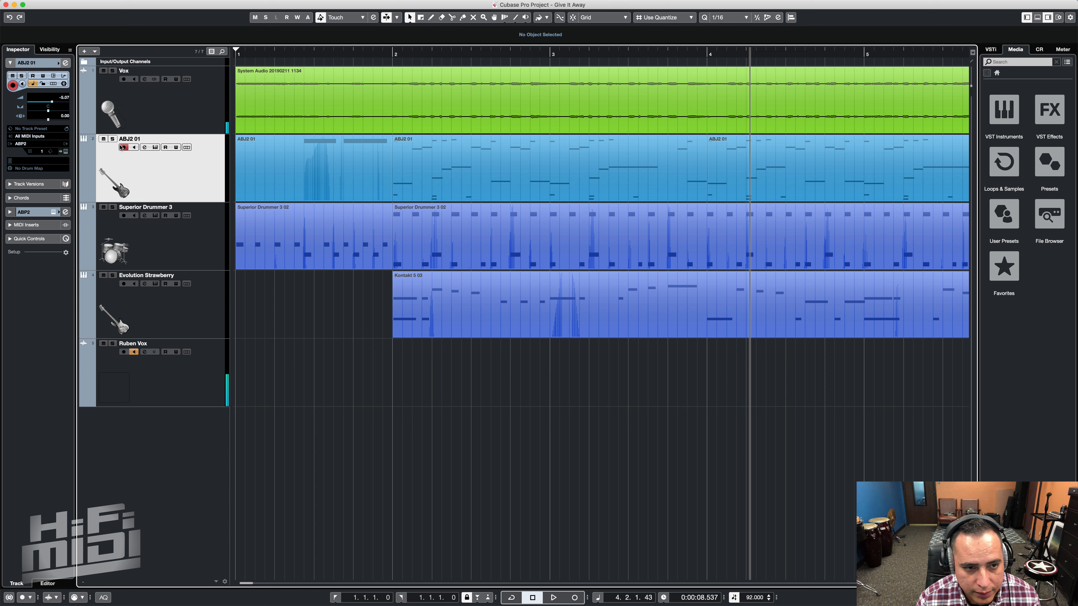
pyautogui.click(159, 248)
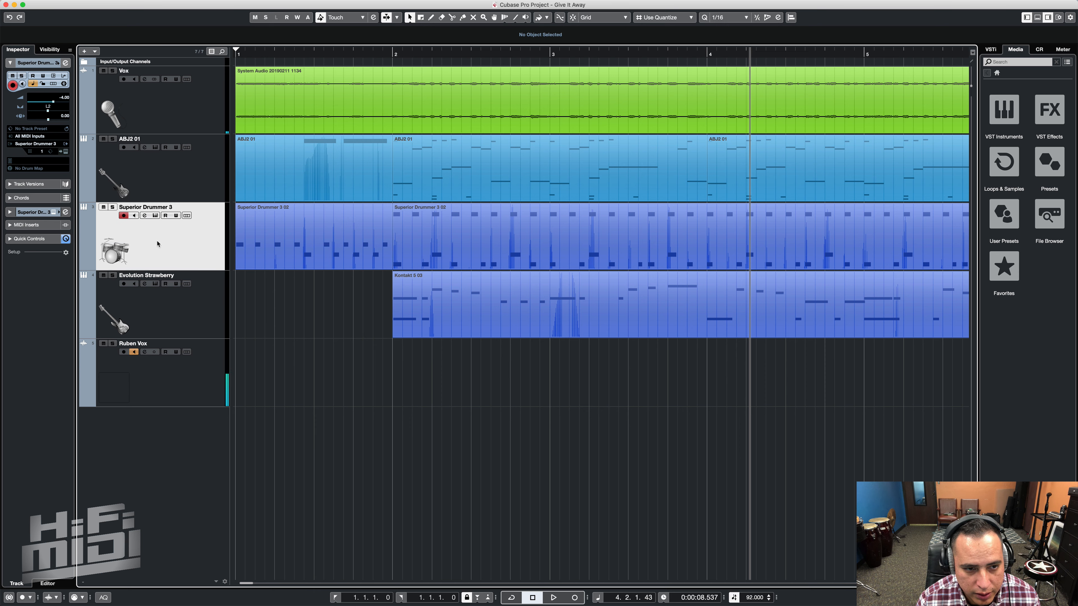
pyautogui.click(113, 207)
pyautogui.press('space')
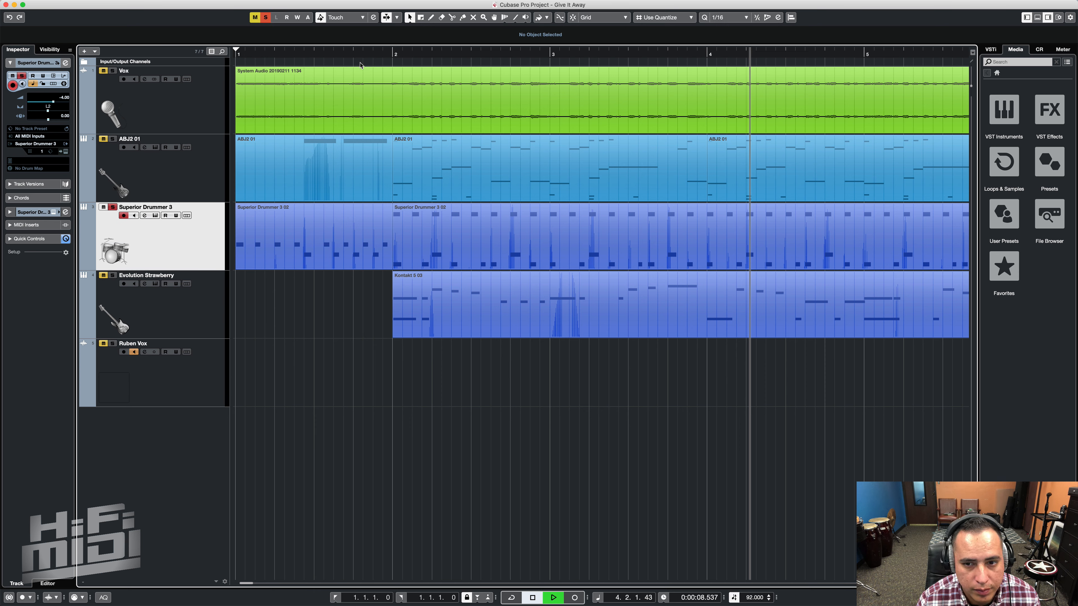
# View the kit in the track's Superior Drummer 3 instrument during playback, stop playback, remove the solo and close the instrument
pyautogui.click(155, 216)
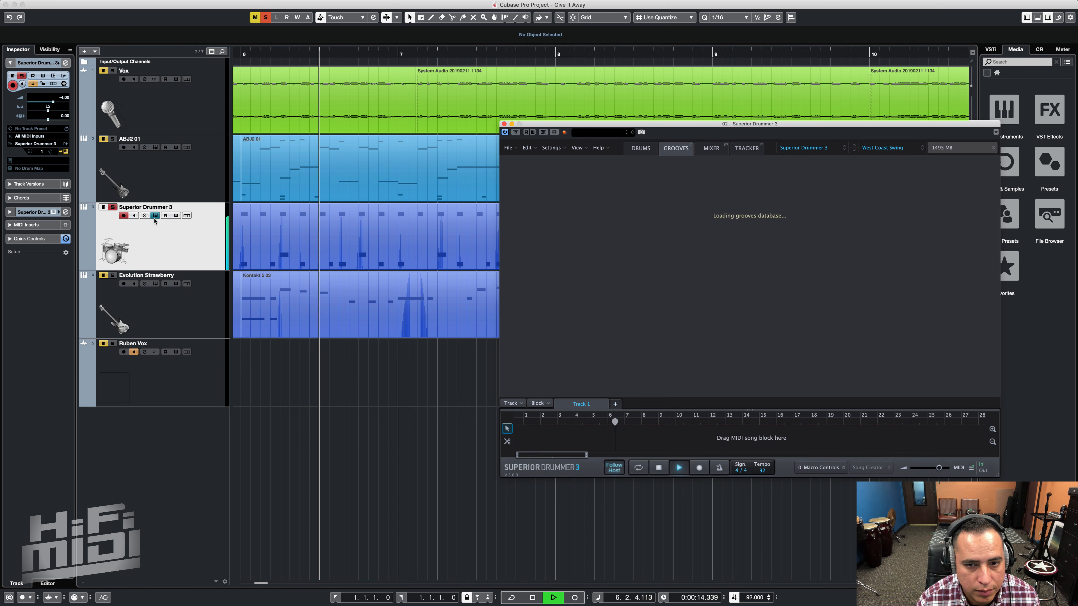
pyautogui.click(640, 150)
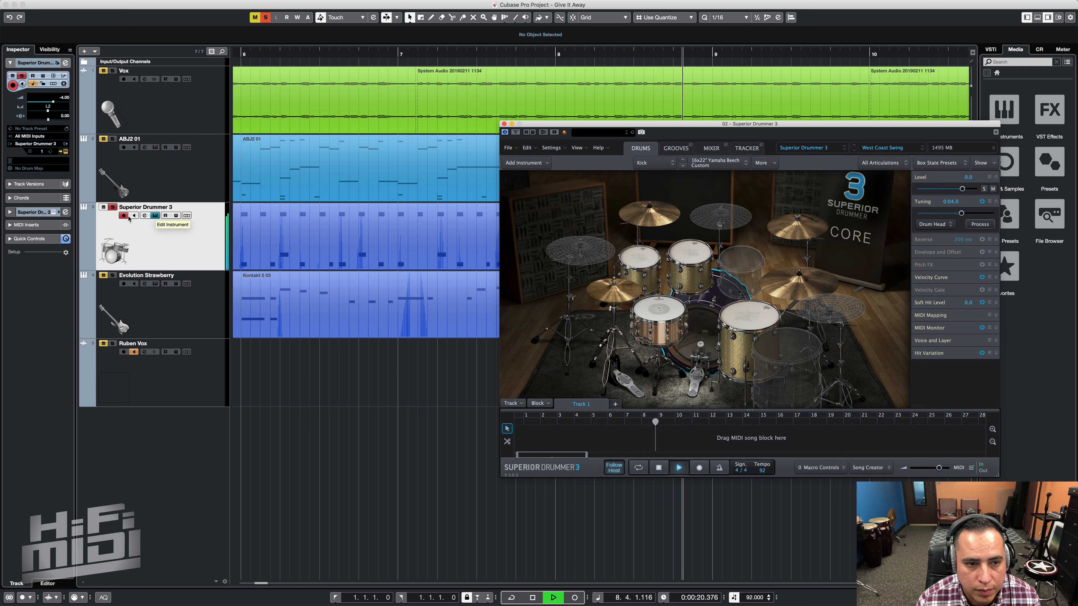
pyautogui.press('space')
pyautogui.click(113, 207)
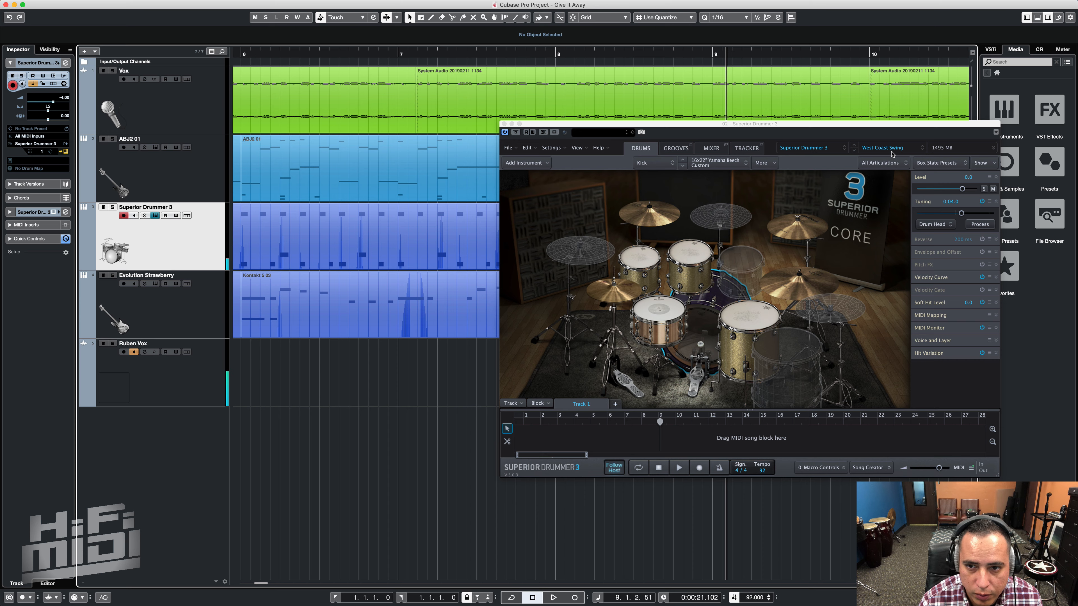
pyautogui.click(505, 123)
# Inspect the Kontakt instrument loaded on the Evolution Strawberry track and close it
pyautogui.click(181, 321)
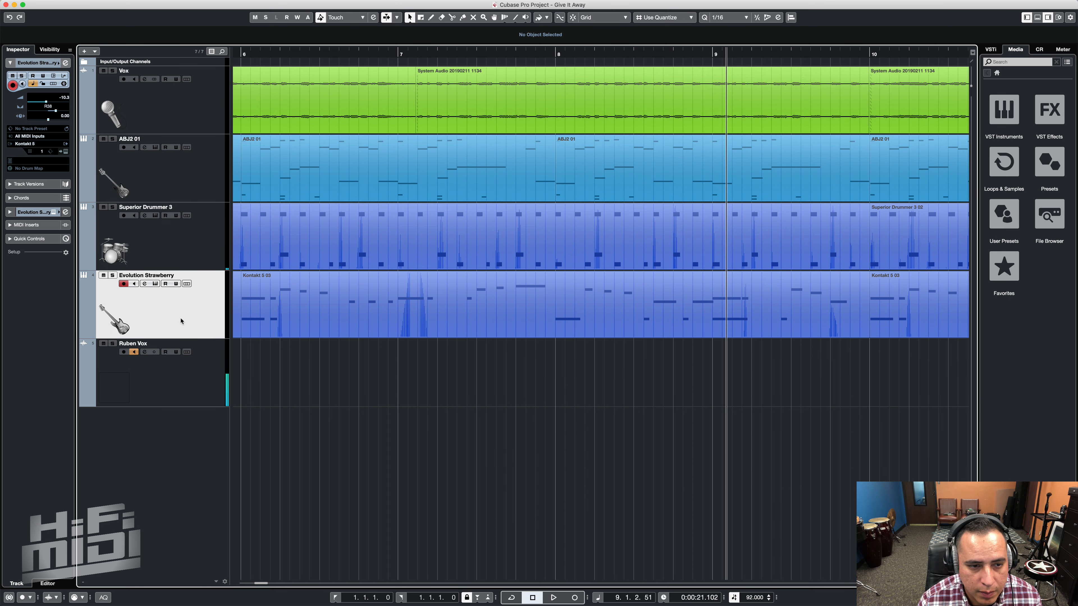
pyautogui.click(155, 284)
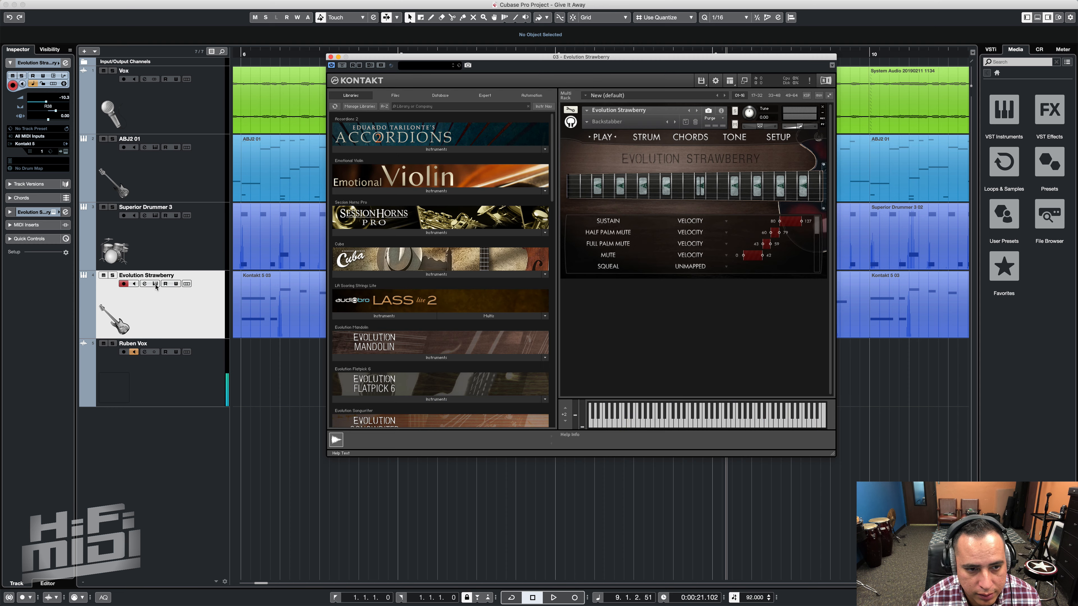
pyautogui.click(331, 57)
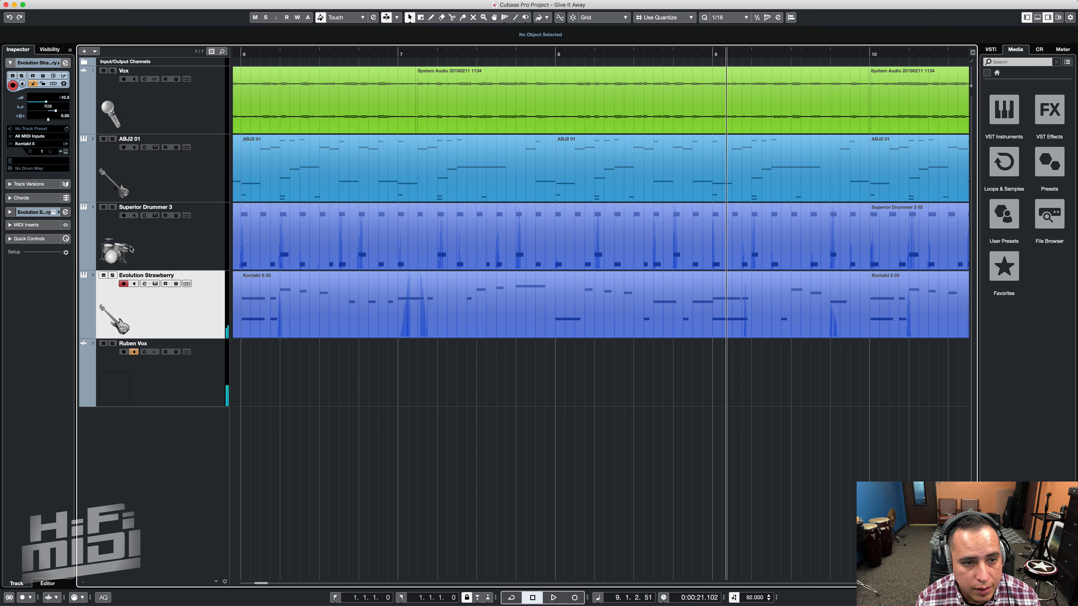
# Open the Ample Bass instrument on the ABJ2 01 track and audition the individual notes of its Give It Away riff
pyautogui.click(153, 184)
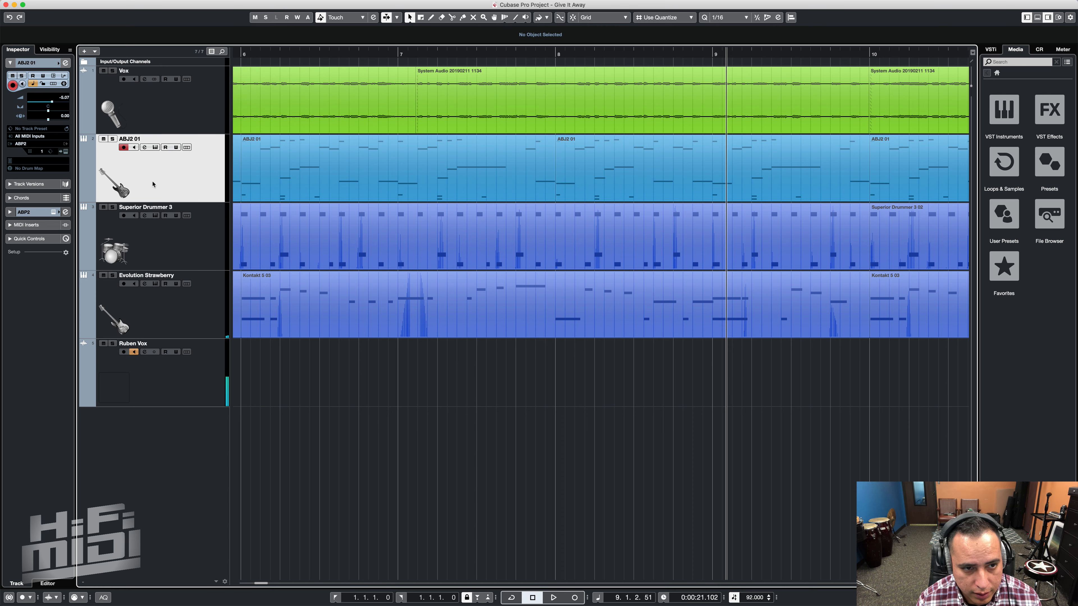
pyautogui.click(155, 147)
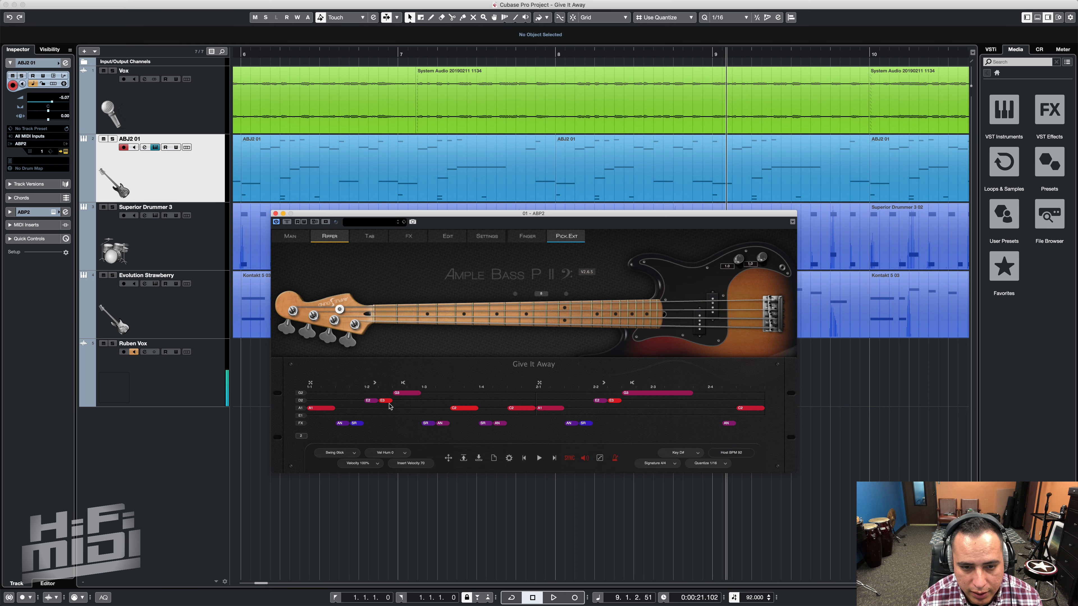
pyautogui.click(370, 401)
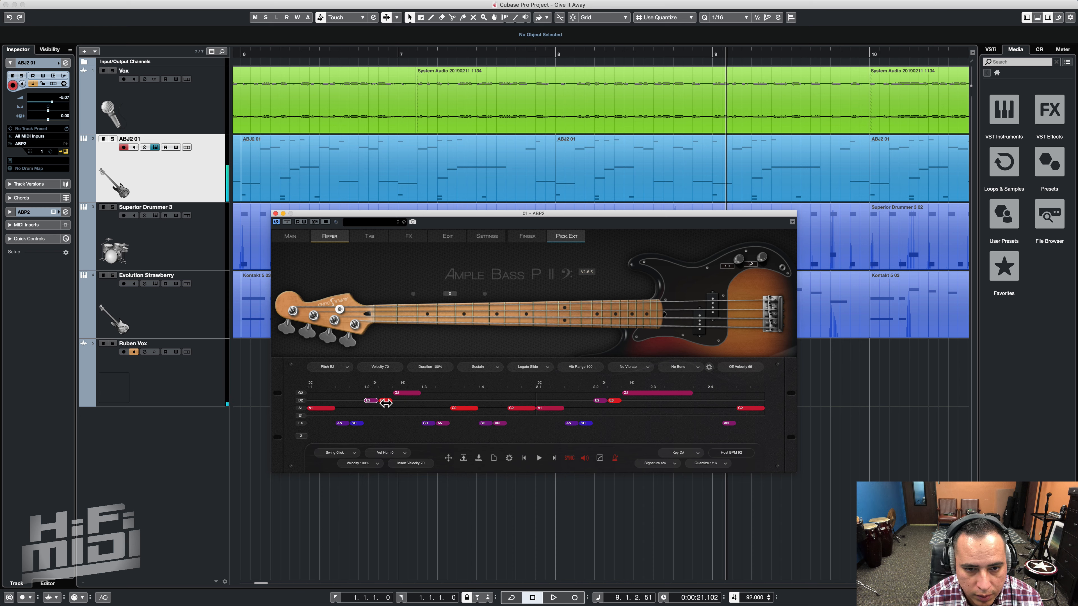
pyautogui.click(386, 401)
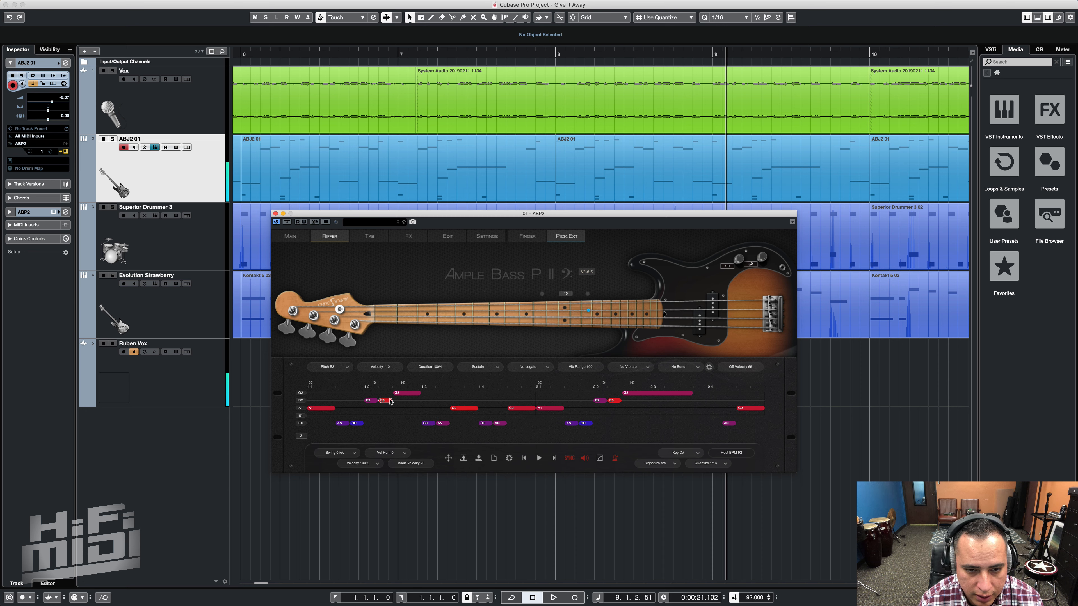
pyautogui.click(403, 394)
pyautogui.click(468, 409)
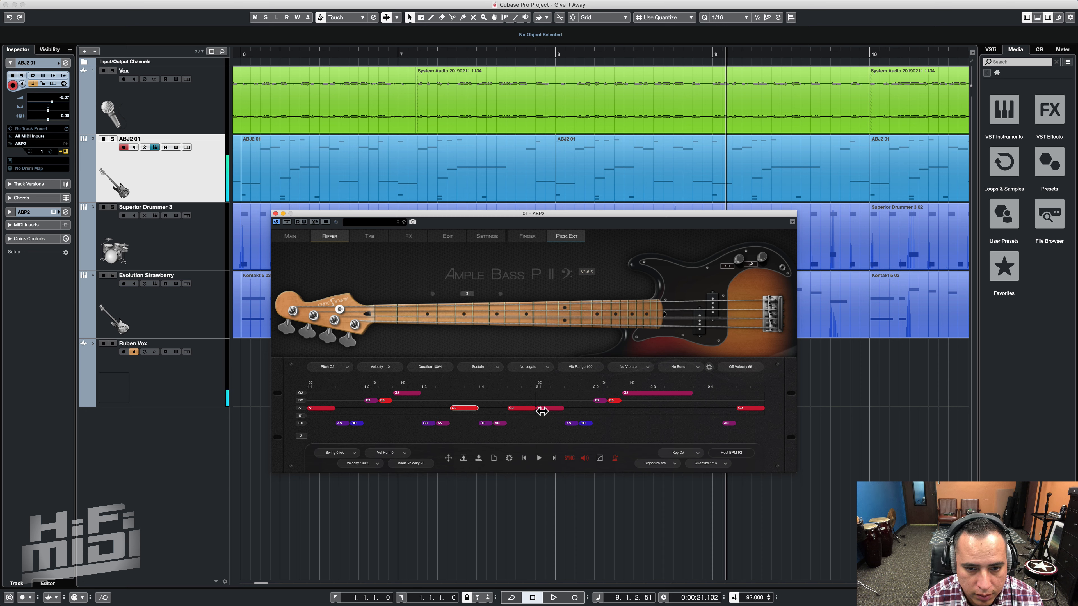
pyautogui.click(521, 408)
pyautogui.click(550, 409)
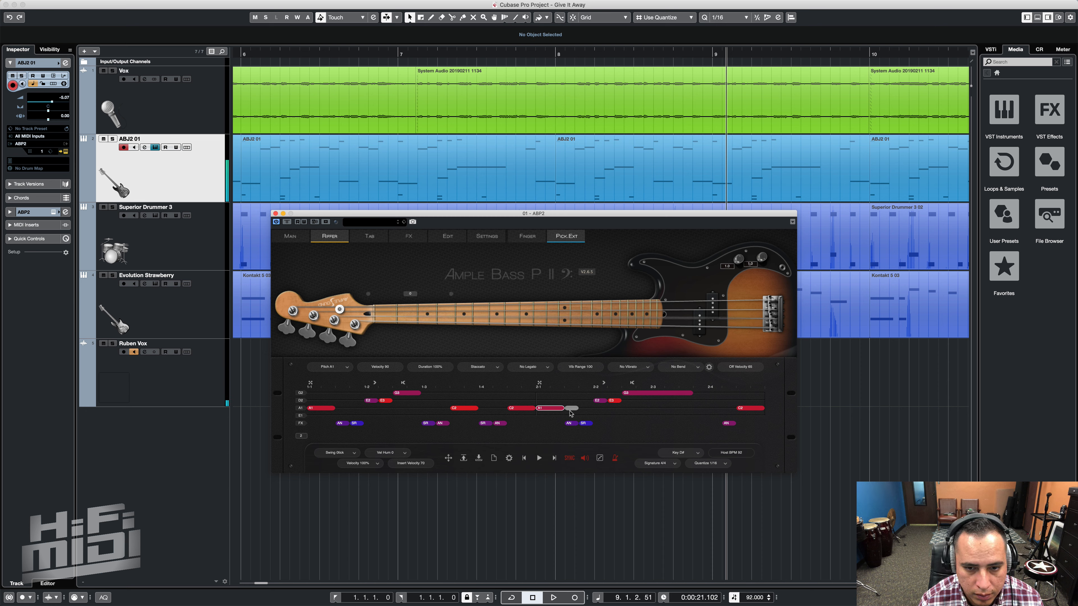
pyautogui.click(599, 401)
pyautogui.click(612, 402)
pyautogui.click(636, 394)
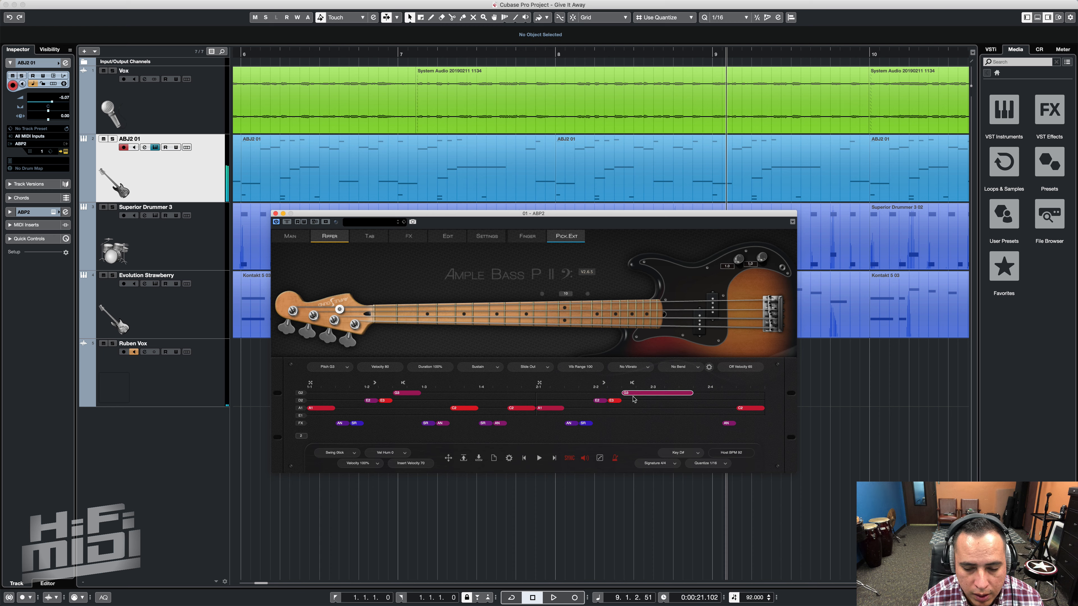
pyautogui.click(750, 408)
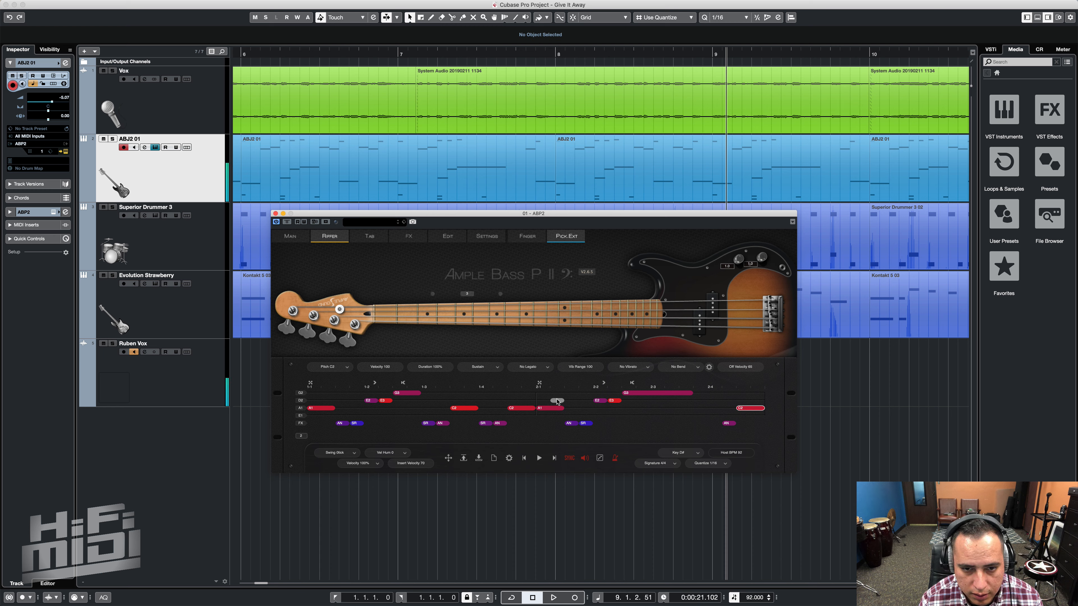
# Play the bass riff with the Pick Ext articulation set, and again with the Finger set for comparison
pyautogui.click(539, 459)
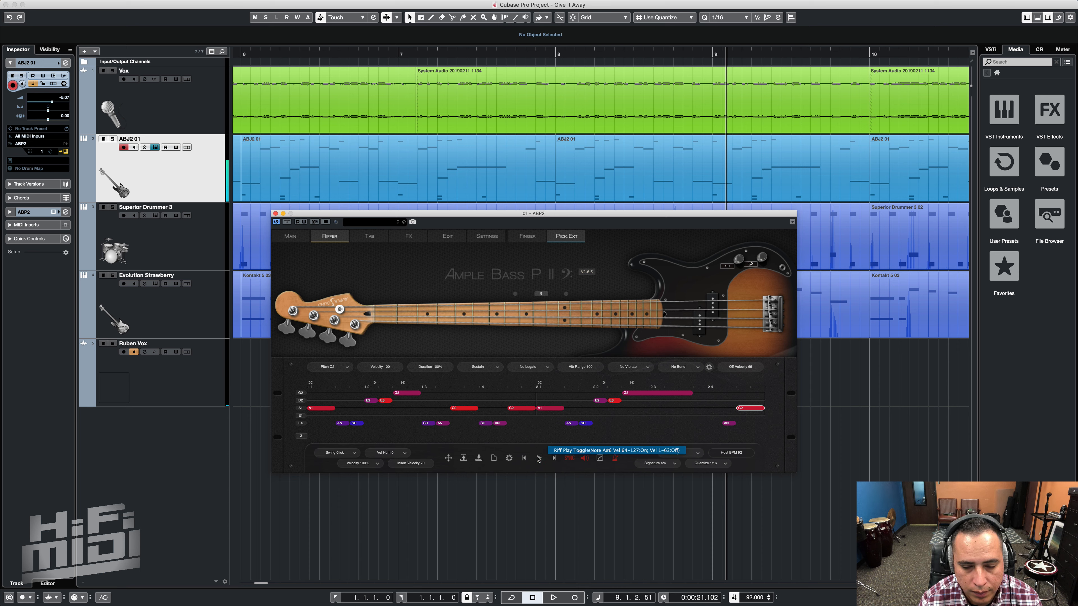
pyautogui.click(538, 458)
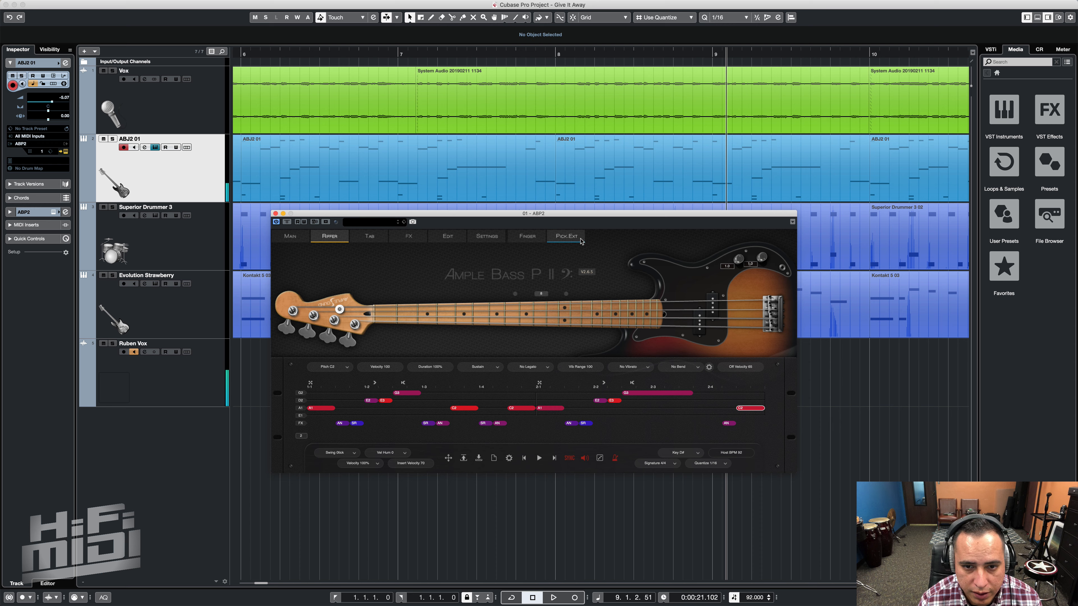
pyautogui.click(560, 243)
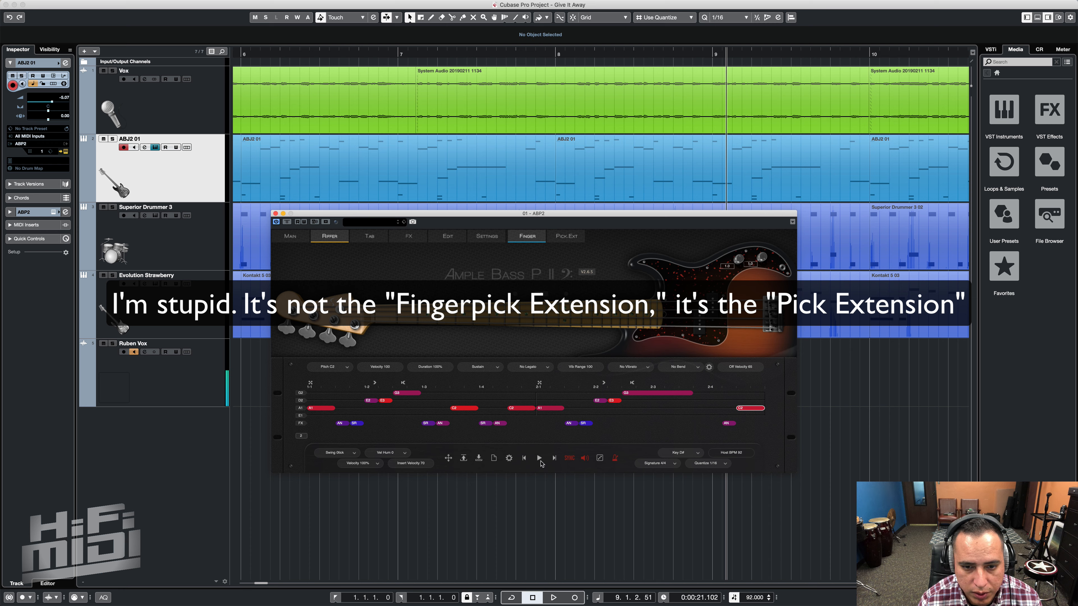
pyautogui.click(539, 458)
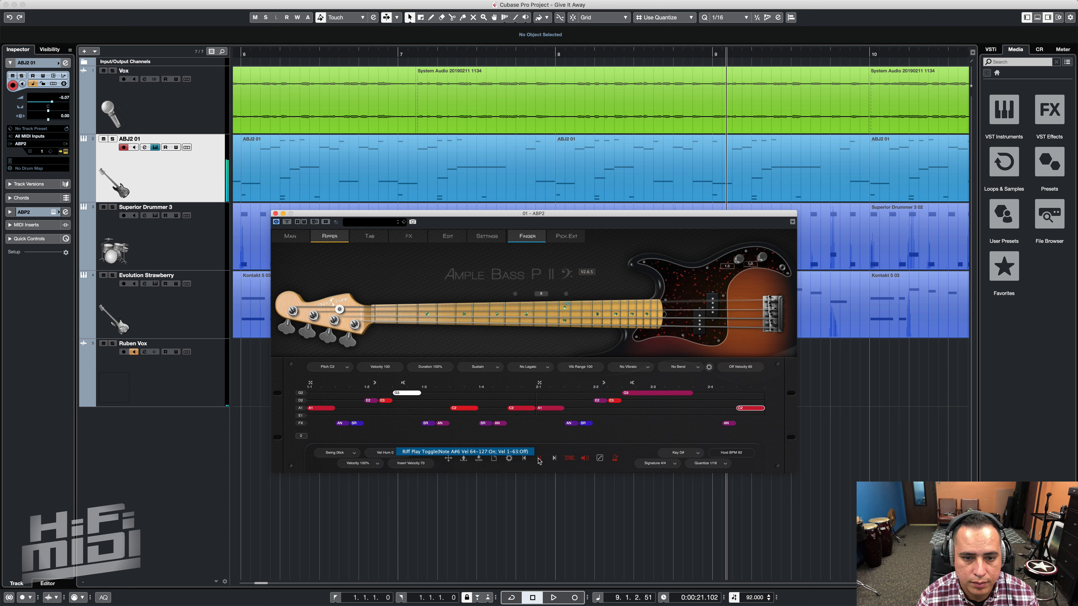
pyautogui.click(540, 461)
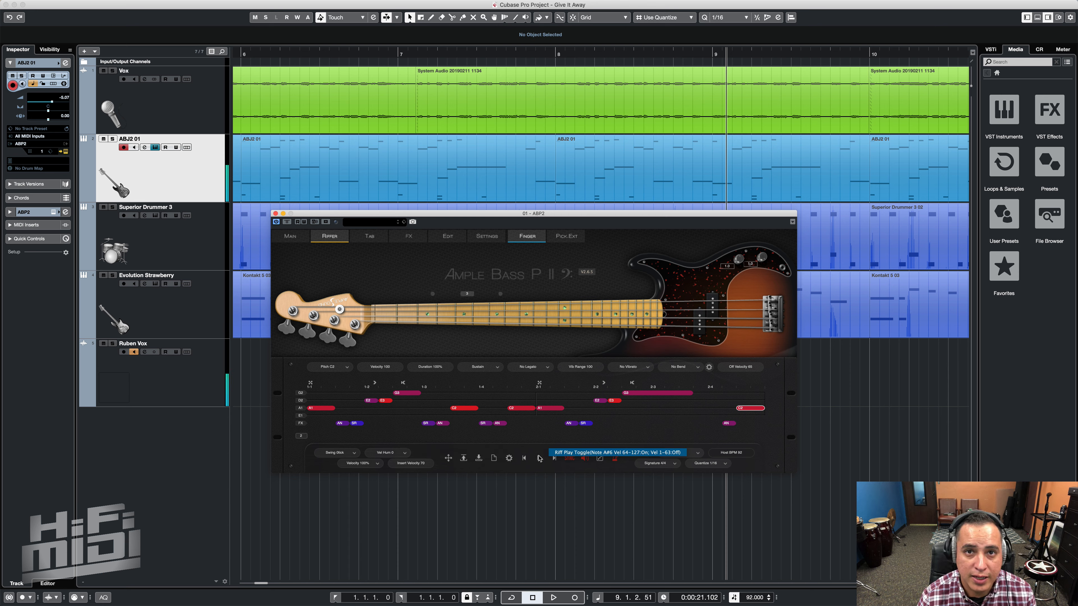
# Switch the bass back to the Pick Ext articulation set and replay the riff
pyautogui.click(569, 237)
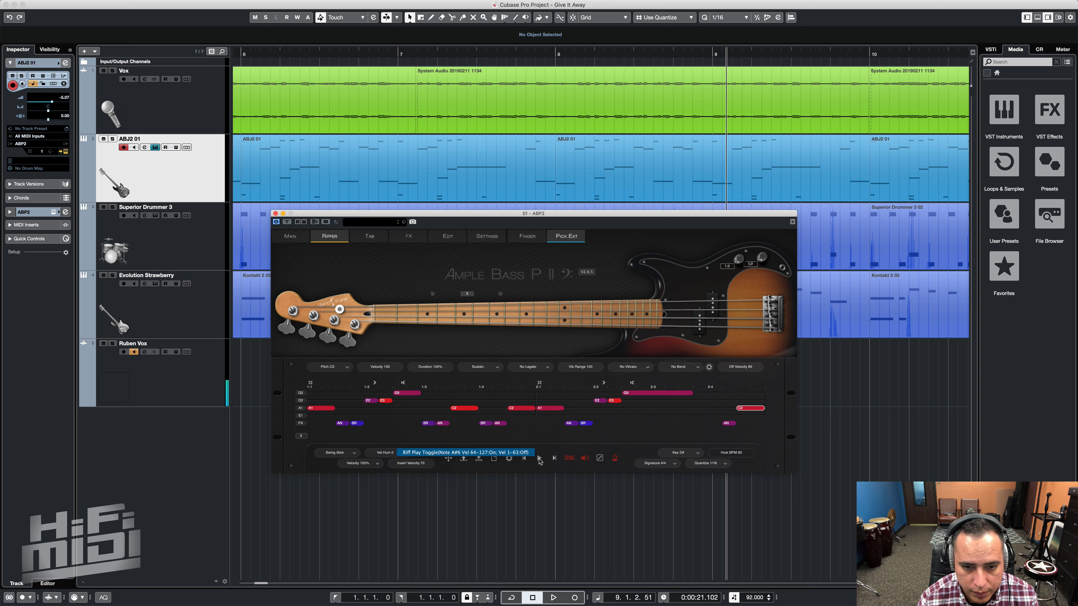
pyautogui.click(539, 459)
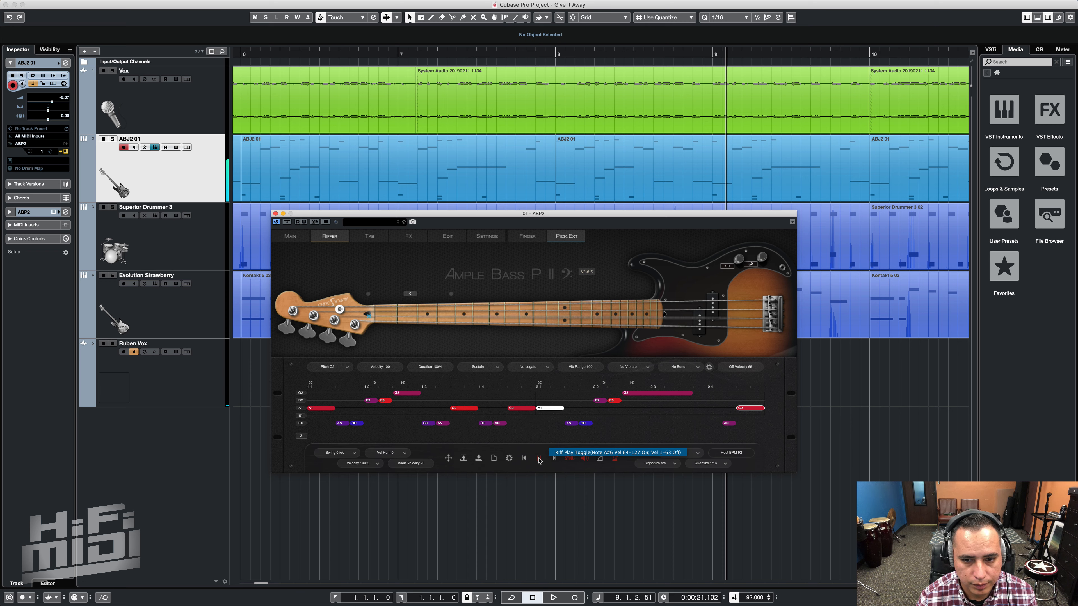
pyautogui.click(539, 459)
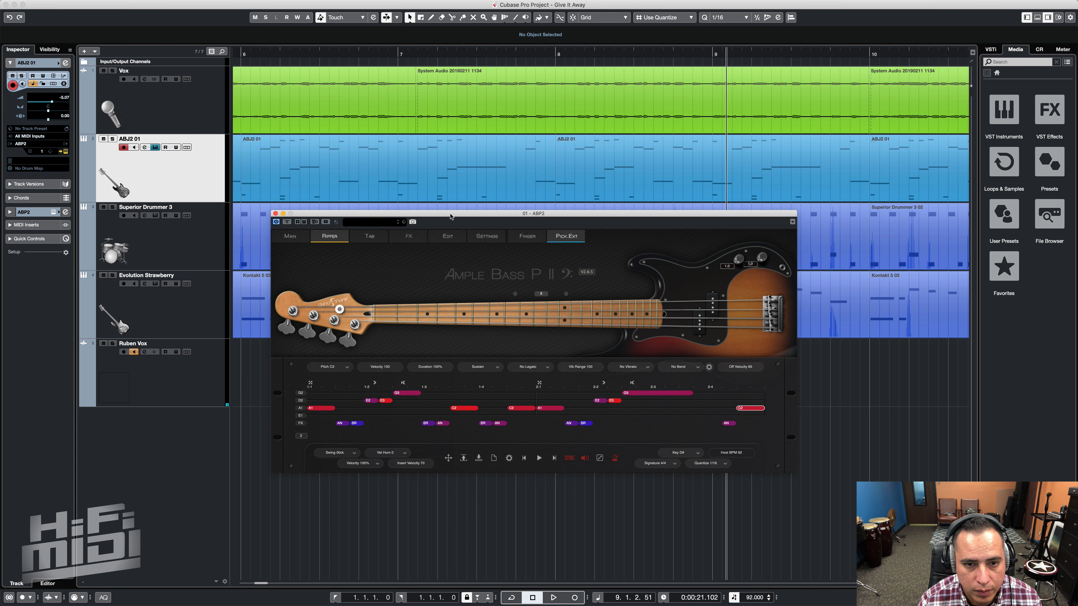
# Duplicate the ABJ2 01 bass track and close its Ample Bass window
pyautogui.moveTo(451, 217); pyautogui.dragTo(490, 18)
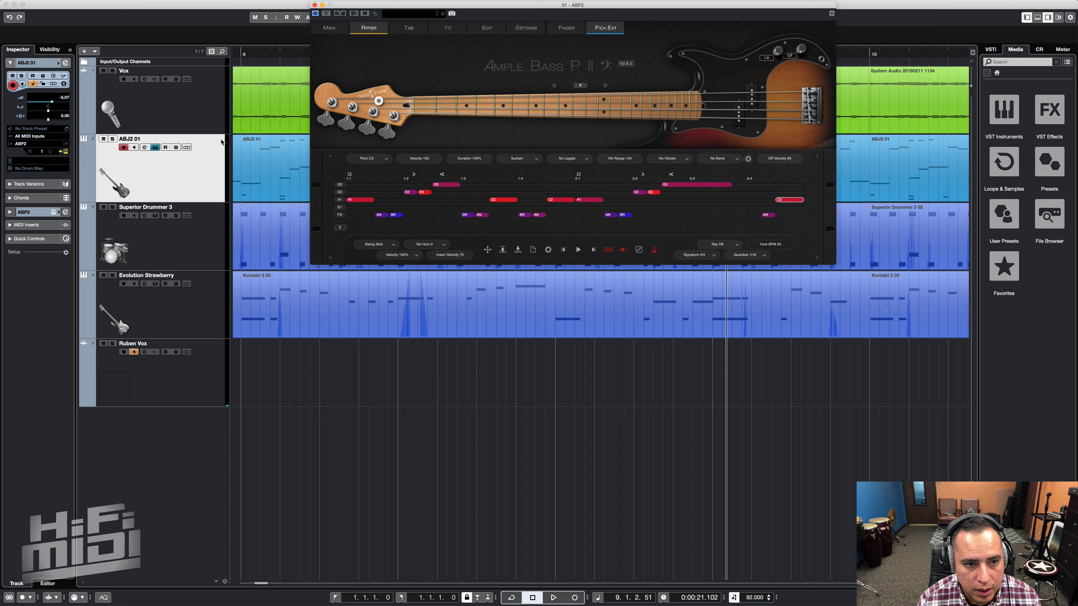
pyautogui.click(87, 53)
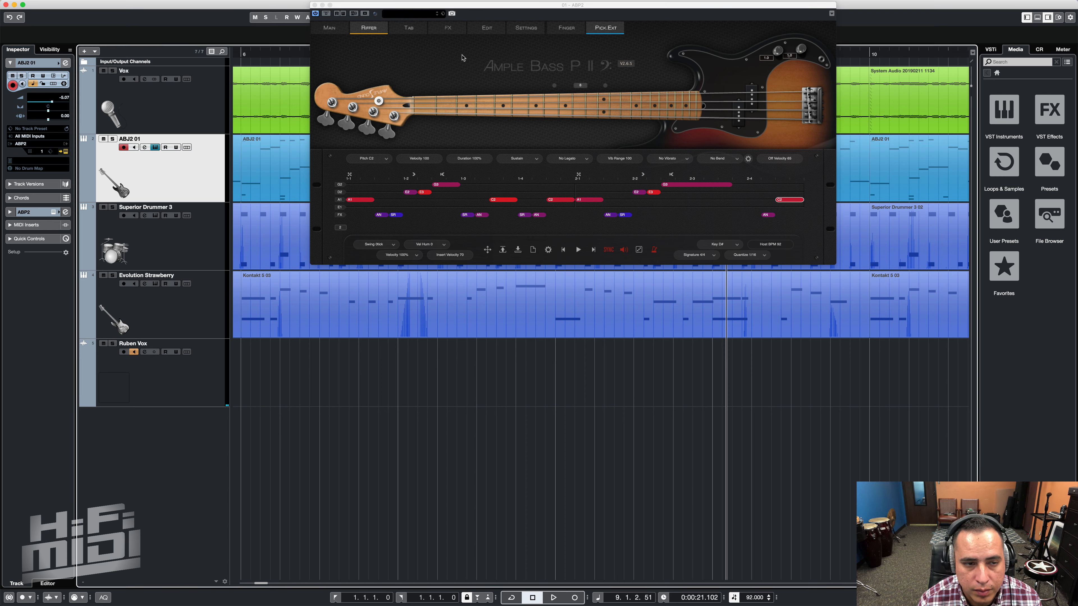
pyautogui.rightClick(155, 167)
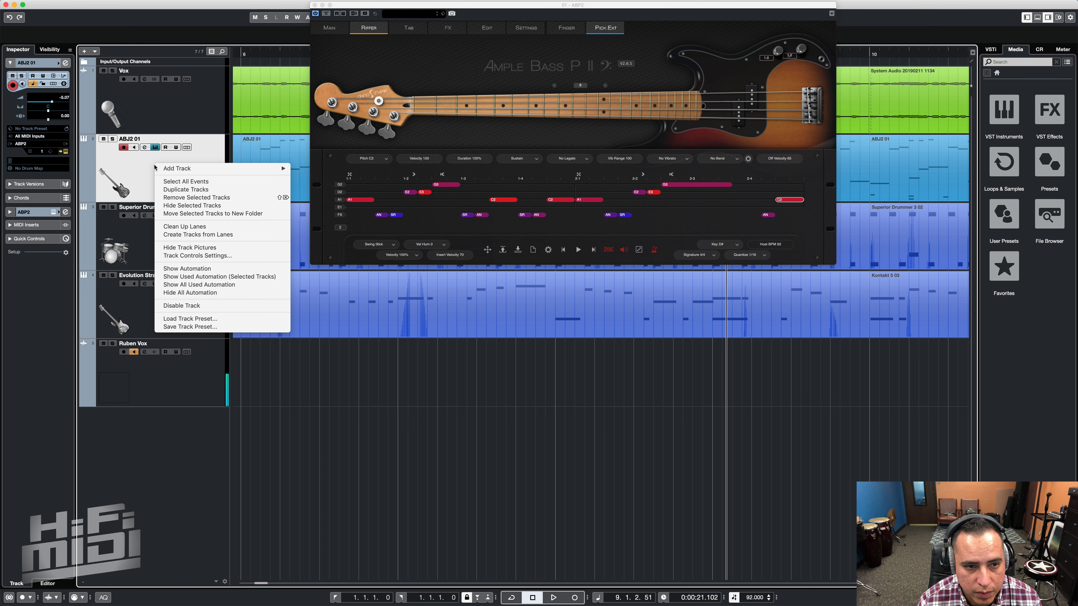
pyautogui.click(196, 190)
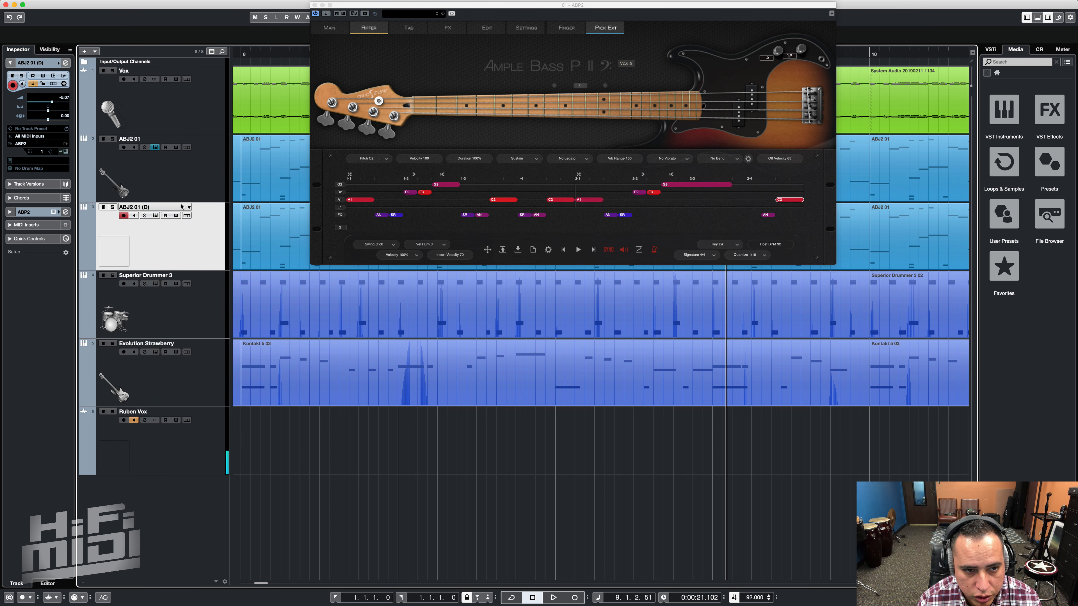
pyautogui.click(314, 5)
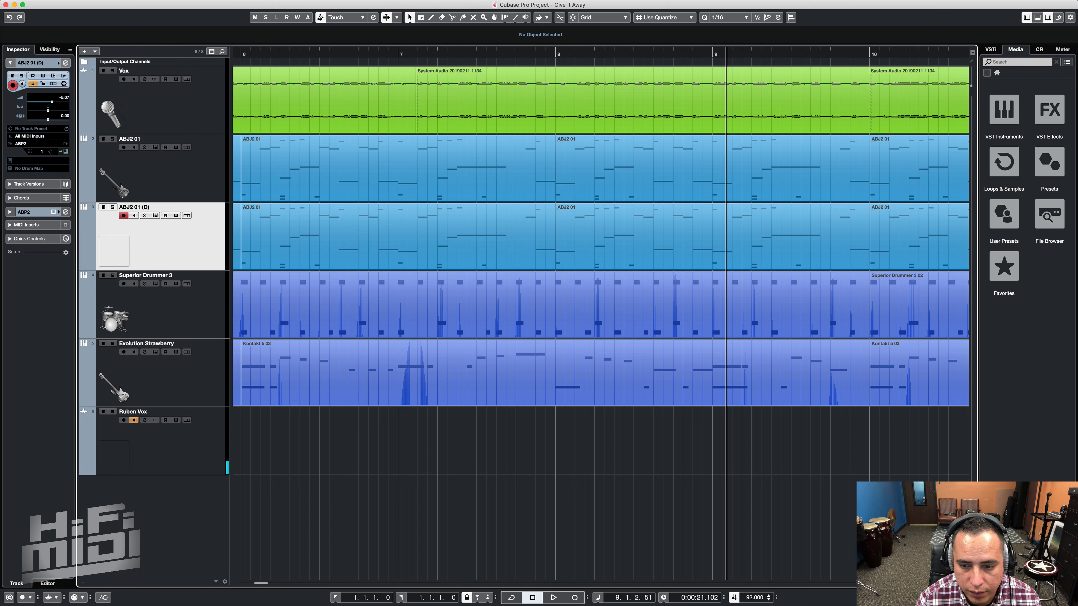
# Delete all the MIDI parts on the duplicated ABJ2 01 (D) track, leaving the track empty
pyautogui.press('h')
pyautogui.press('h')
pyautogui.press('h')
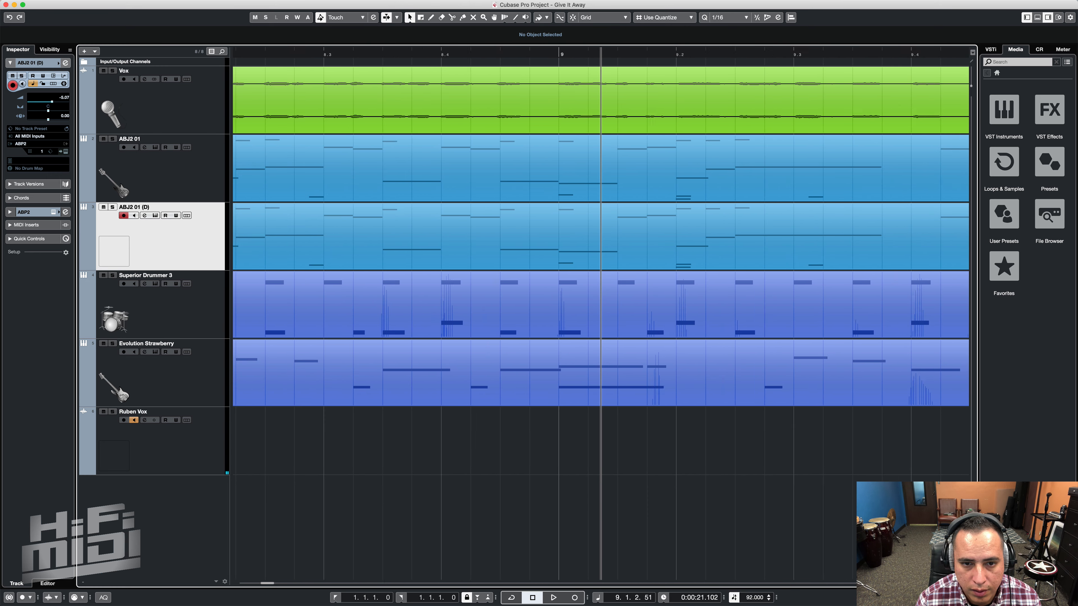
pyautogui.press('g')
pyautogui.press('g')
pyautogui.press('g')
pyautogui.press('g')
pyautogui.press('g')
pyautogui.press('g')
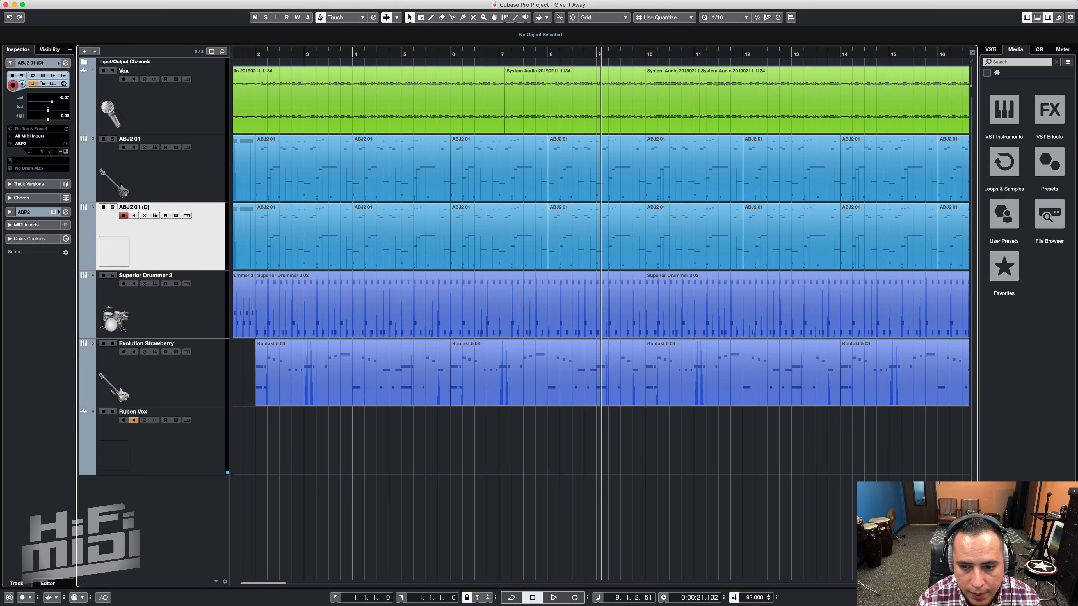
pyautogui.click(928, 583)
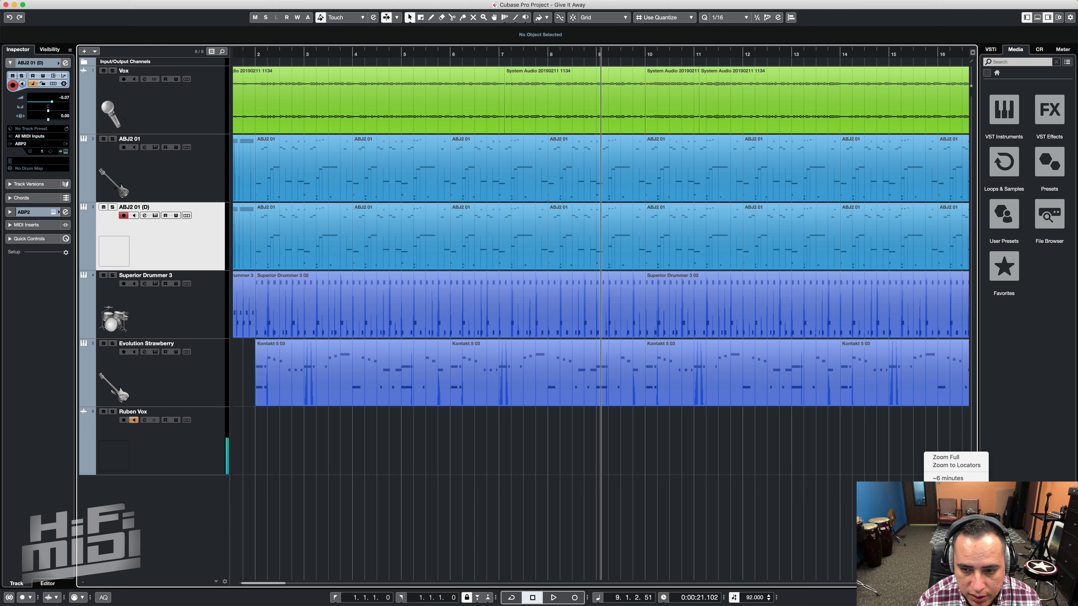
pyautogui.click(964, 458)
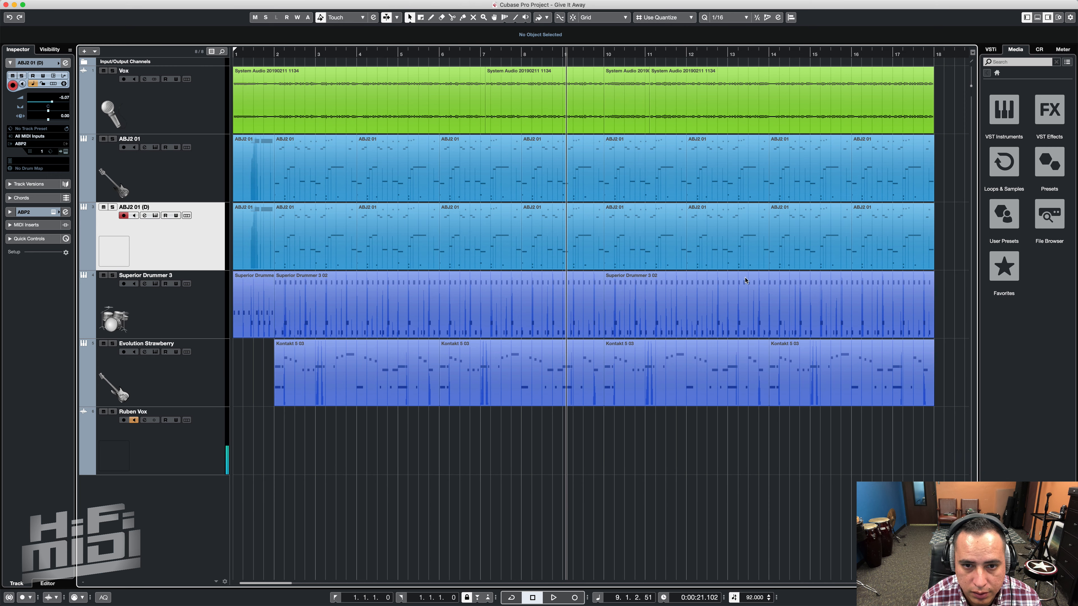
pyautogui.moveTo(953, 224); pyautogui.dragTo(262, 250)
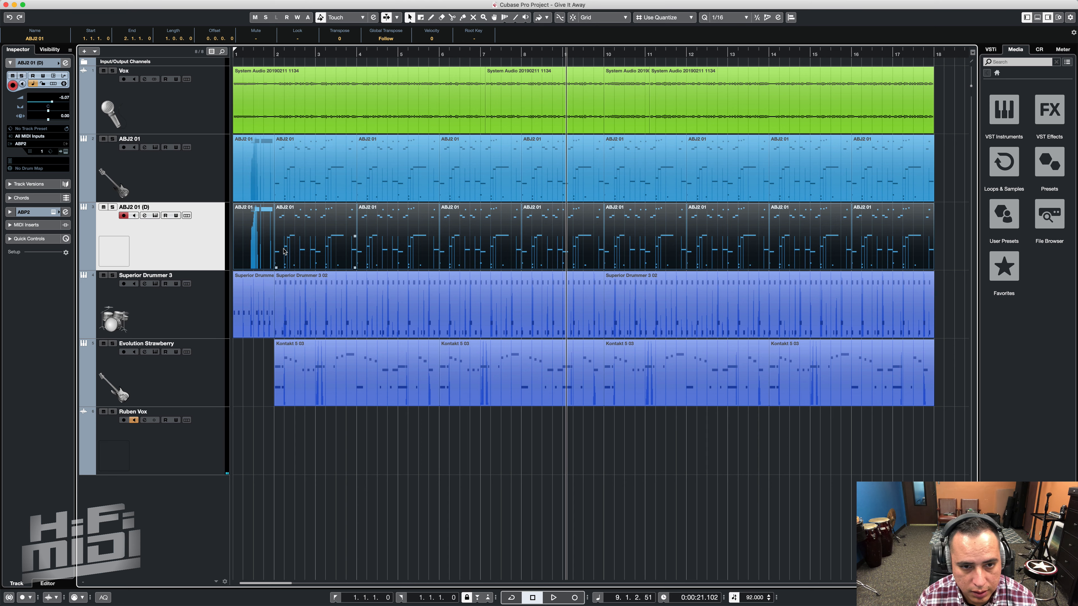
pyautogui.press('Delete')
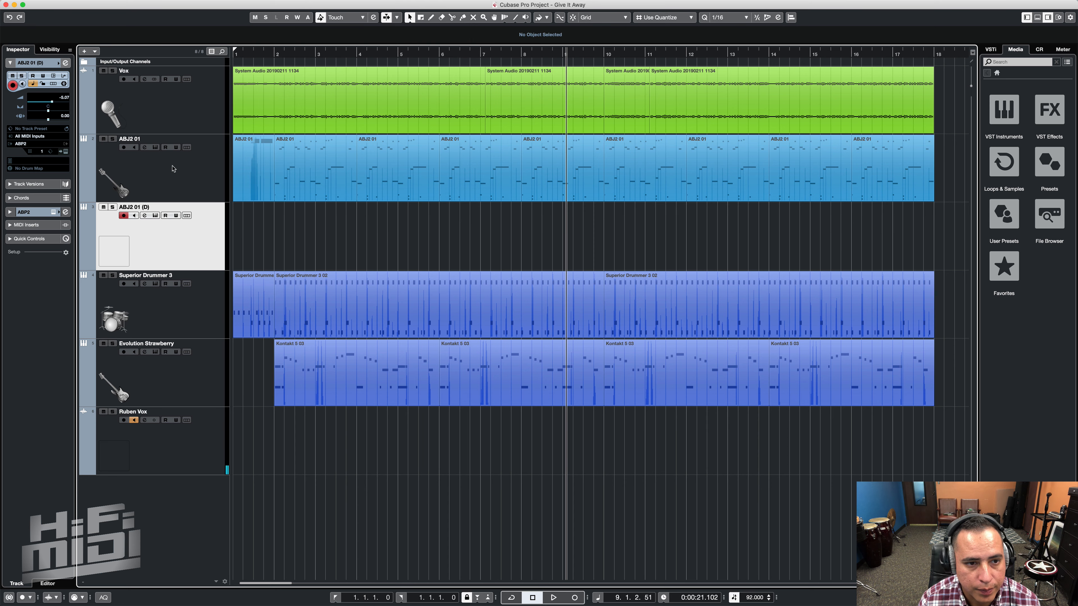
# Open the Ample Bass instruments of both bass tracks one above the other and start a new riff in the duplicate's Riffer
pyautogui.click(156, 147)
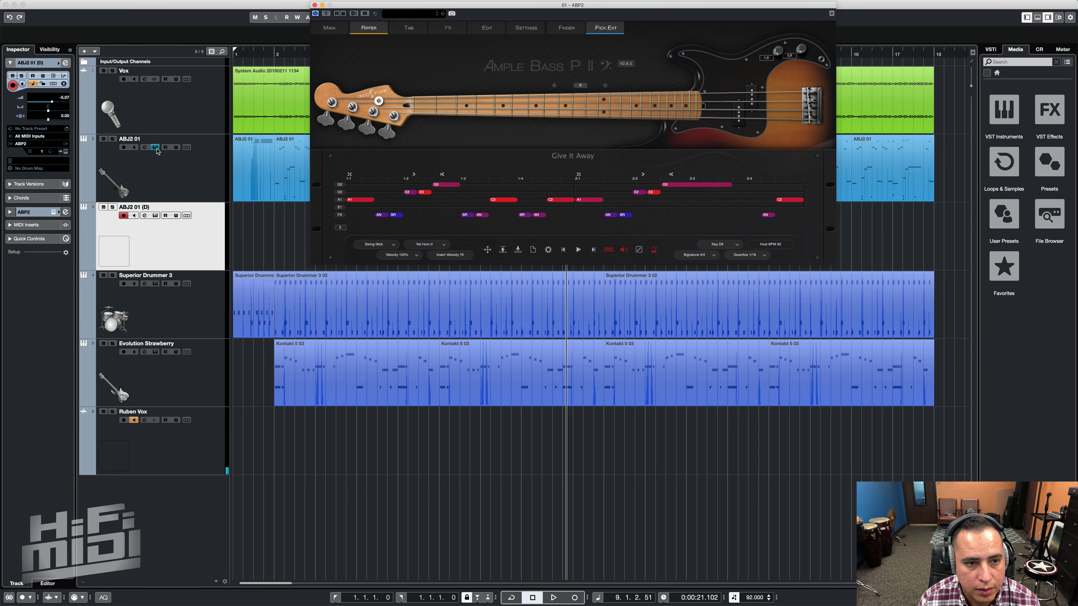
pyautogui.click(156, 215)
pyautogui.moveTo(464, 90); pyautogui.dragTo(501, 273)
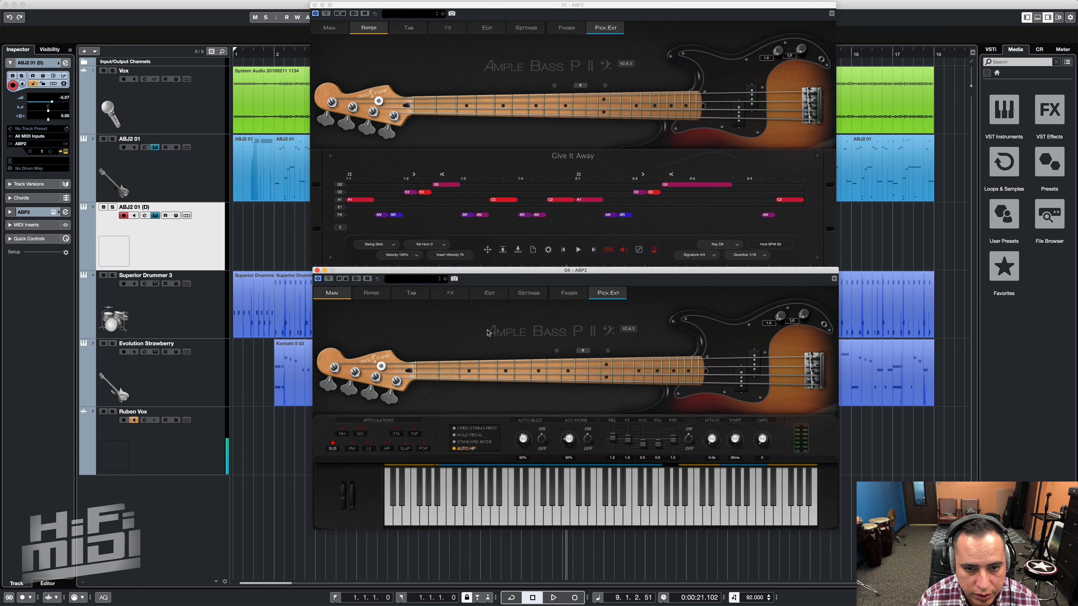
pyautogui.click(380, 296)
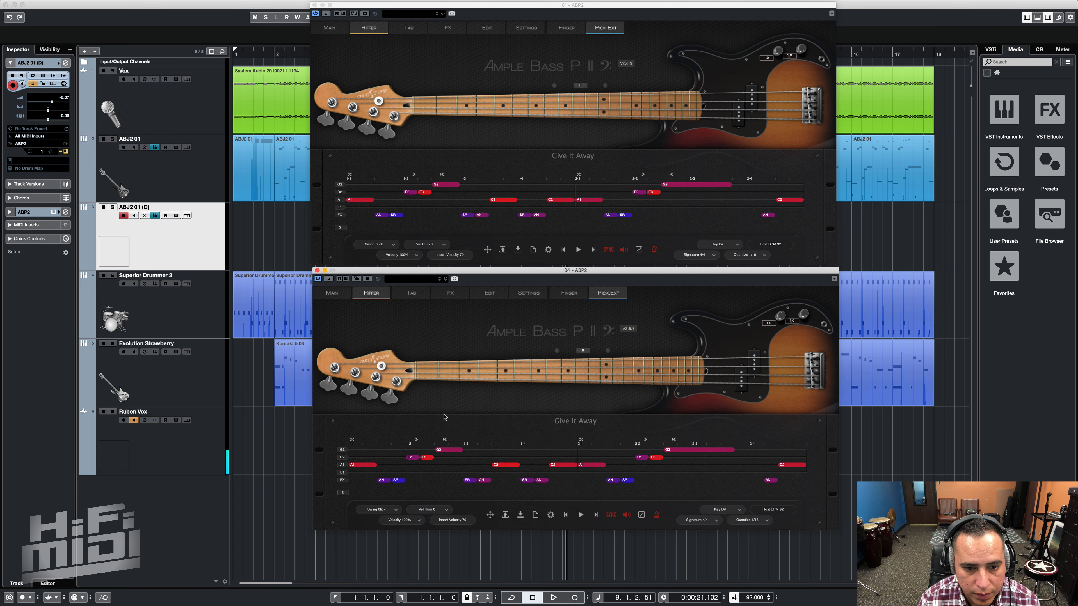
pyautogui.click(535, 516)
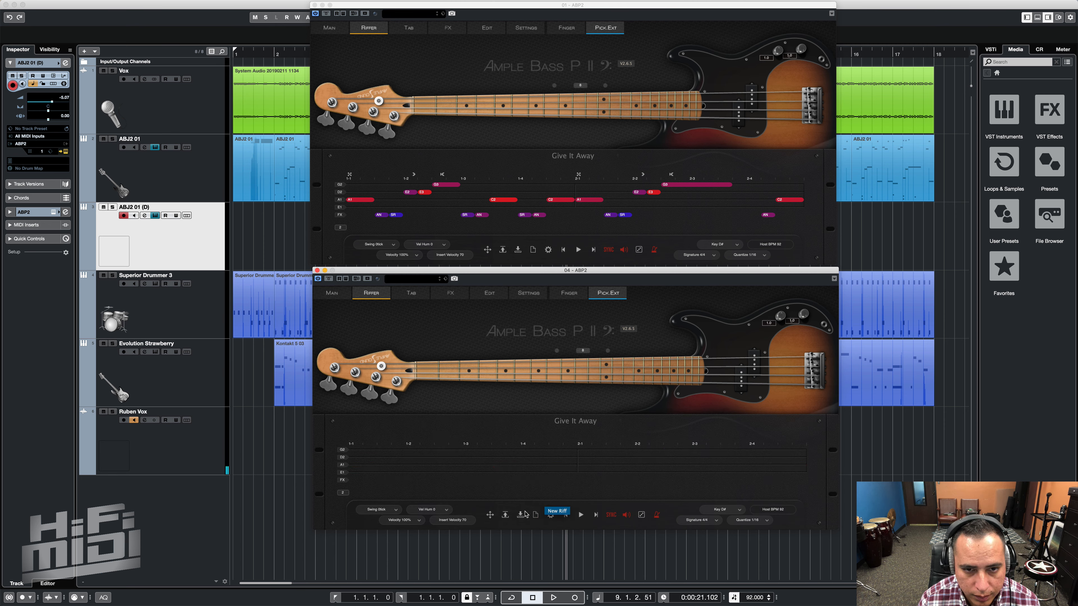
# Add an A1 note on the A string at the start of the new riff and extend it to double its length
pyautogui.click(356, 465)
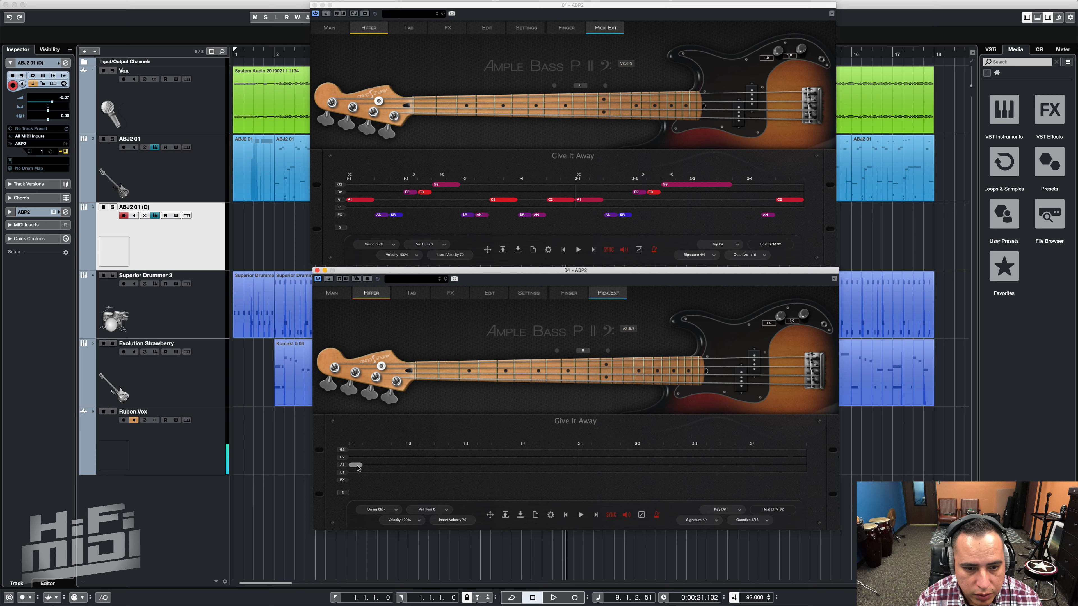
pyautogui.click(357, 466)
pyautogui.moveTo(362, 467); pyautogui.dragTo(376, 467)
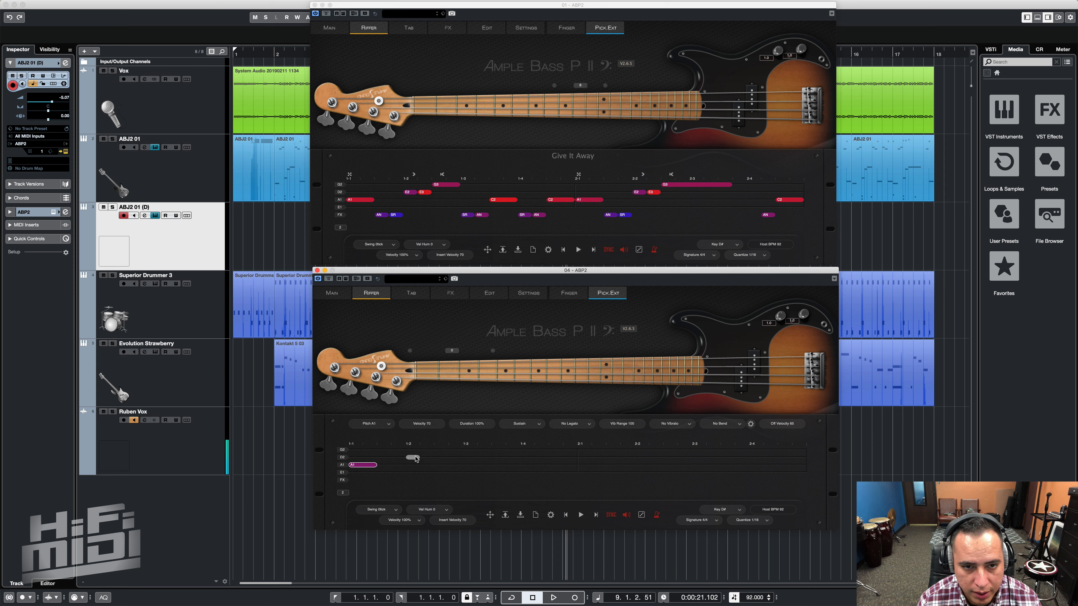
# Add two adjacent notes on the D string from beat 2 of the first bar, adjust their pitches and audition them
pyautogui.click(412, 458)
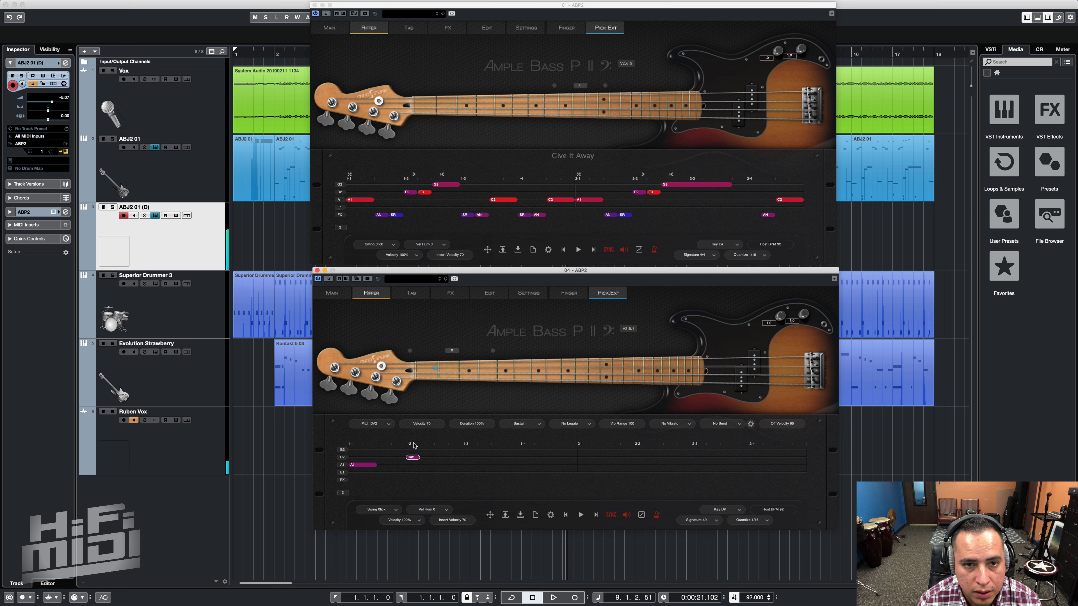
pyautogui.press('Up')
pyautogui.press('Up')
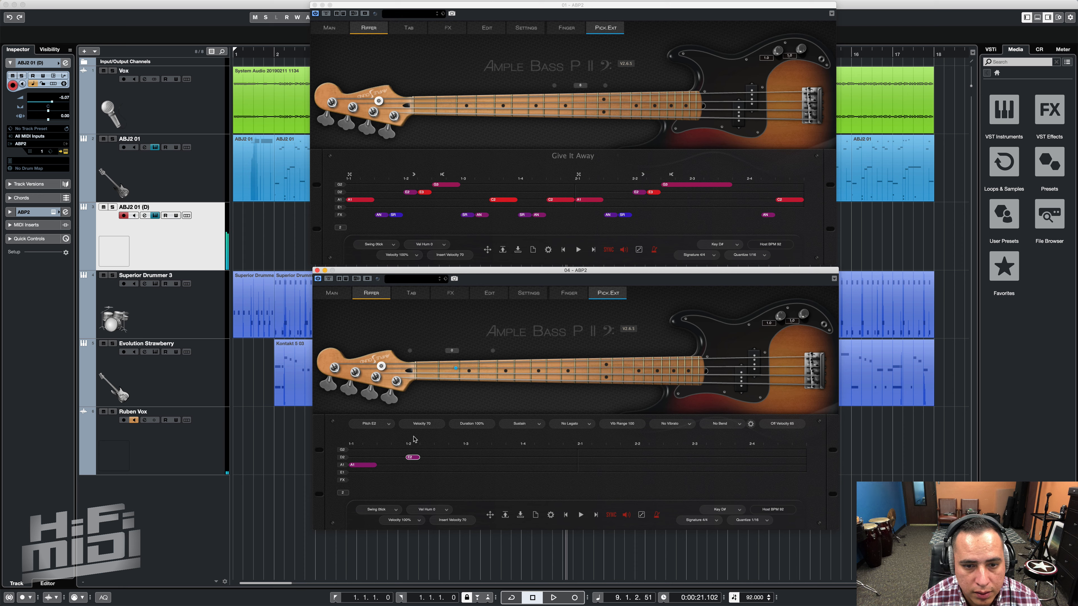
pyautogui.click(427, 458)
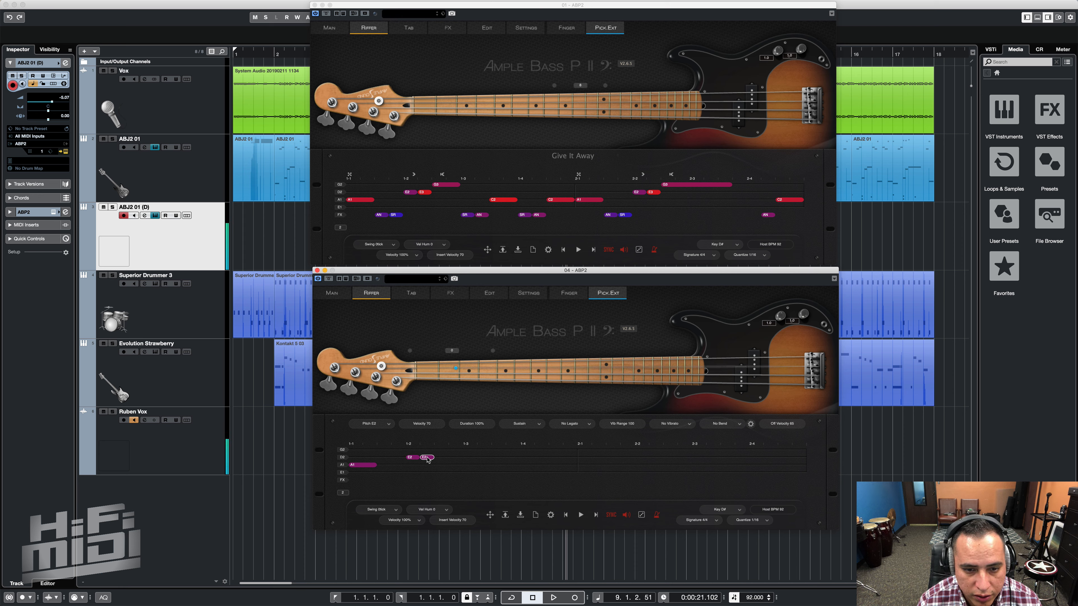
pyautogui.moveTo(429, 435)
pyautogui.mouseDown()
pyautogui.moveTo(428, 340)
pyautogui.moveTo(430, 369)
pyautogui.moveTo(431, 353)
pyautogui.mouseUp()
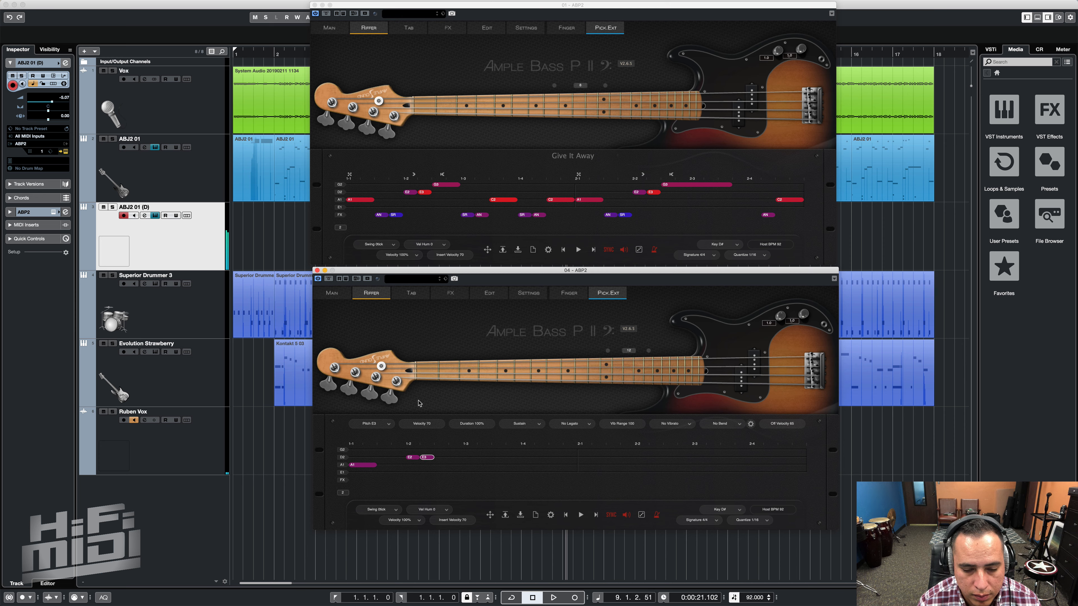
pyautogui.click(418, 458)
pyautogui.click(427, 459)
pyautogui.click(417, 459)
pyautogui.click(428, 459)
pyautogui.click(419, 459)
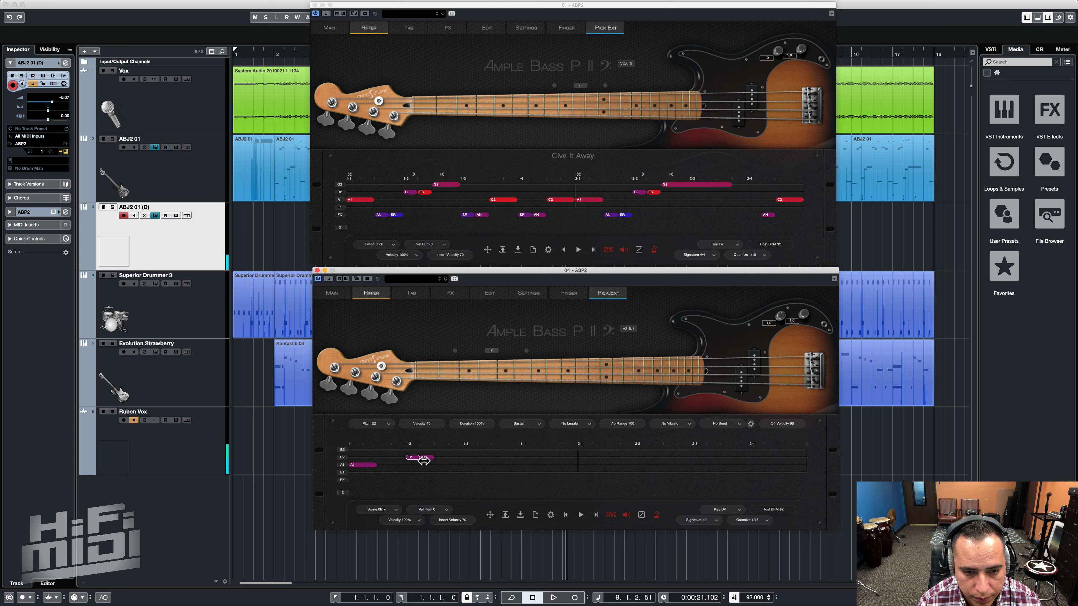
# Set the first D-string note's legato to Legato Slide and play back the new riff
pyautogui.rightClick(424, 460)
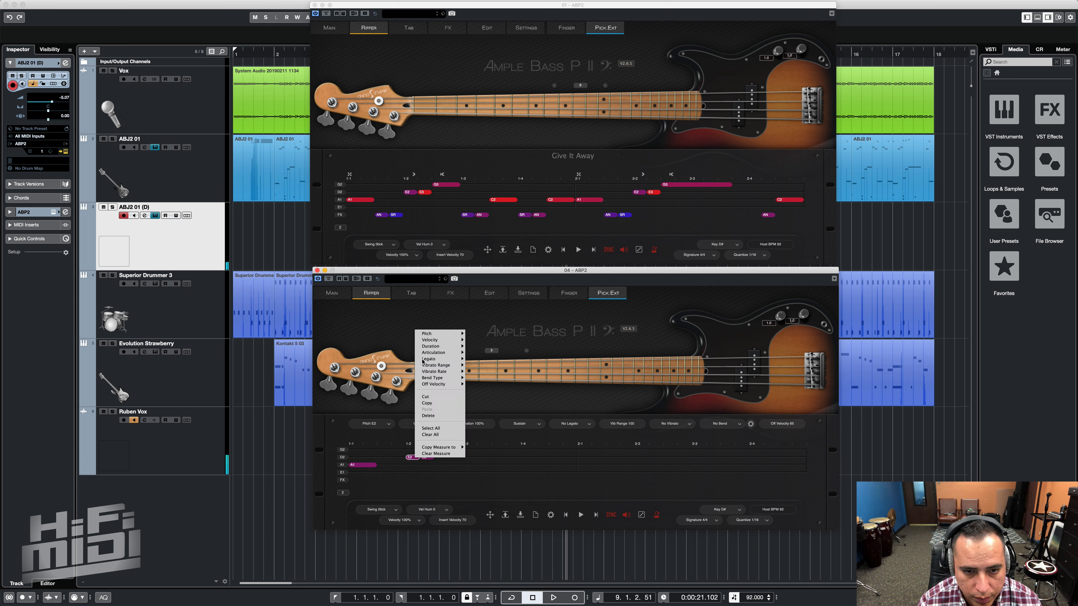
pyautogui.click(397, 466)
pyautogui.click(415, 459)
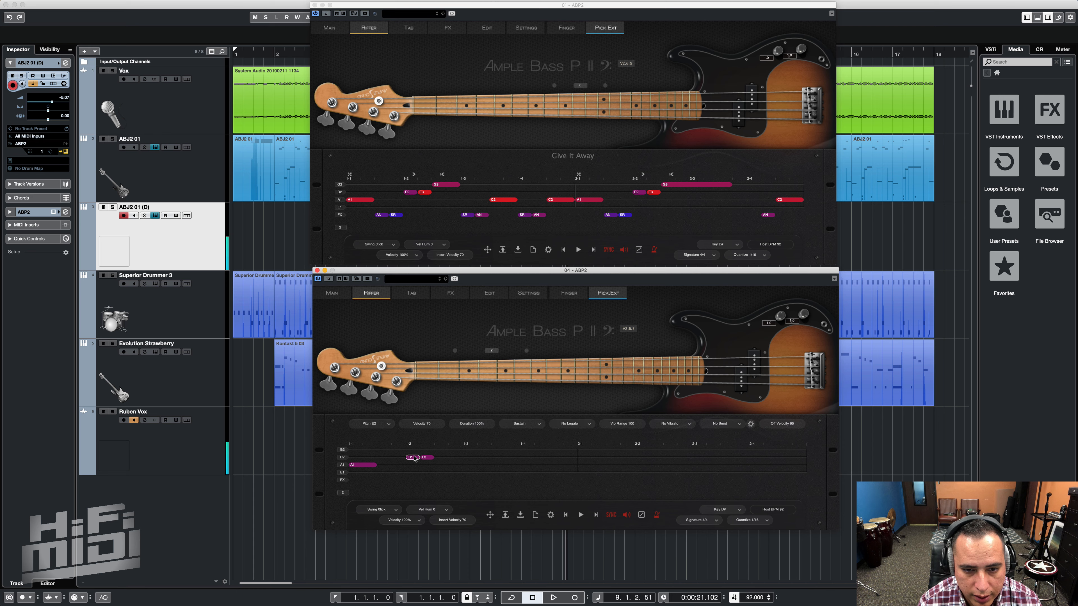
pyautogui.click(563, 425)
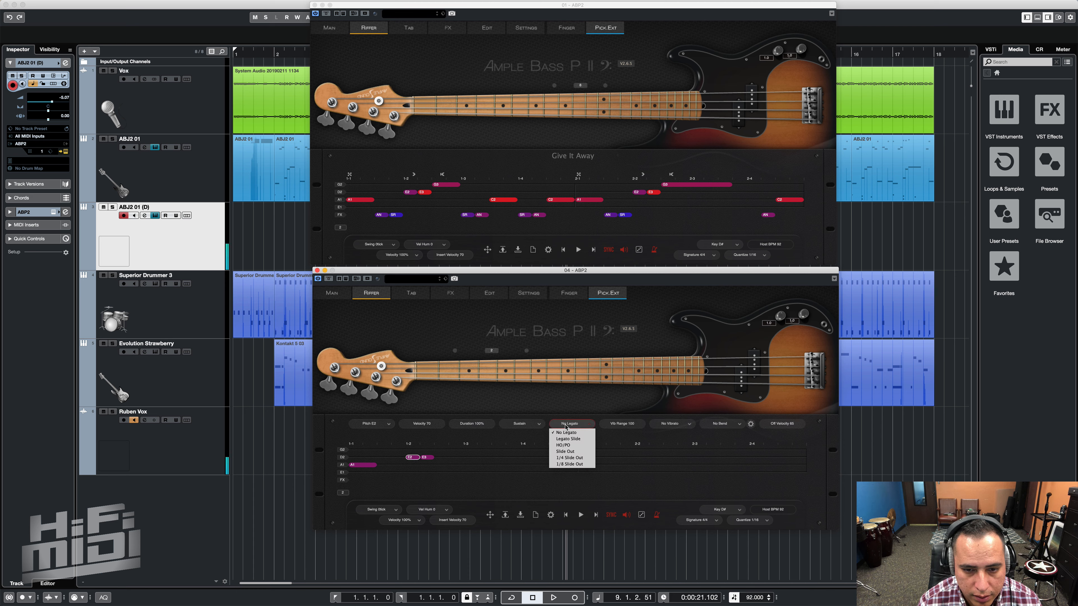
pyautogui.click(580, 442)
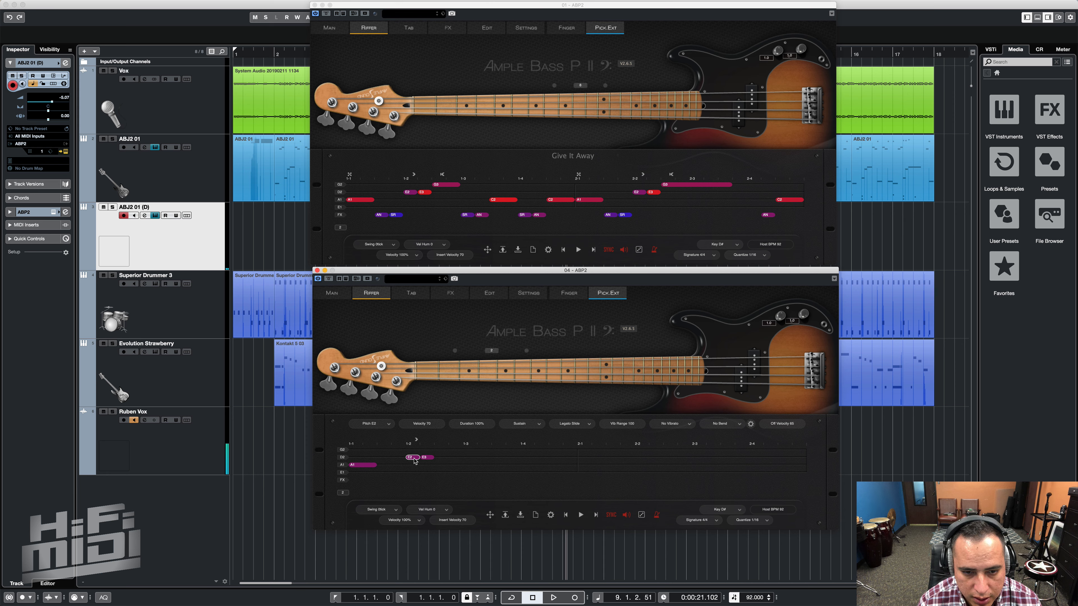
pyautogui.click(422, 471)
pyautogui.click(580, 516)
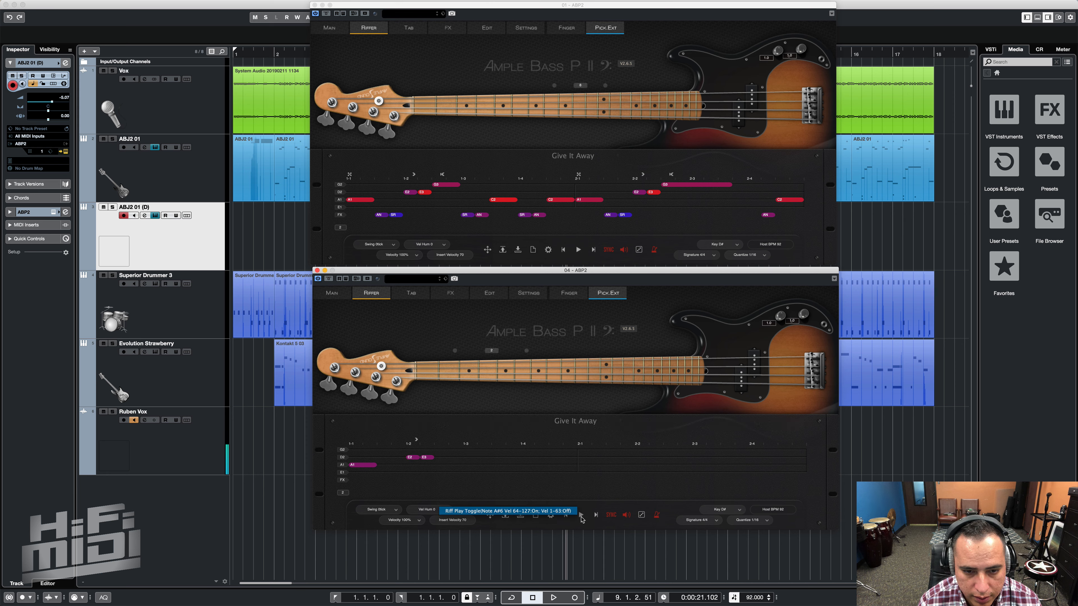
pyautogui.click(581, 515)
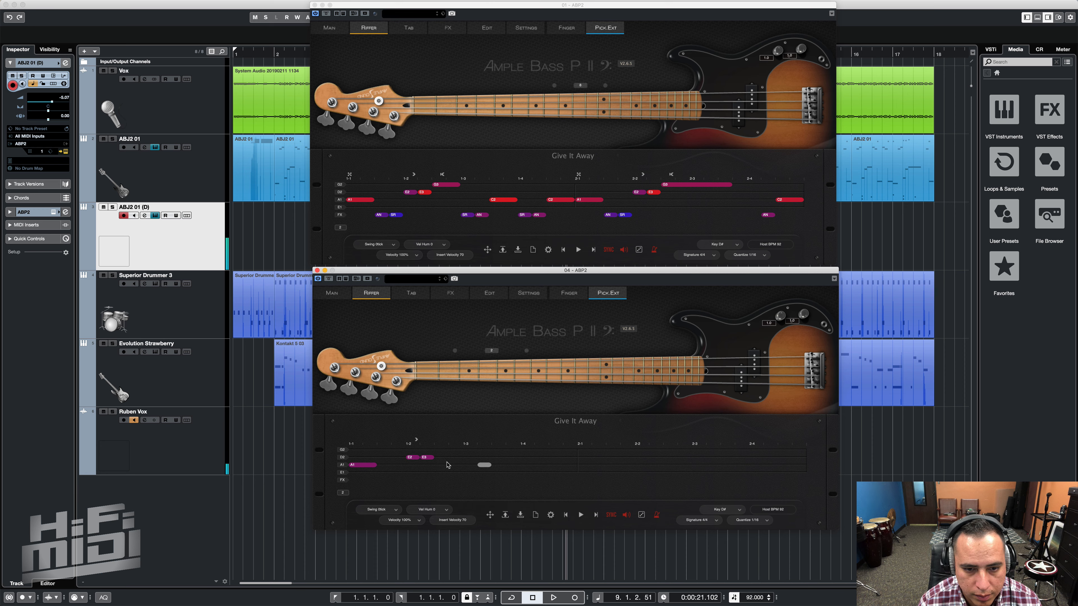
# Add a note on the G string right after the slide, set its pitch to G3 and play back the riff
pyautogui.click(441, 451)
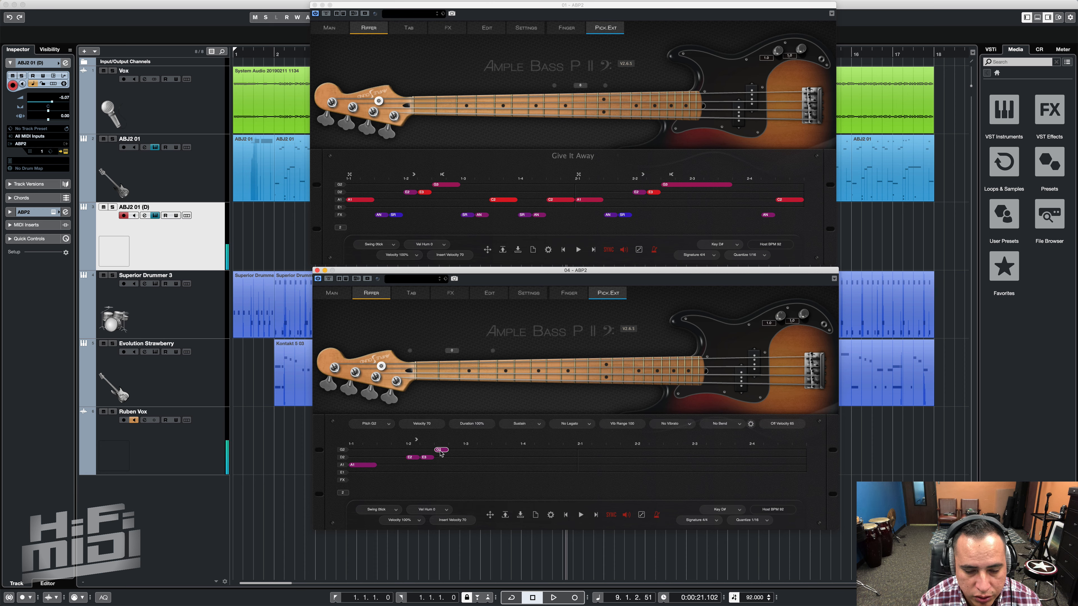
pyautogui.moveTo(440, 451)
pyautogui.mouseDown()
pyautogui.moveTo(442, 337)
pyautogui.moveTo(447, 457)
pyautogui.mouseUp()
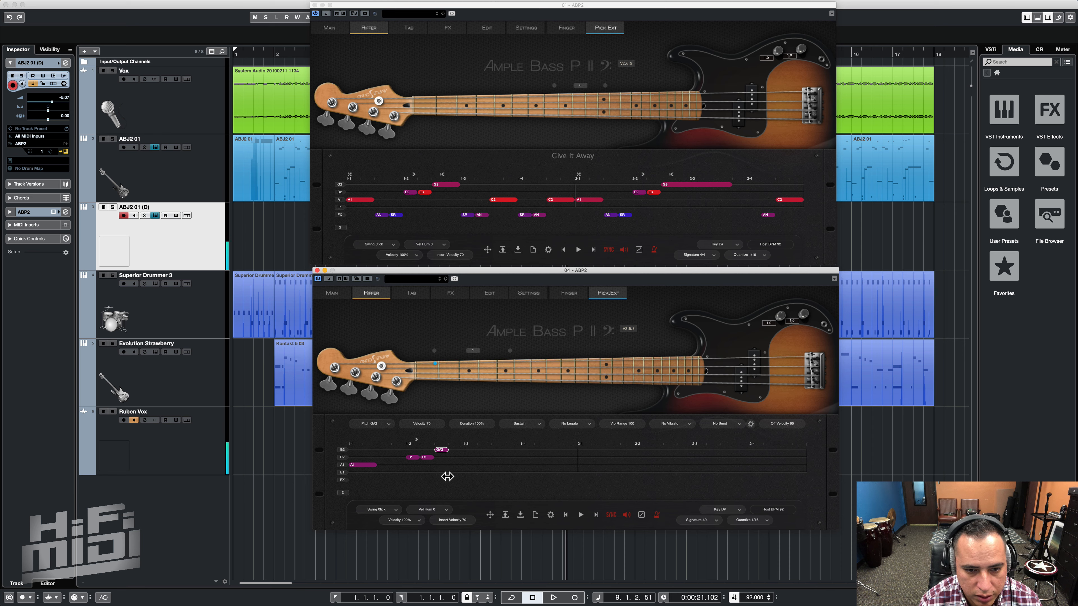
pyautogui.click(387, 427)
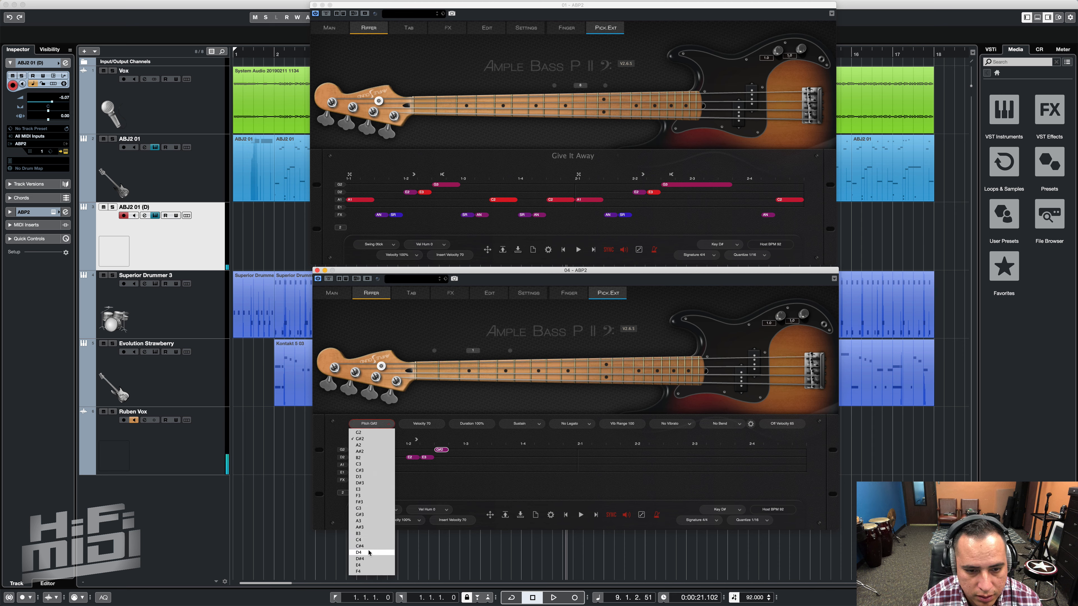
pyautogui.click(367, 509)
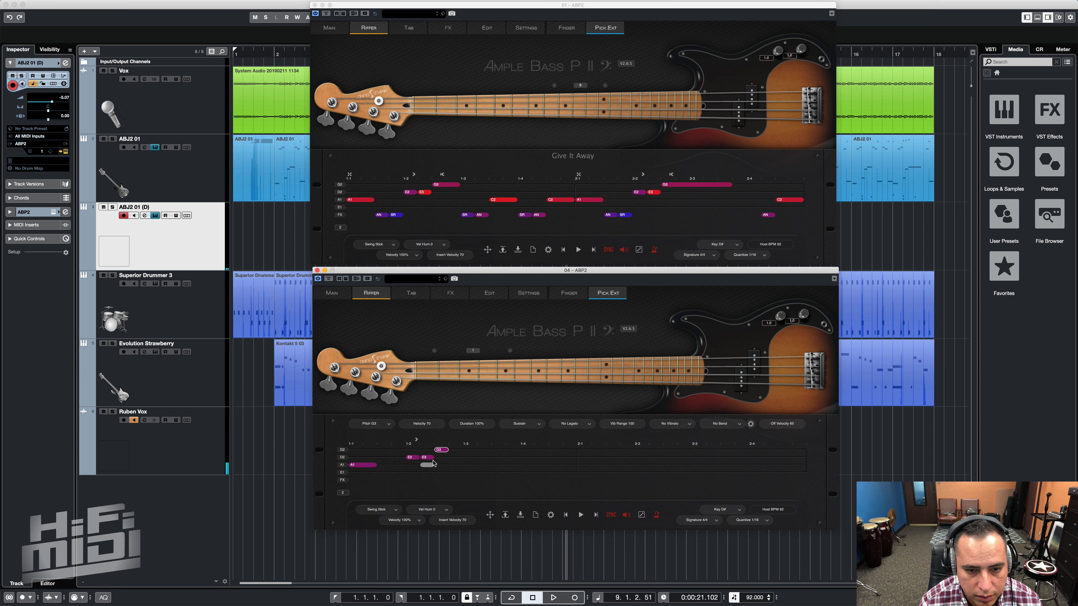
pyautogui.click(443, 479)
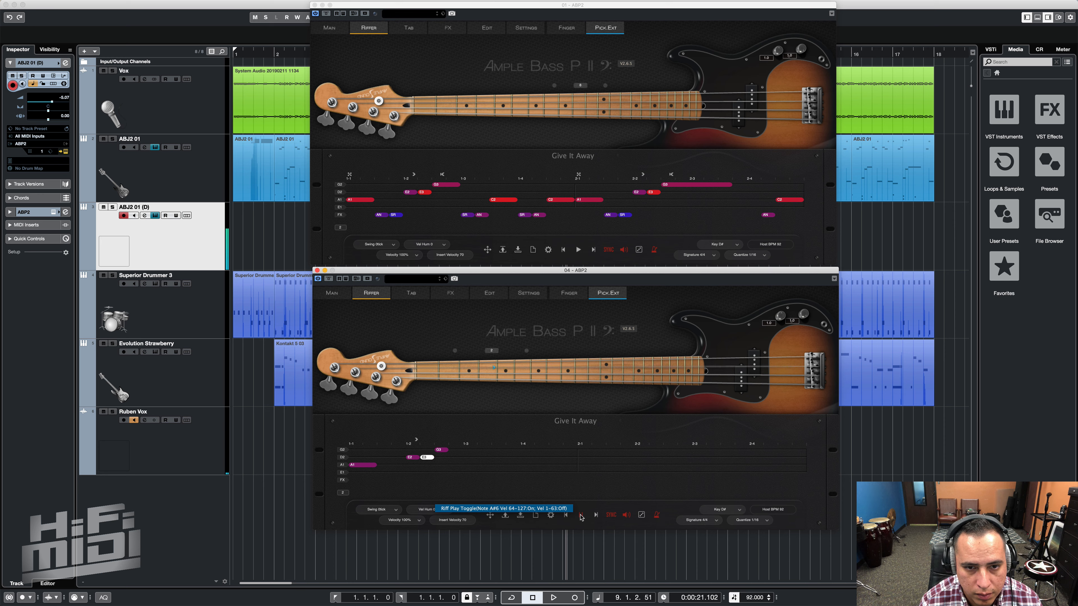
pyautogui.click(581, 516)
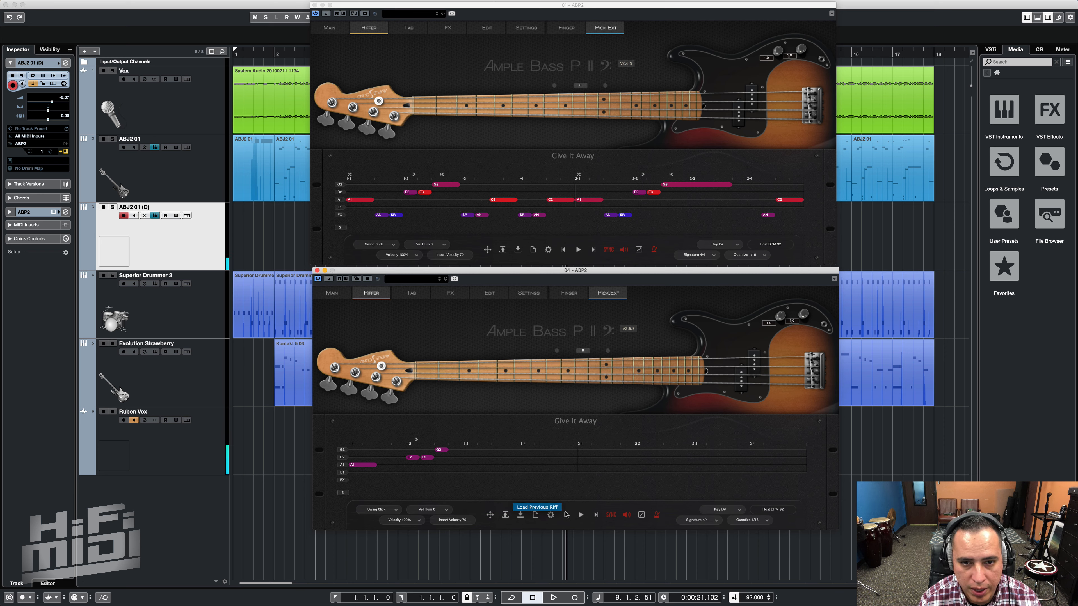
# Add two C2 notes on the A string on the off-beats of beats 3 and 4, double their lengths and play back the riff
pyautogui.click(498, 465)
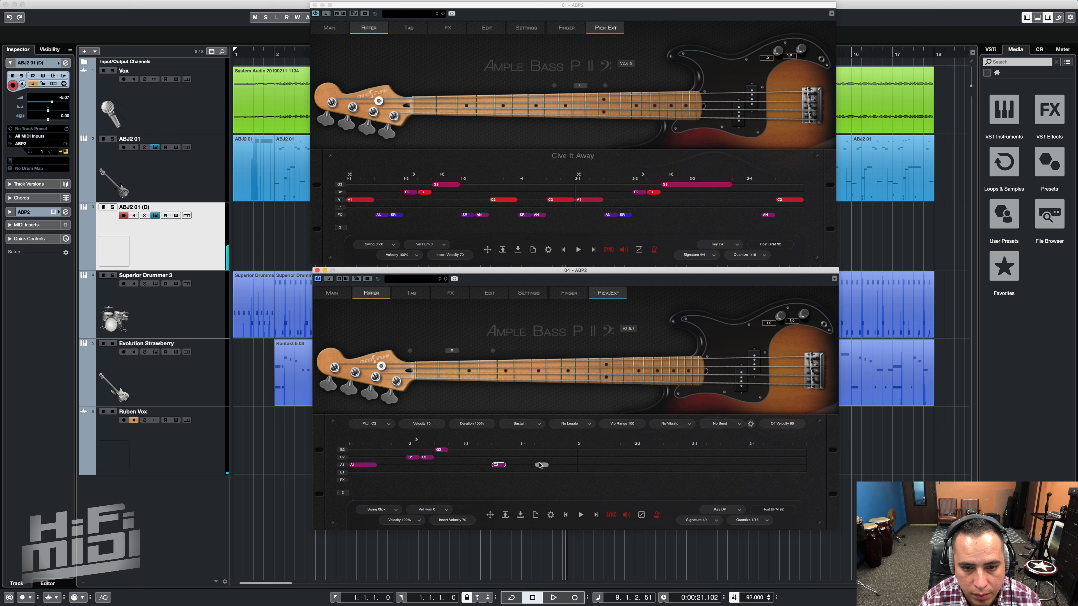
pyautogui.click(556, 465)
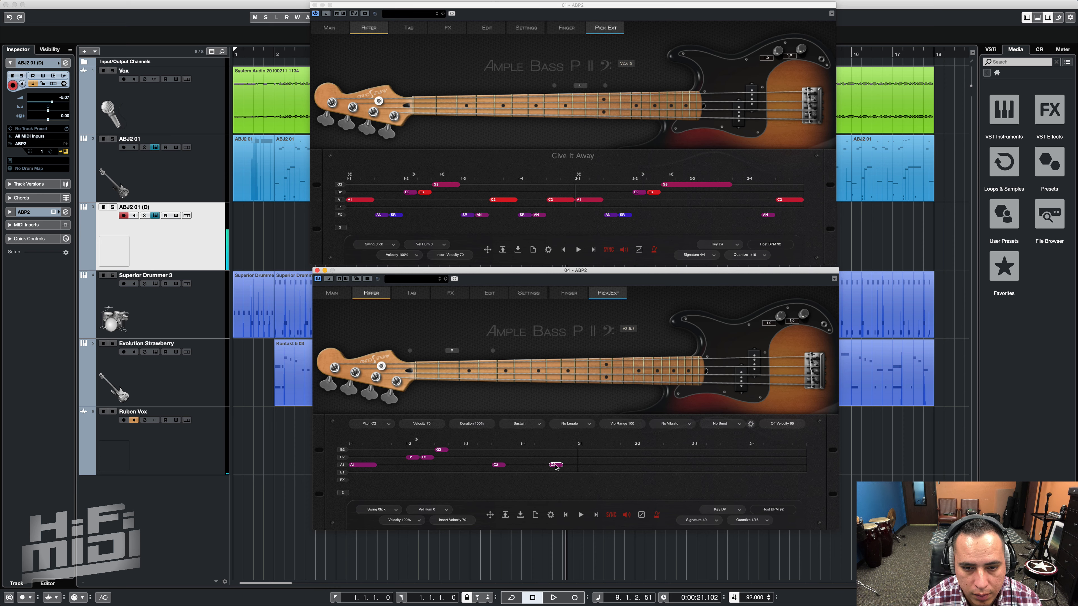
pyautogui.moveTo(501, 465); pyautogui.dragTo(576, 469)
pyautogui.click(542, 484)
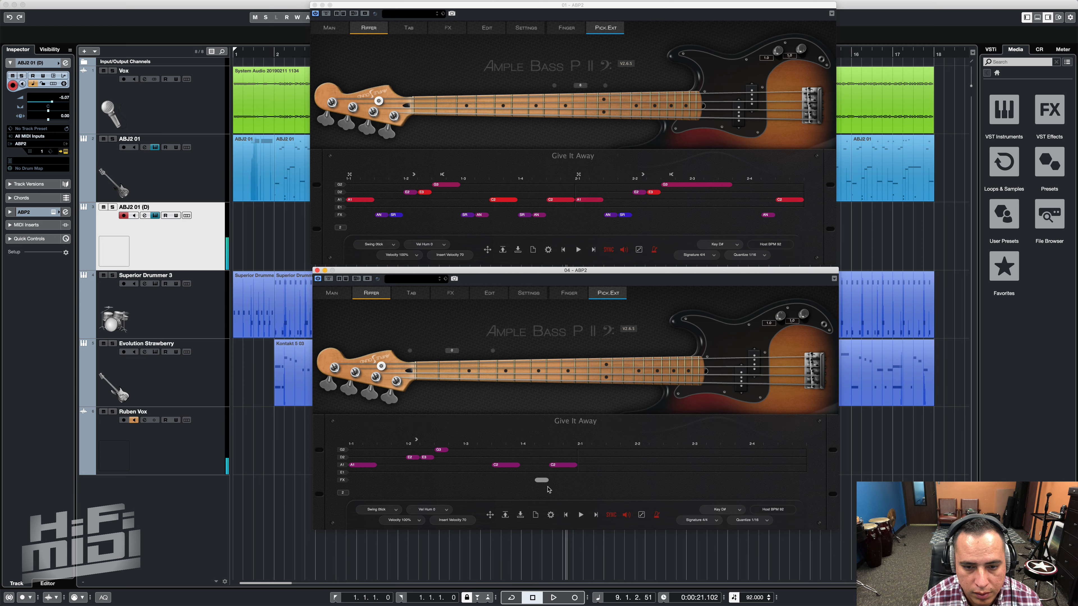
pyautogui.click(581, 516)
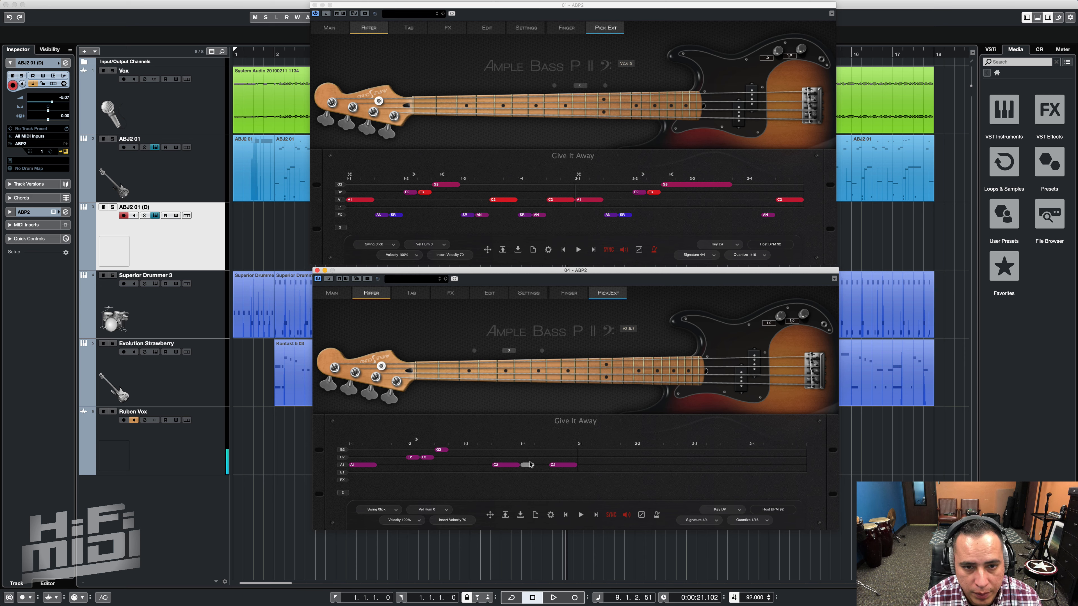
# Extend the G-string note to double its length, set its legato to Slide Out and play back the riff
pyautogui.click(451, 453)
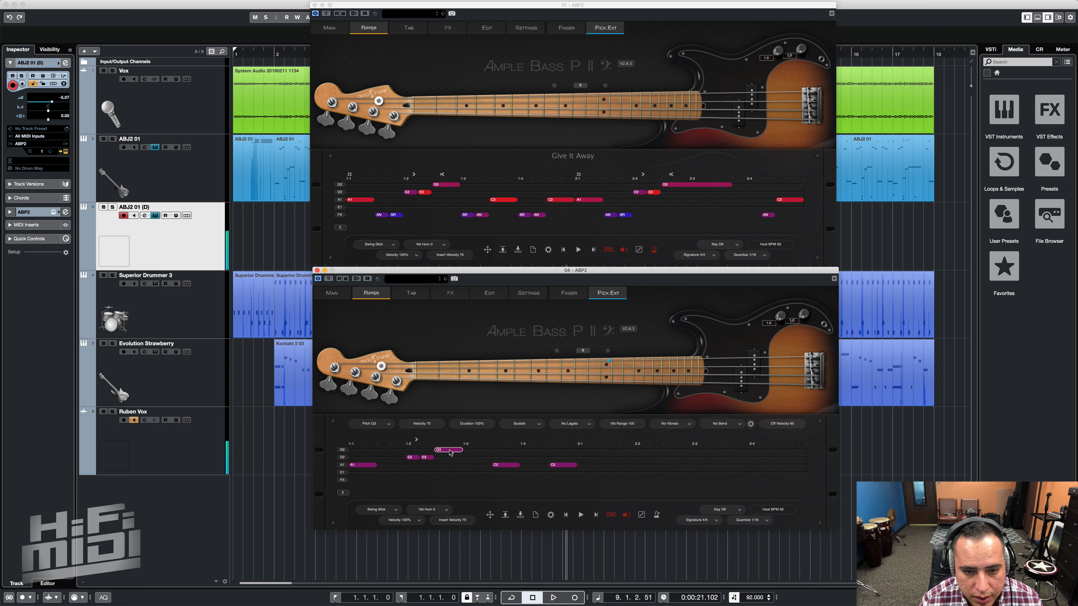
pyautogui.click(574, 425)
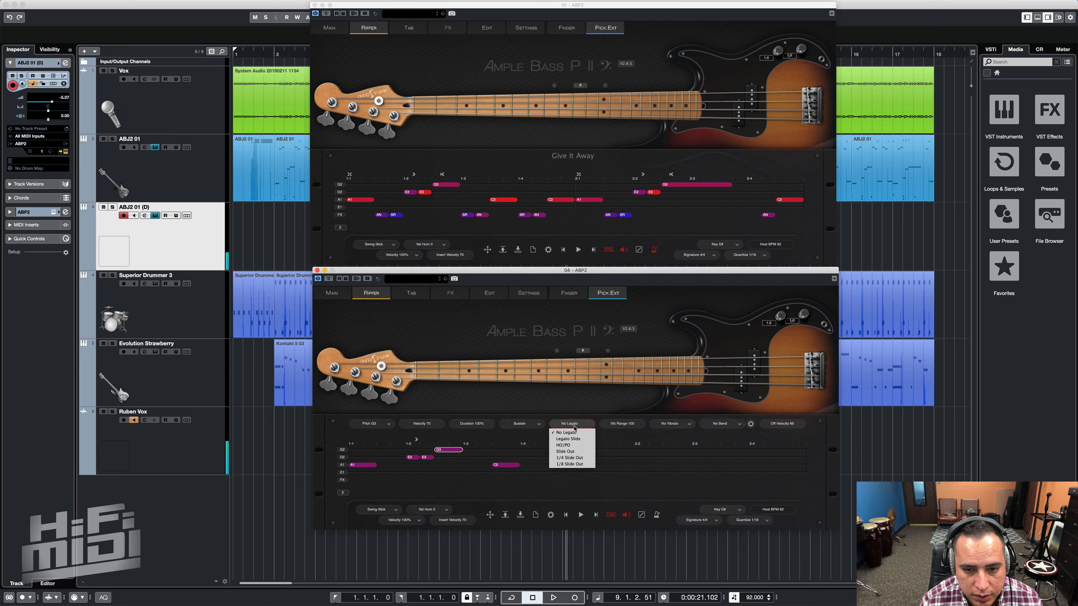
pyautogui.click(575, 454)
pyautogui.click(476, 469)
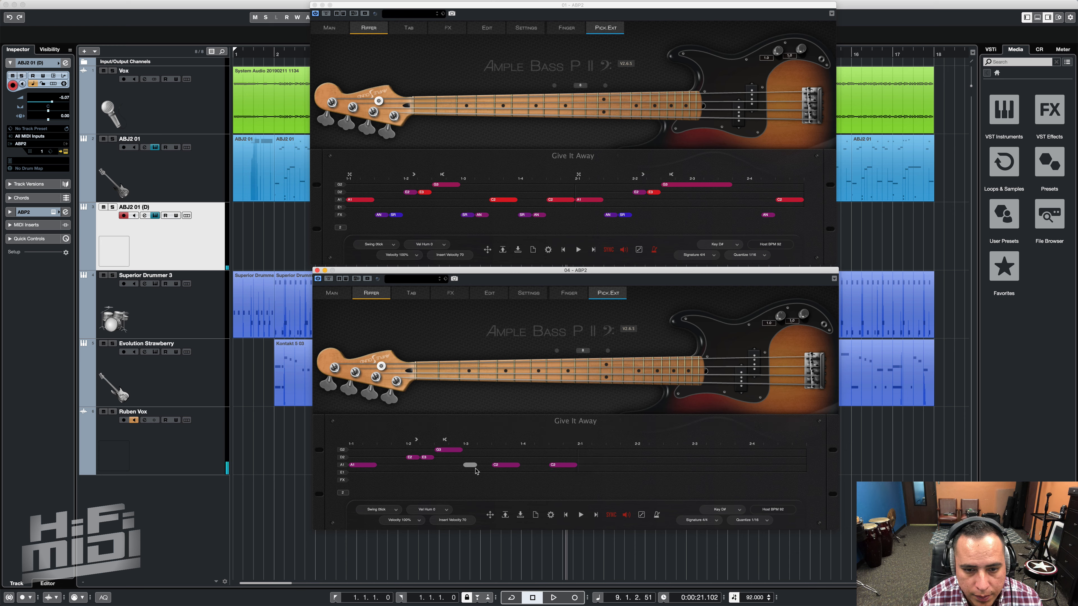
pyautogui.click(579, 514)
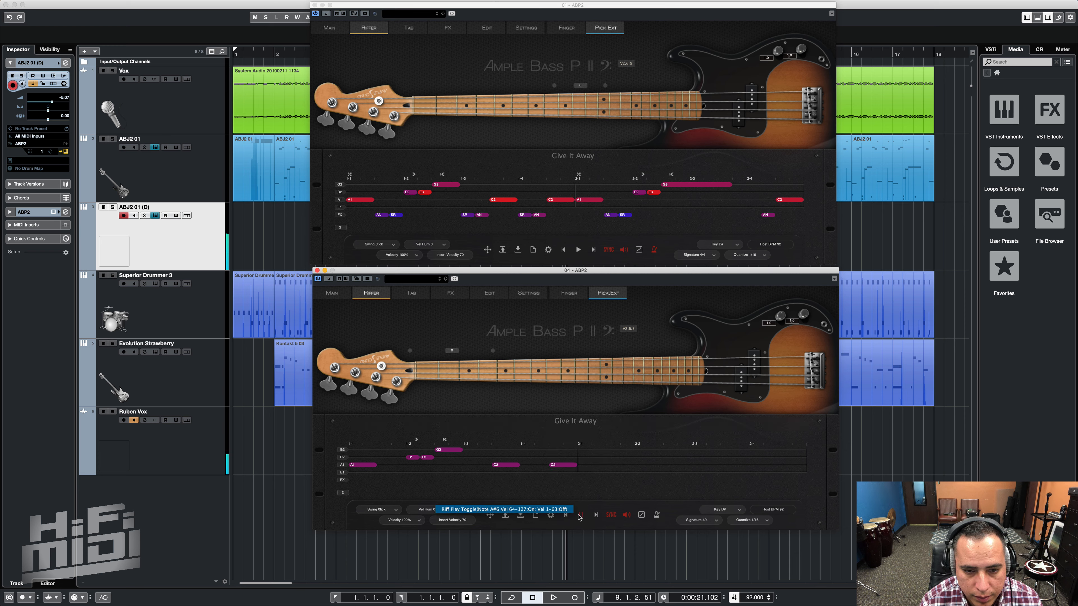
# Change the G-string note's legato to 1/4 Slide Out and play back the riff
pyautogui.click(453, 450)
pyautogui.click(570, 423)
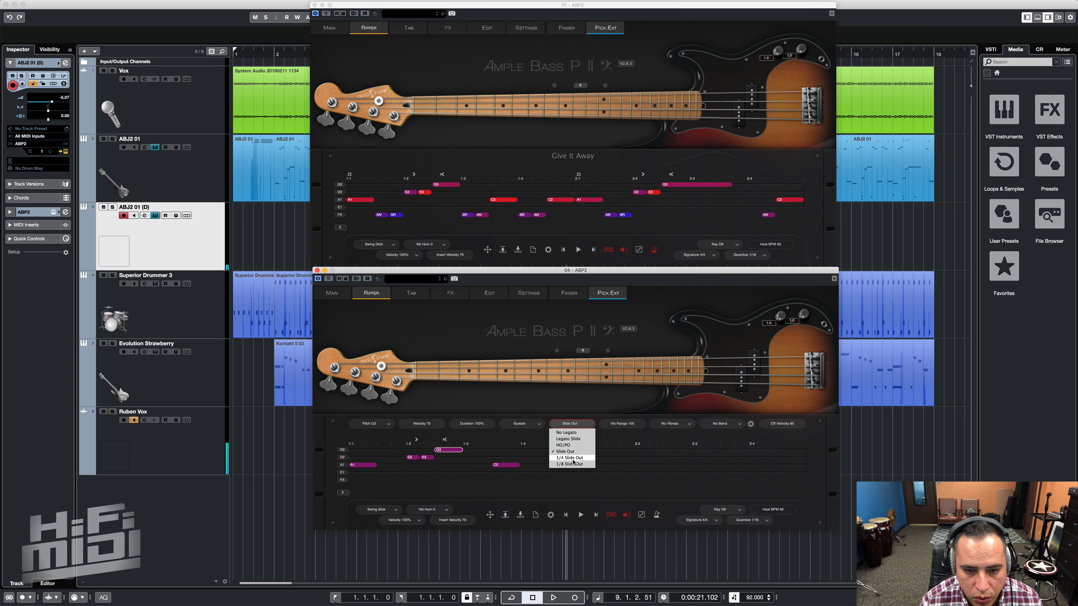
pyautogui.click(568, 458)
pyautogui.click(582, 516)
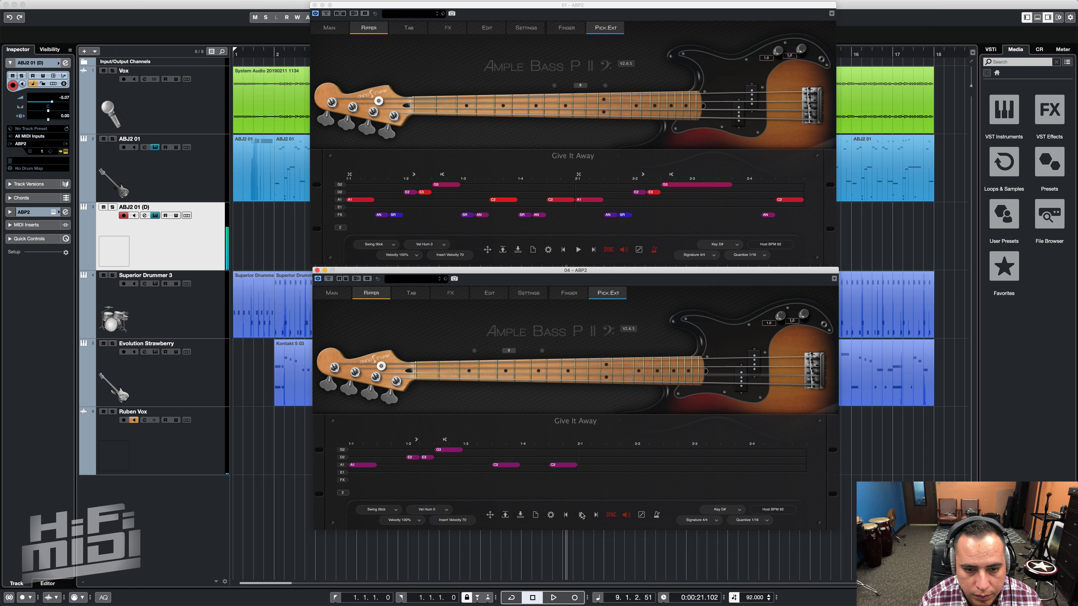
pyautogui.click(581, 515)
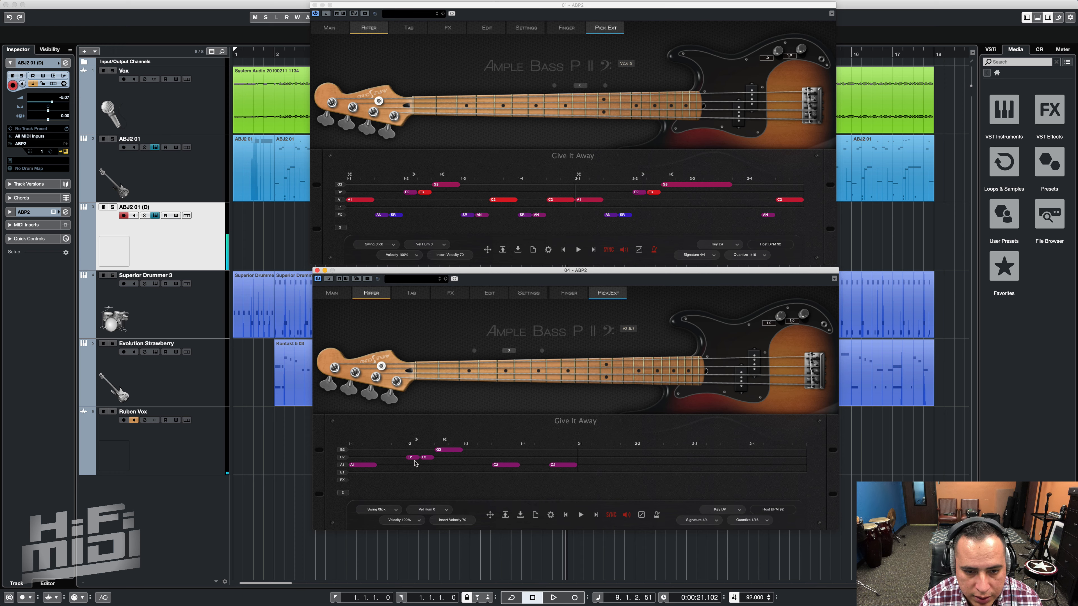
# Add an FX note right after the opening A1 note, check the matching original note, and set the new one to Slap Right with velocity 60
pyautogui.click(383, 480)
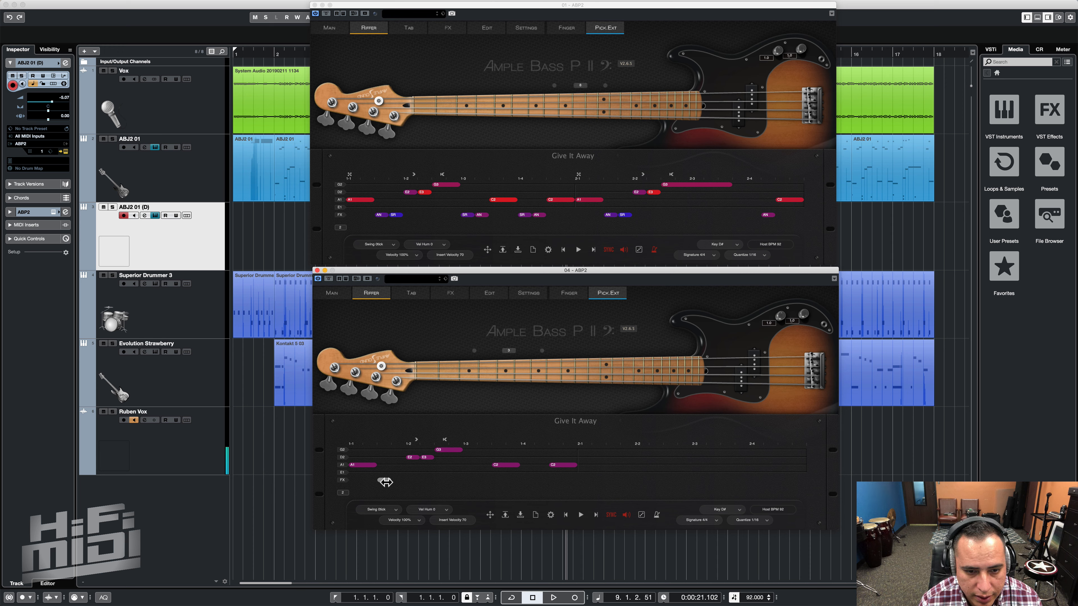
pyautogui.click(381, 215)
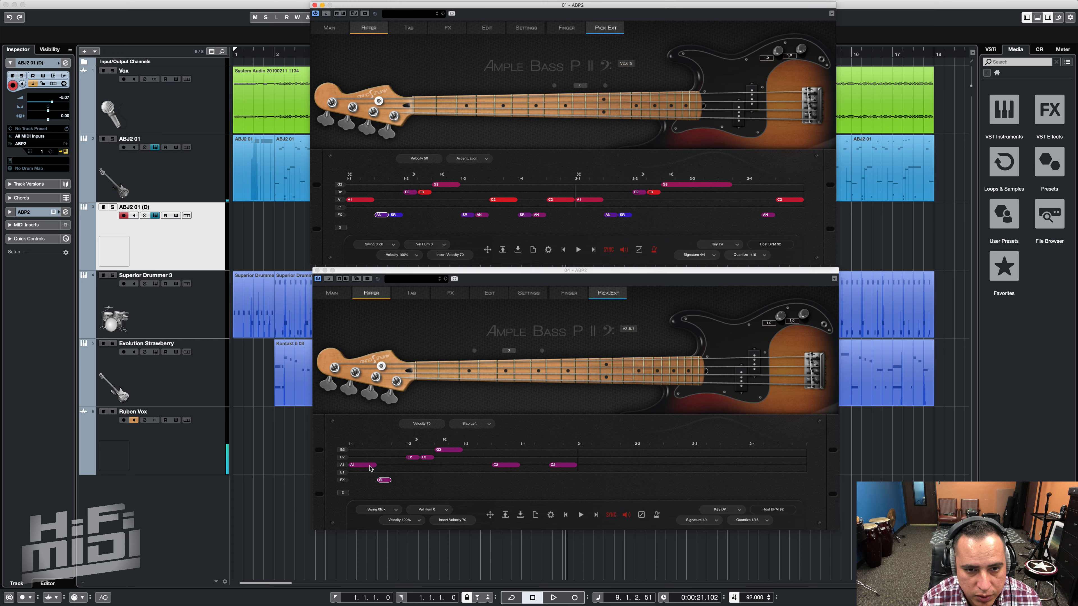
pyautogui.click(384, 480)
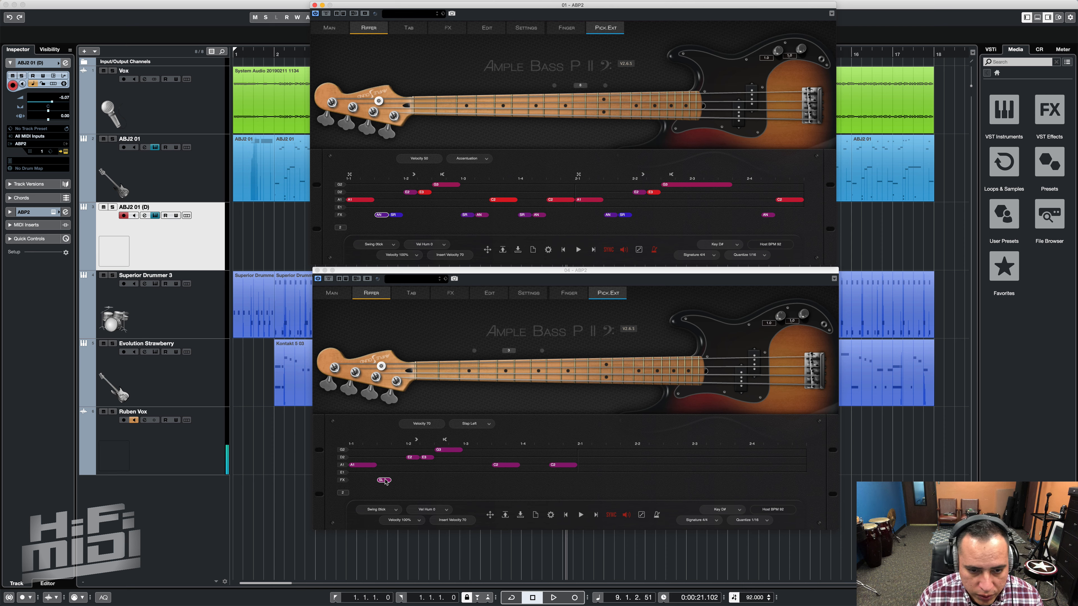
pyautogui.click(385, 482)
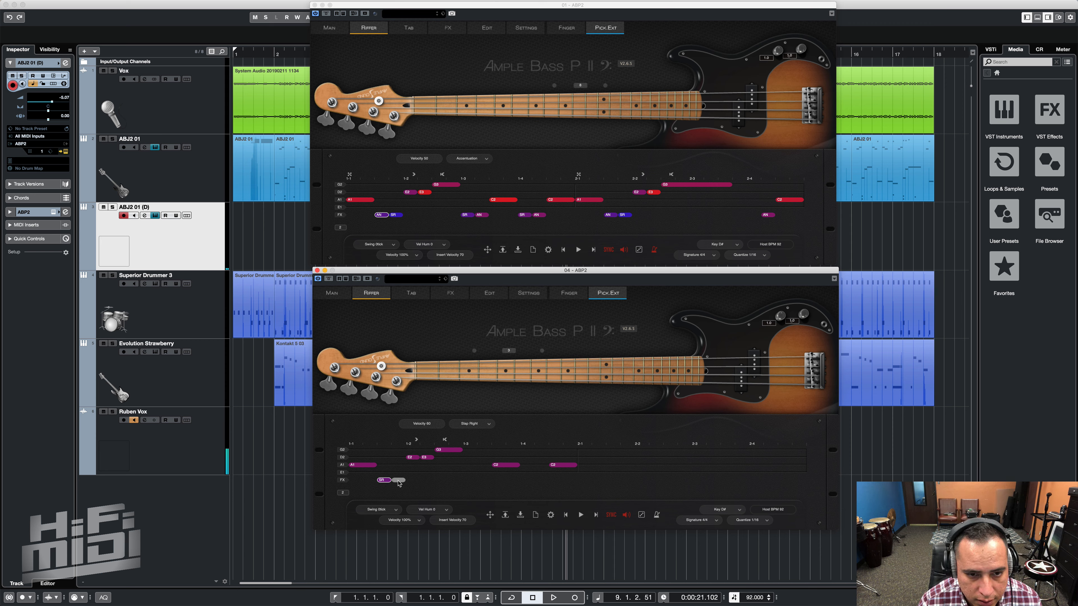
# Add a second FX note directly after the first, set it to Accentuation and review the available FX types
pyautogui.click(398, 481)
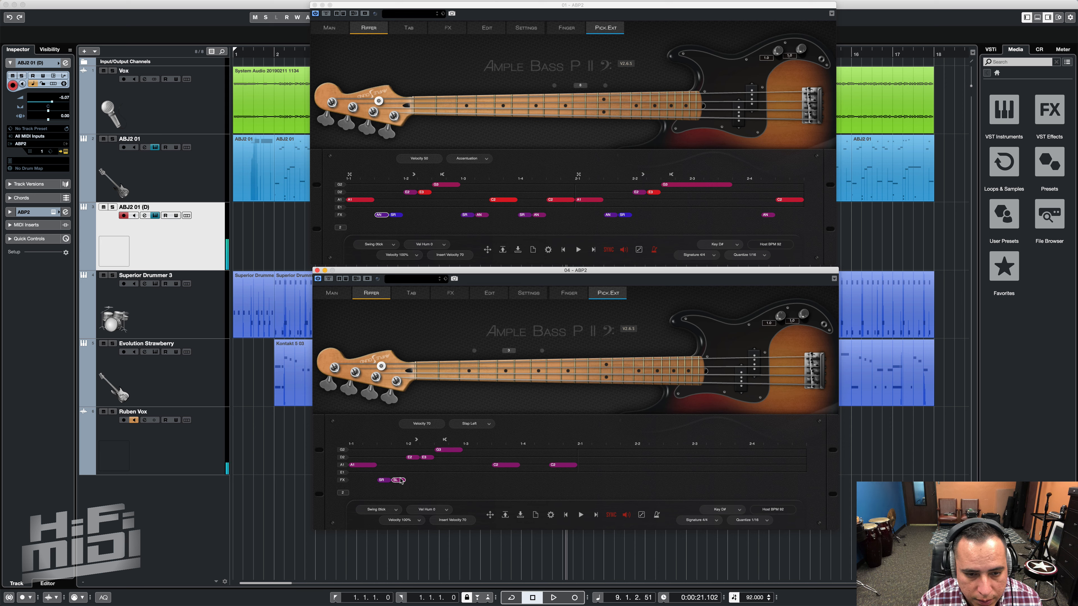
pyautogui.moveTo(402, 479); pyautogui.dragTo(401, 499)
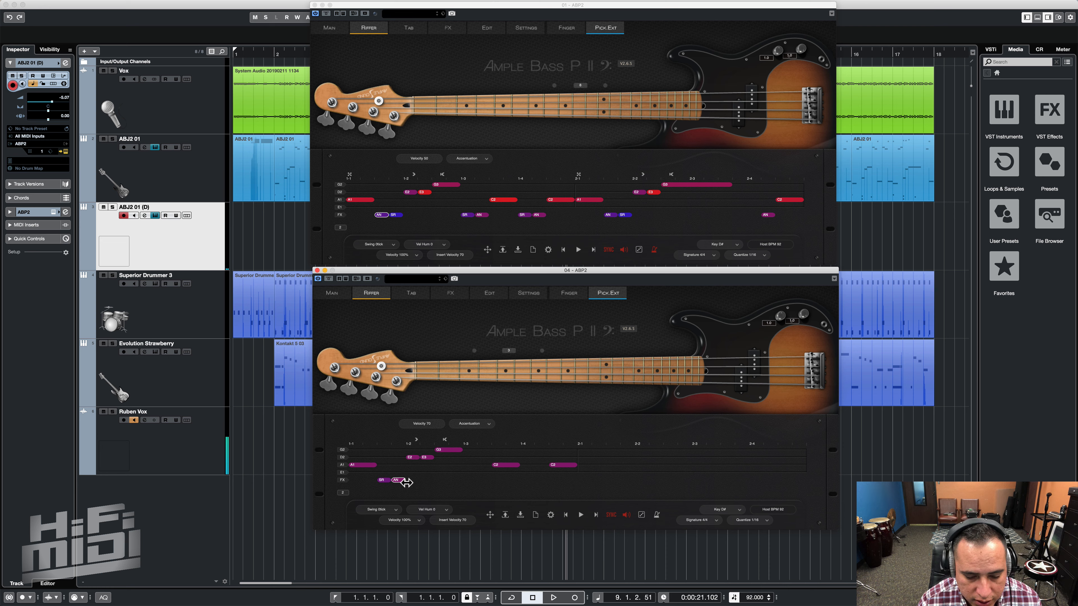
pyautogui.click(466, 426)
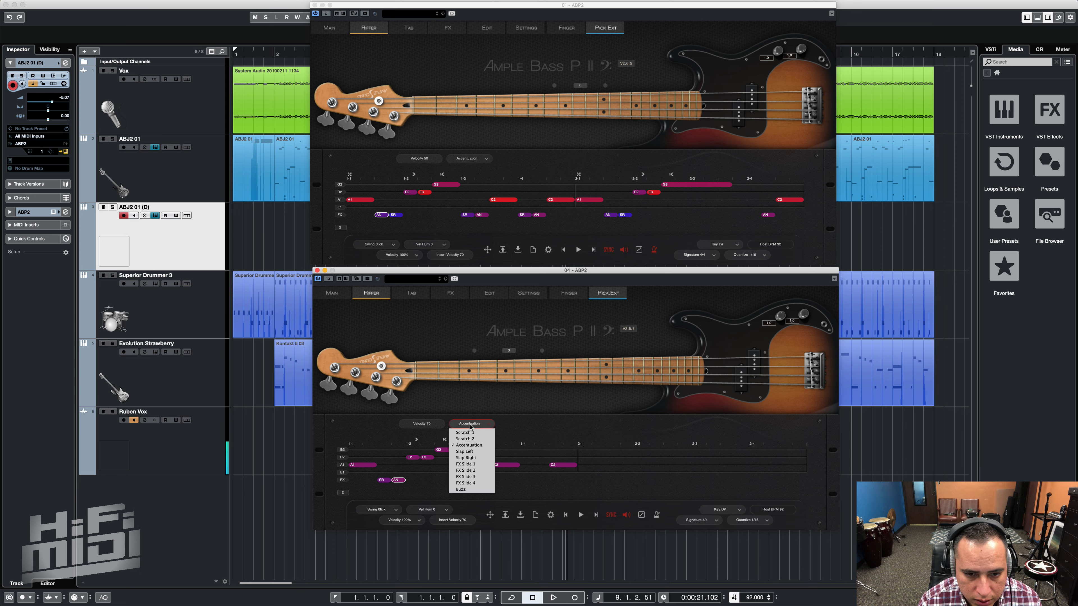
pyautogui.click(512, 429)
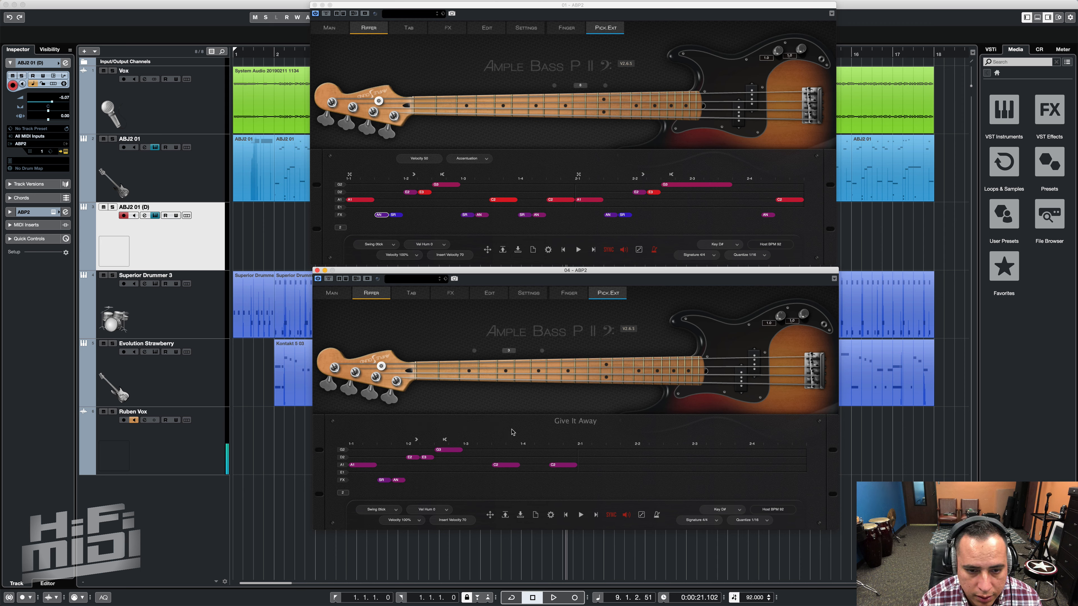
# Check the two new FX notes of beat 1 and listen to the riff with them
pyautogui.click(394, 481)
pyautogui.click(385, 482)
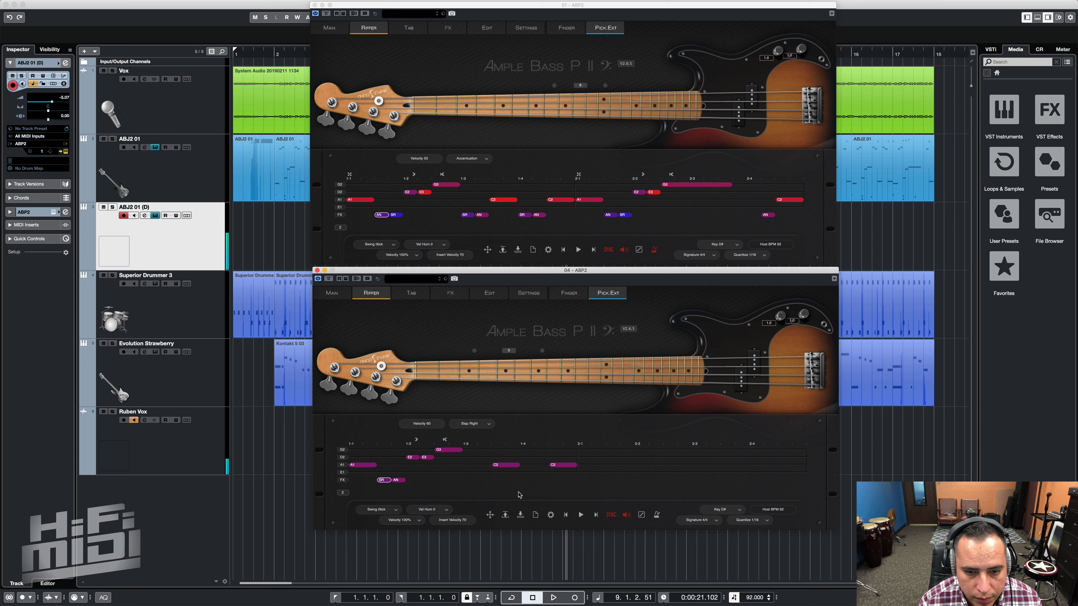
pyautogui.click(581, 516)
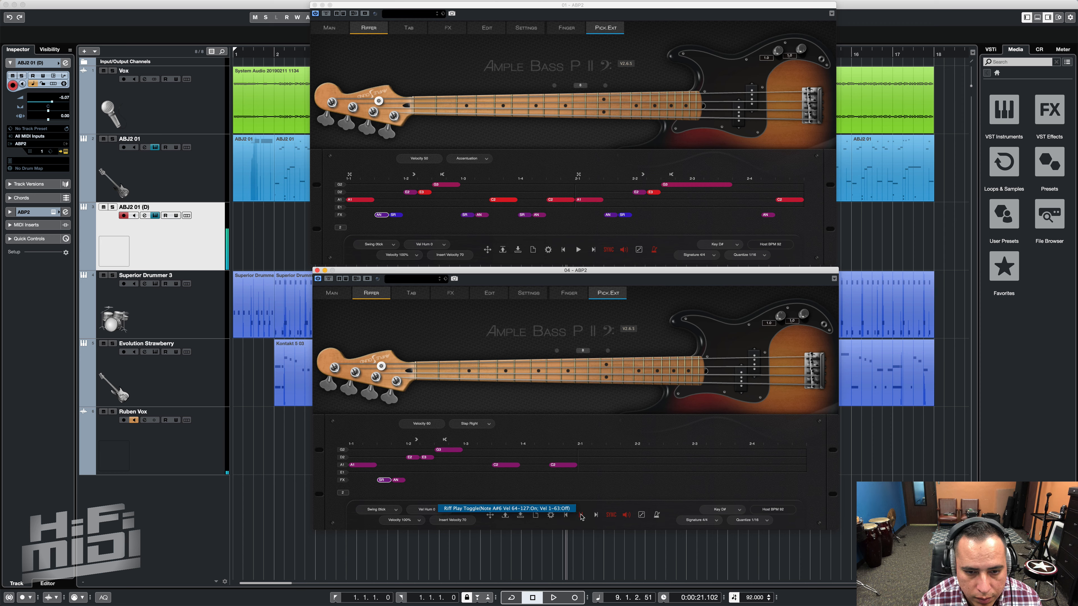
pyautogui.click(565, 491)
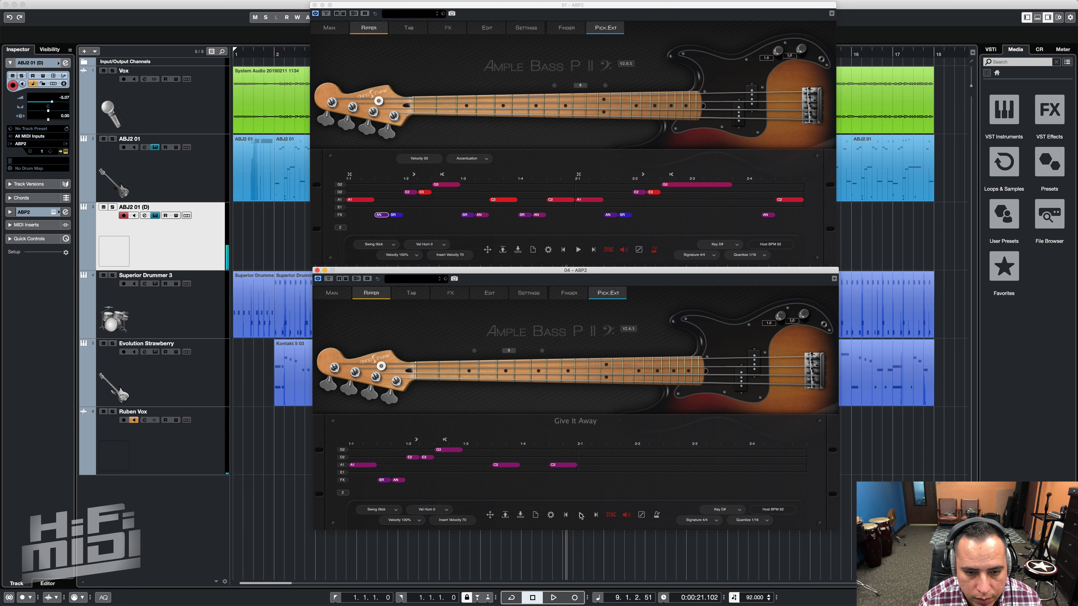
pyautogui.click(581, 516)
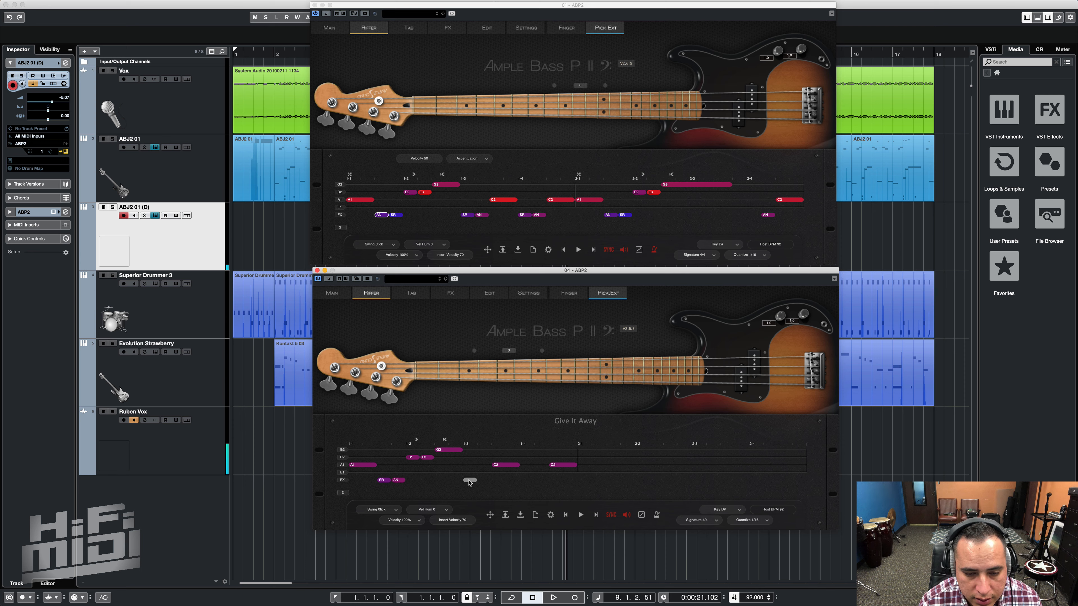
# Add two adjacent FX notes from beat 3, set them to Slap Right and Accentuation, and play back the riff
pyautogui.click(467, 480)
pyautogui.click(484, 480)
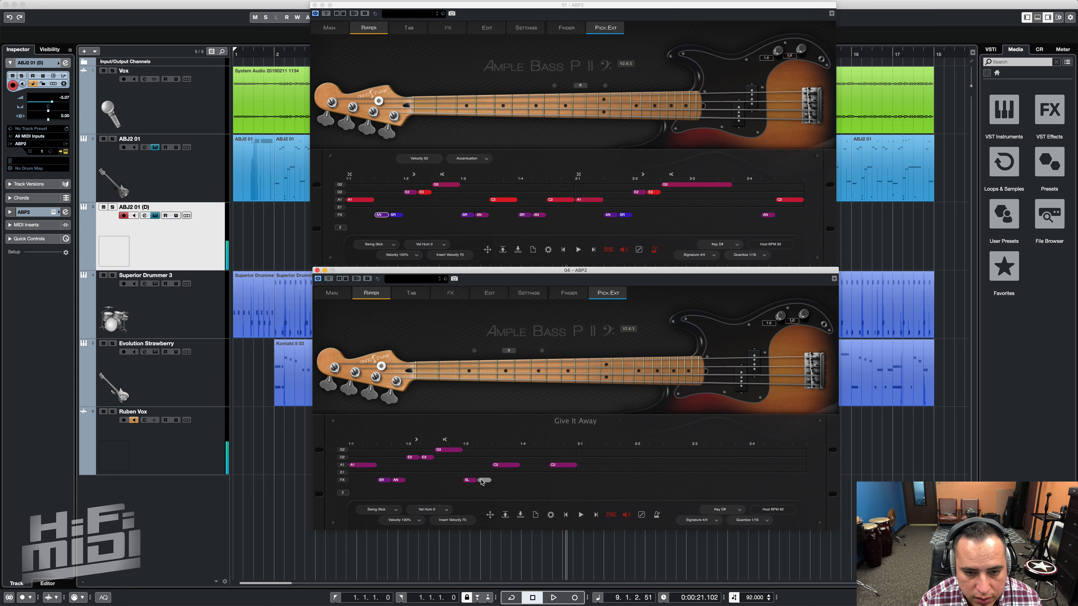
pyautogui.click(470, 481)
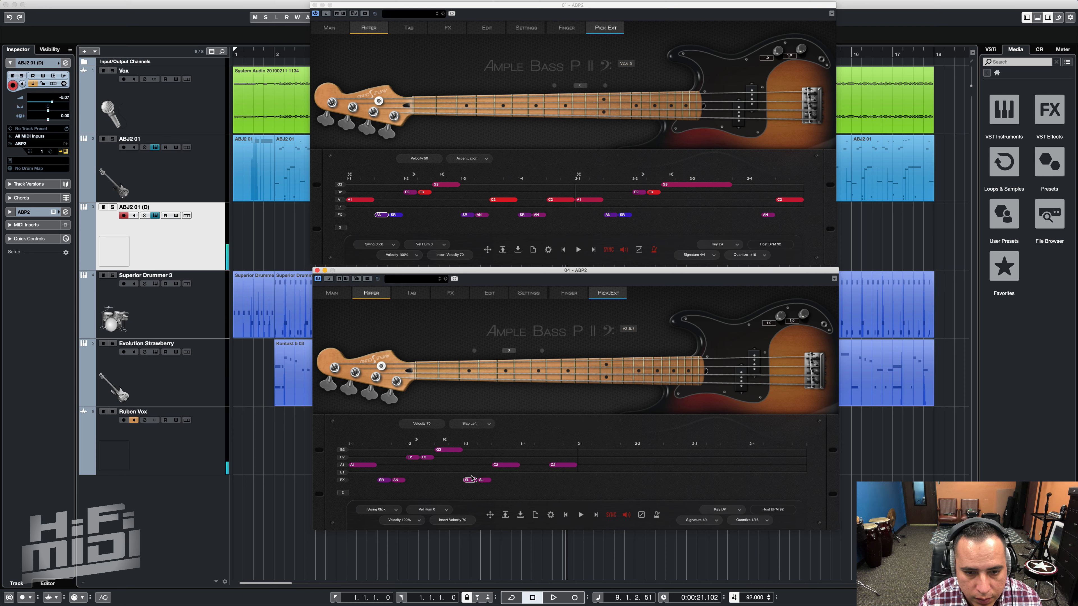
pyautogui.moveTo(472, 475); pyautogui.dragTo(482, 496)
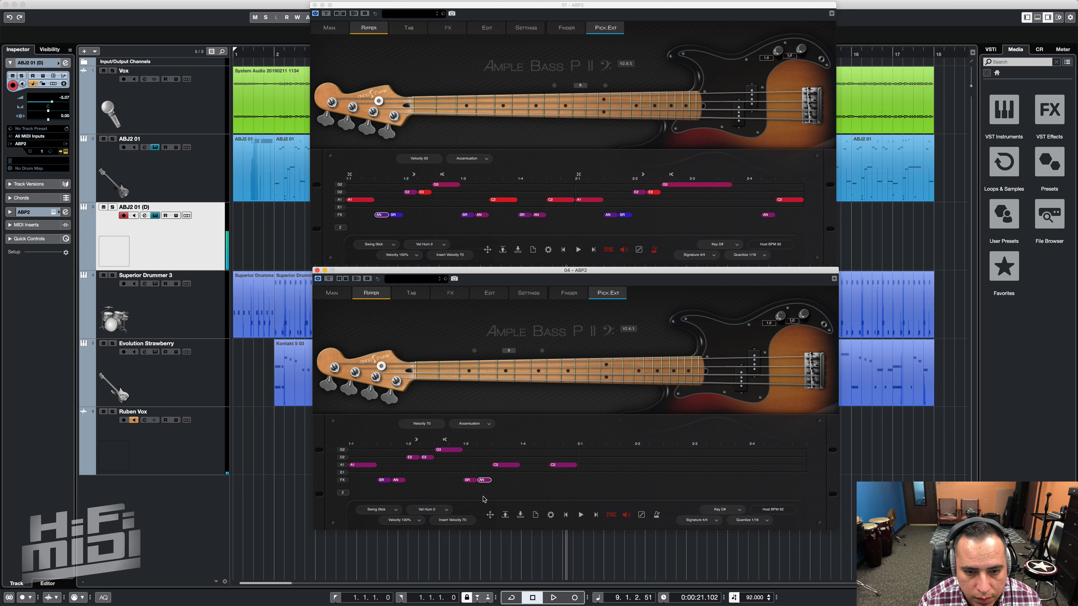
pyautogui.click(580, 515)
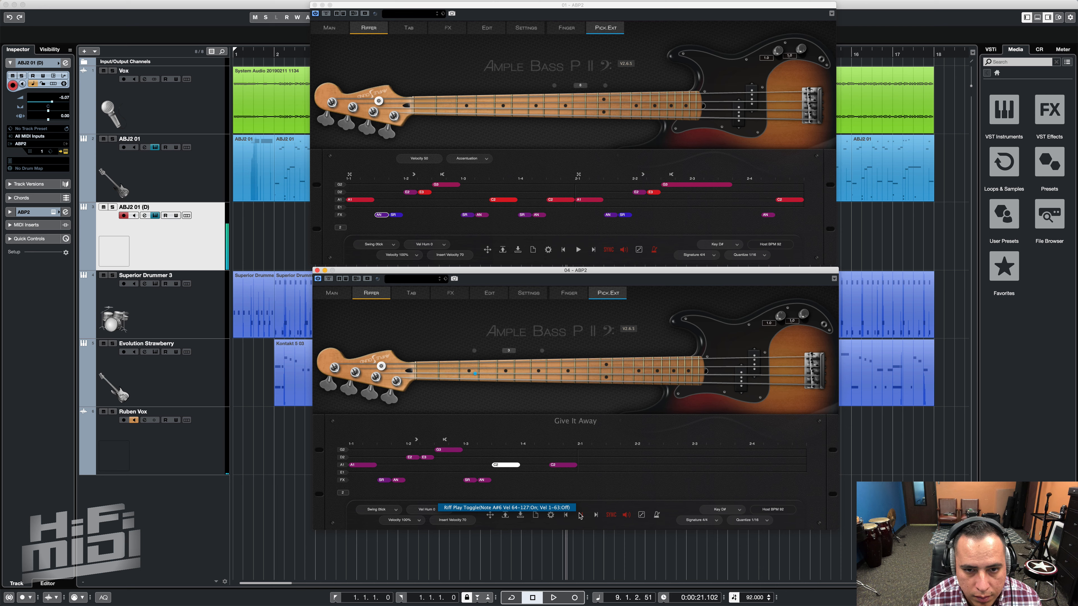
pyautogui.click(581, 515)
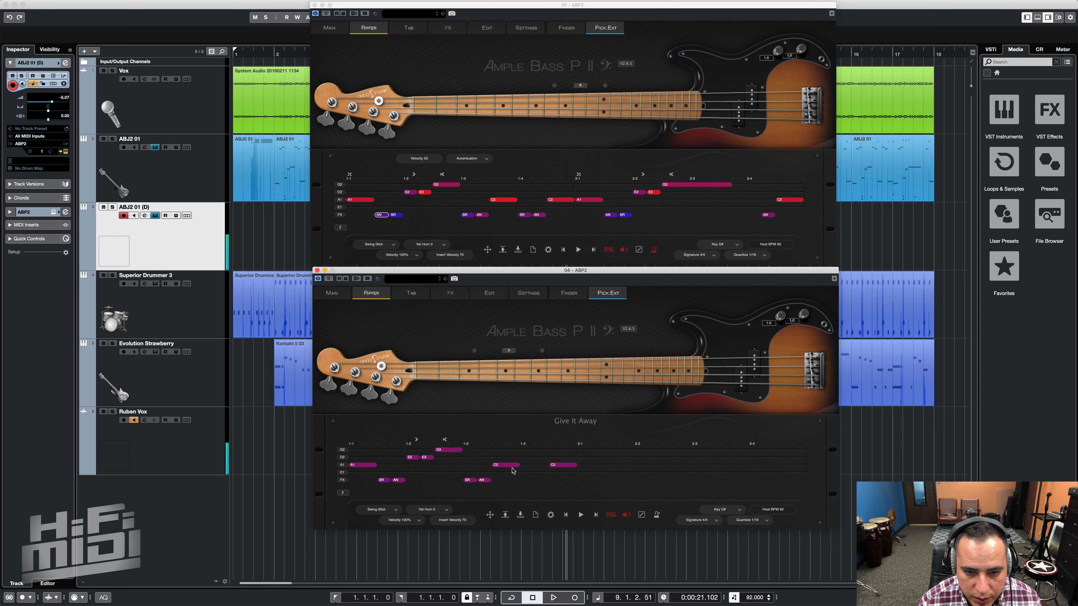
# Add another Slap Right and Accentuation pair of FX notes from beat 4 and play back the riff
pyautogui.doubleClick(526, 479)
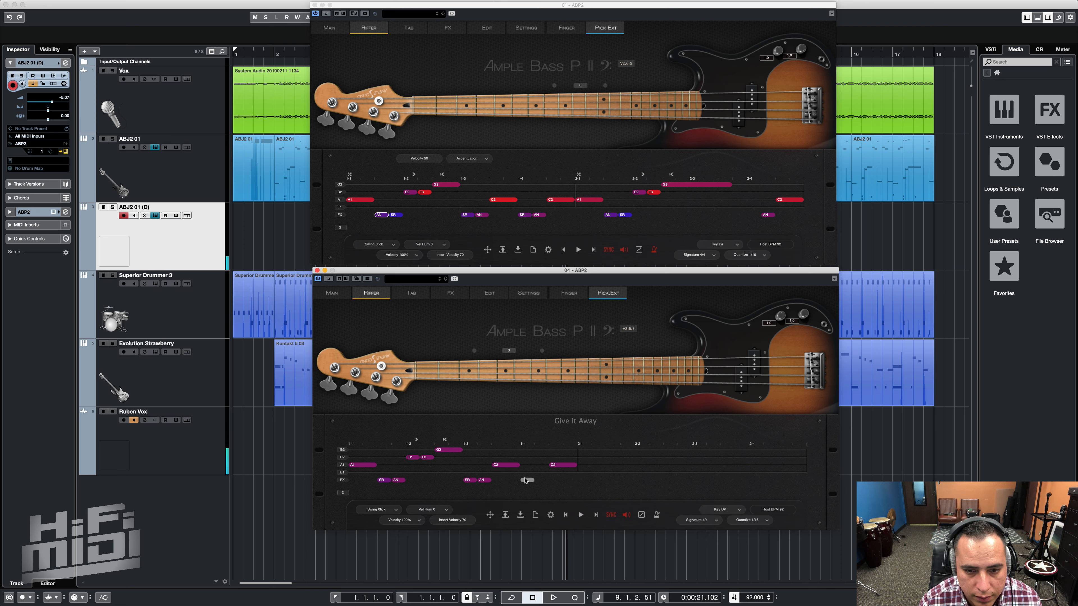
pyautogui.doubleClick(539, 480)
pyautogui.moveTo(529, 481); pyautogui.dragTo(544, 499)
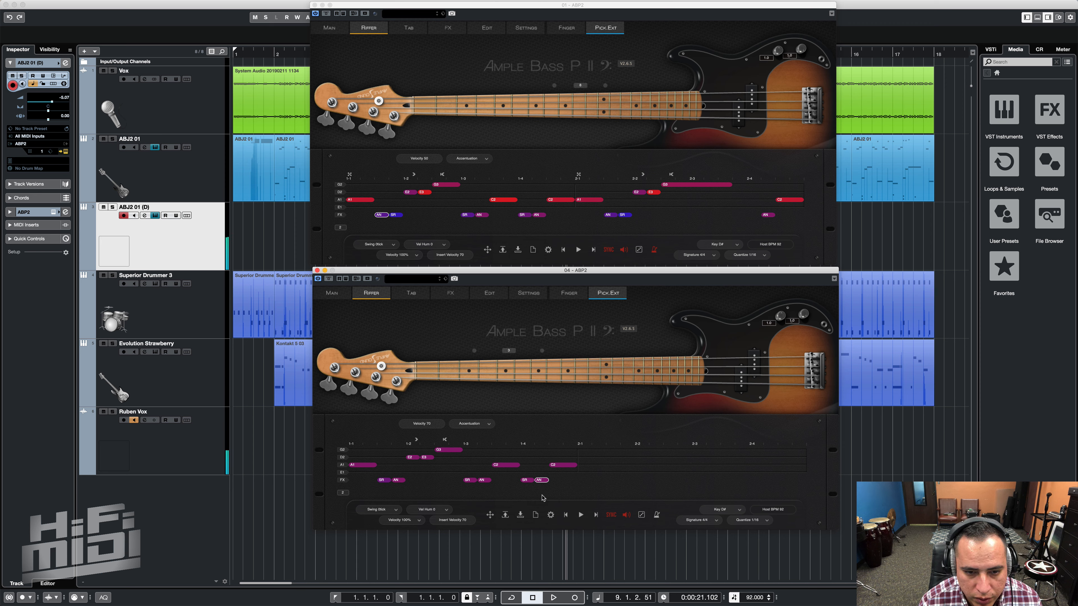
pyautogui.click(482, 456)
pyautogui.click(580, 515)
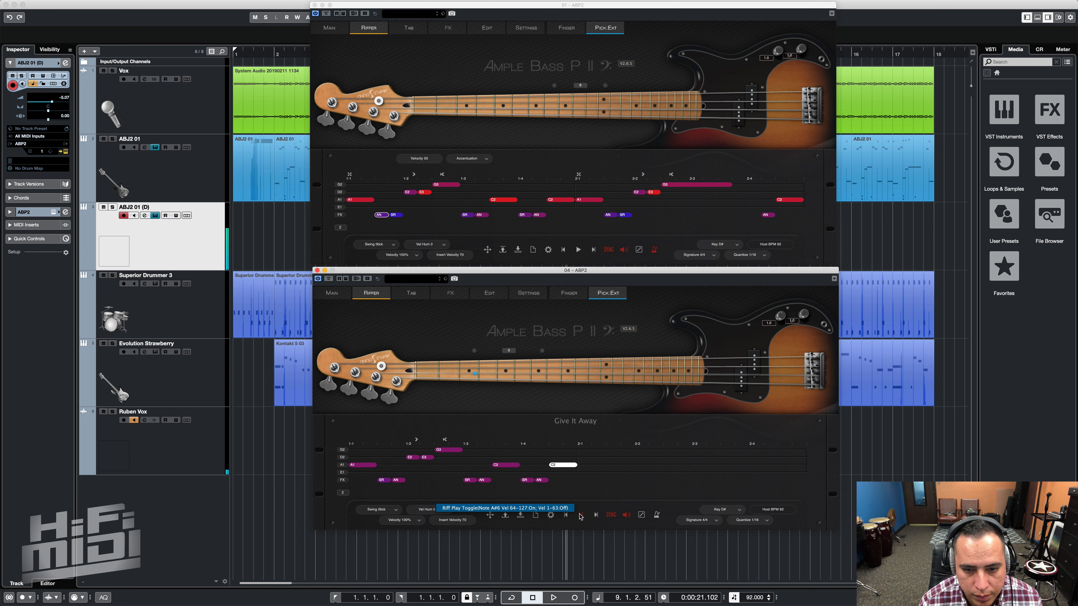
# Set the velocity of the opening A1 note and of the second D-string note to 110
pyautogui.click(363, 465)
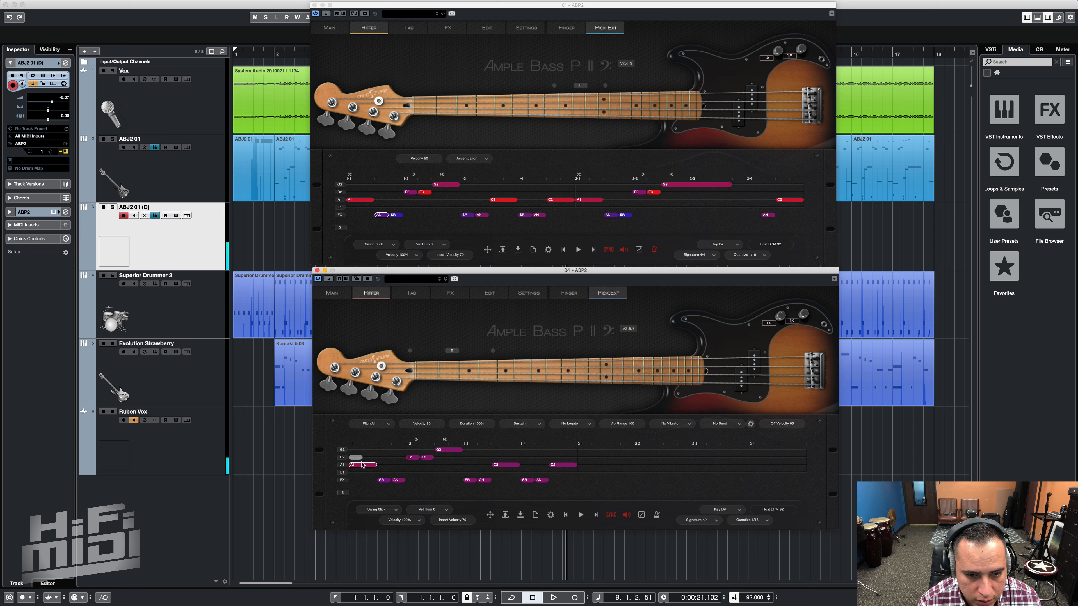
pyautogui.moveTo(361, 467); pyautogui.dragTo(363, 449)
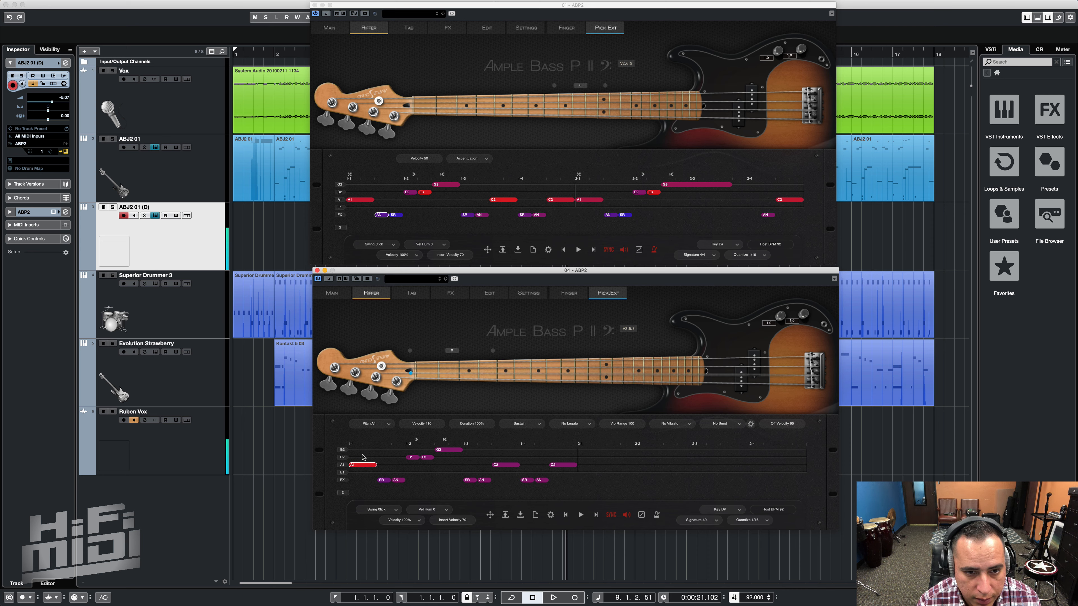
pyautogui.click(423, 460)
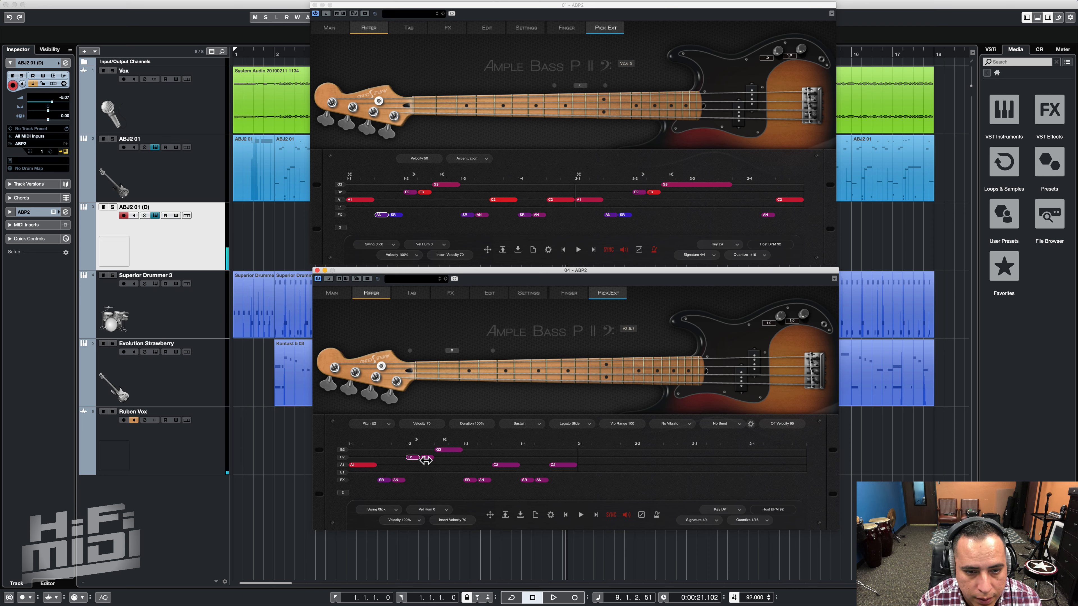
pyautogui.click(427, 458)
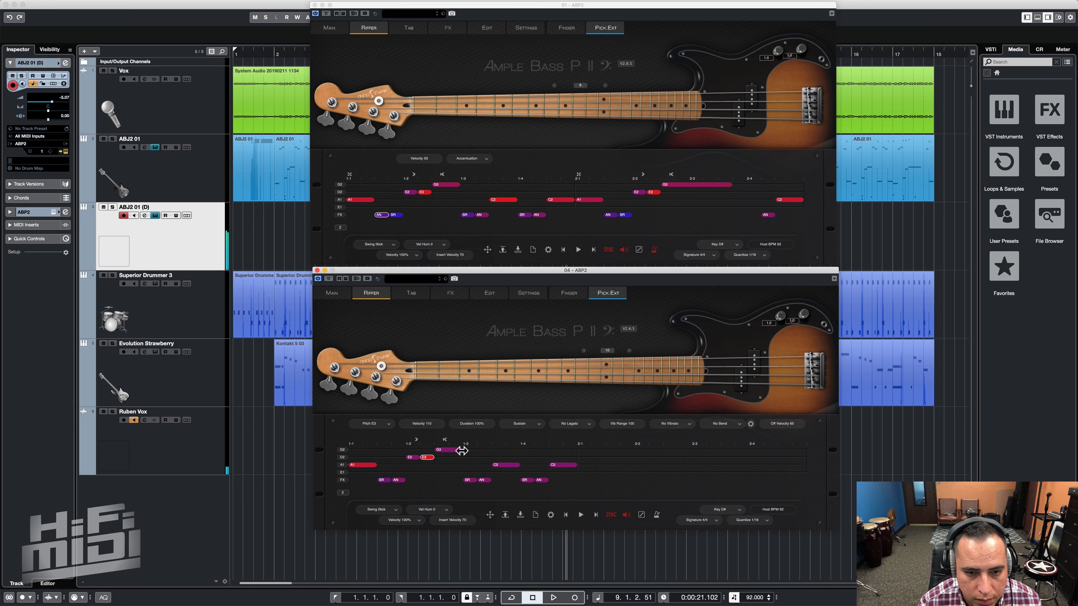
# Try different velocities, including 110, on the G-string slide-out note of the first measure
pyautogui.click(451, 451)
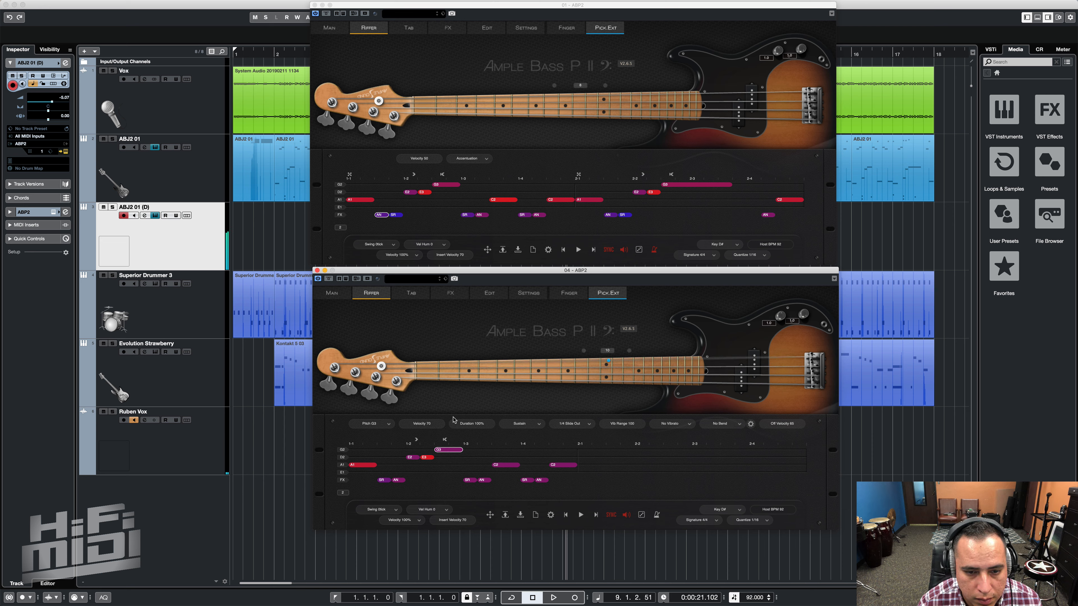
pyautogui.click(451, 449)
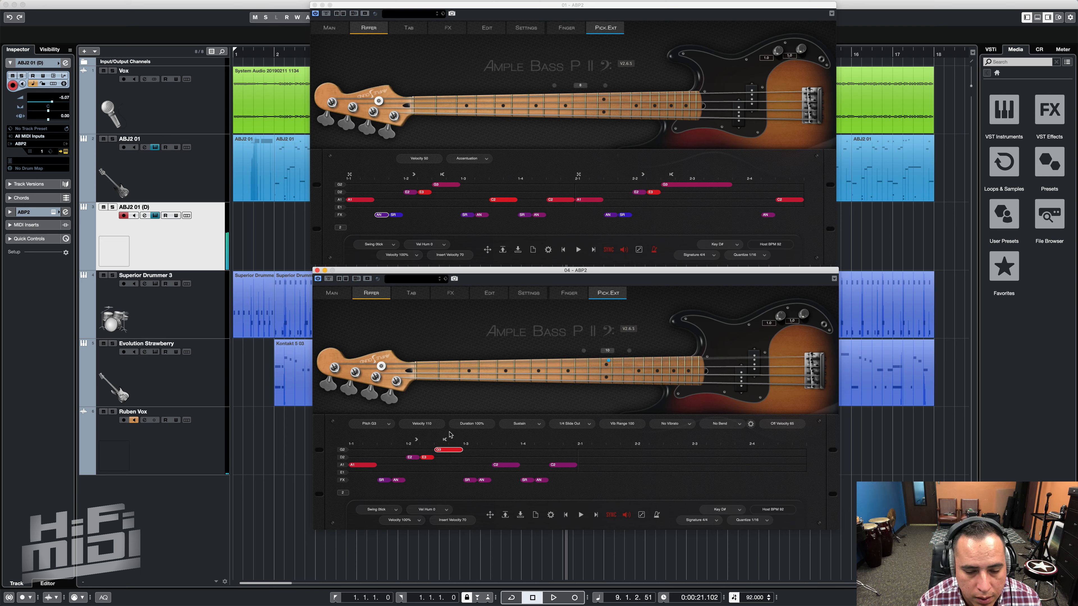
pyautogui.scroll(-5, 453, 450)
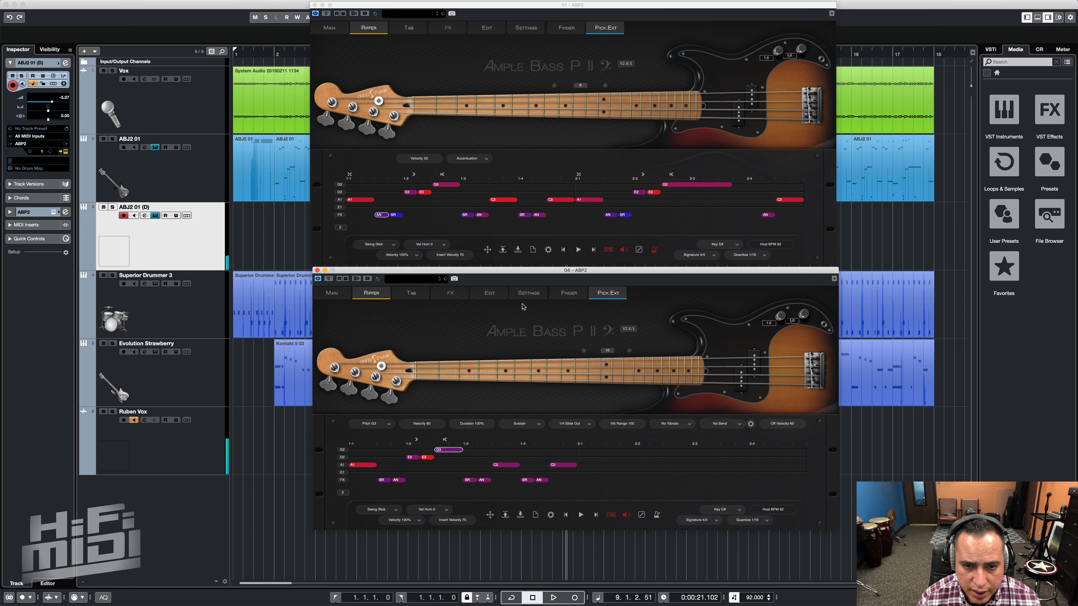
# Review the instrument's Off Velocity settings and its main page, and return to the riff editor
pyautogui.click(529, 293)
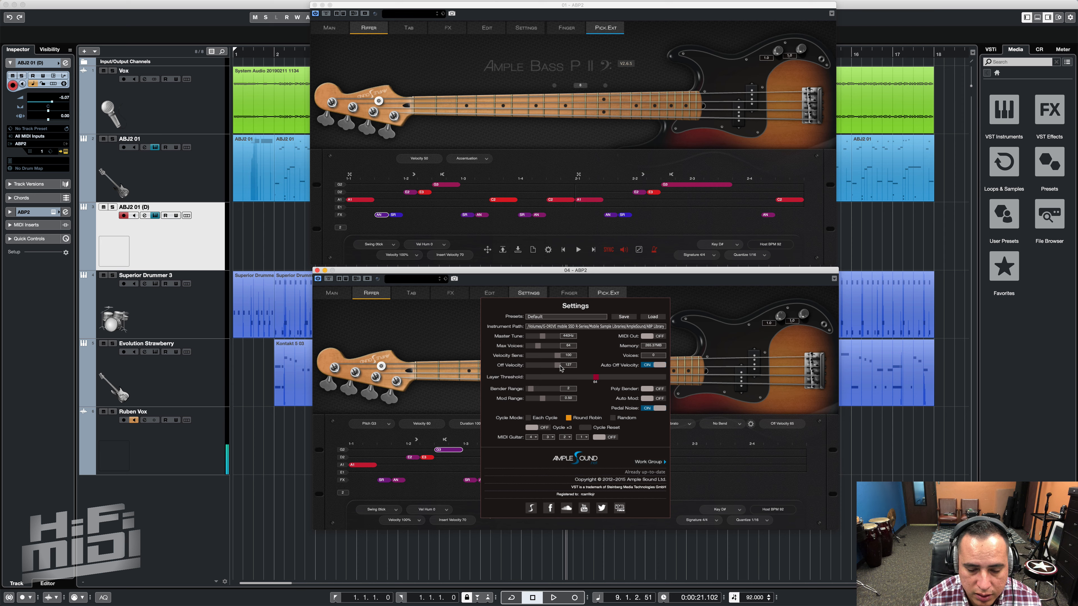
pyautogui.click(467, 352)
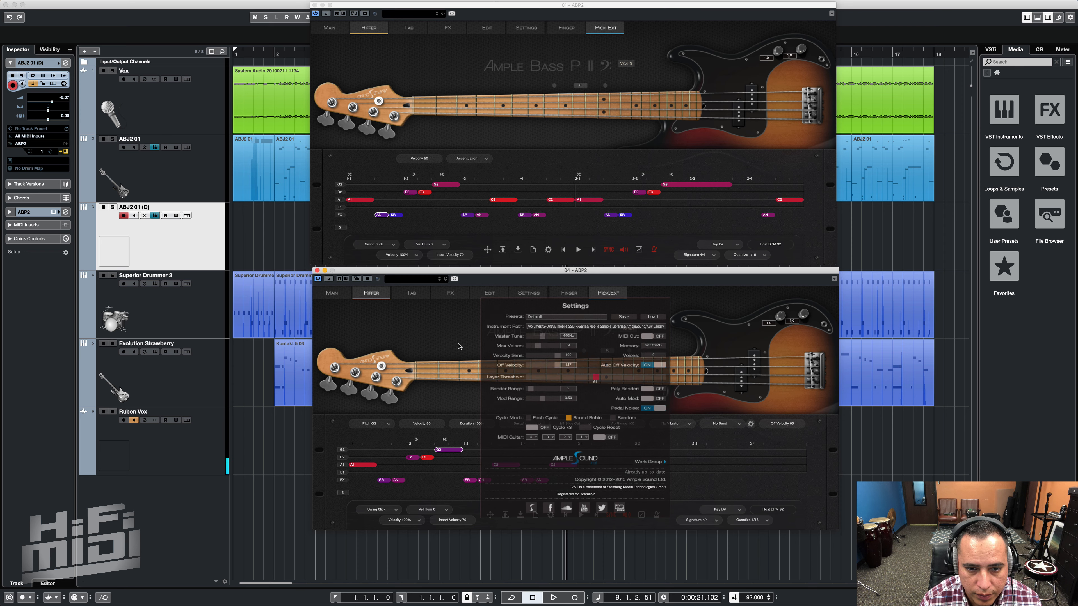
pyautogui.click(347, 295)
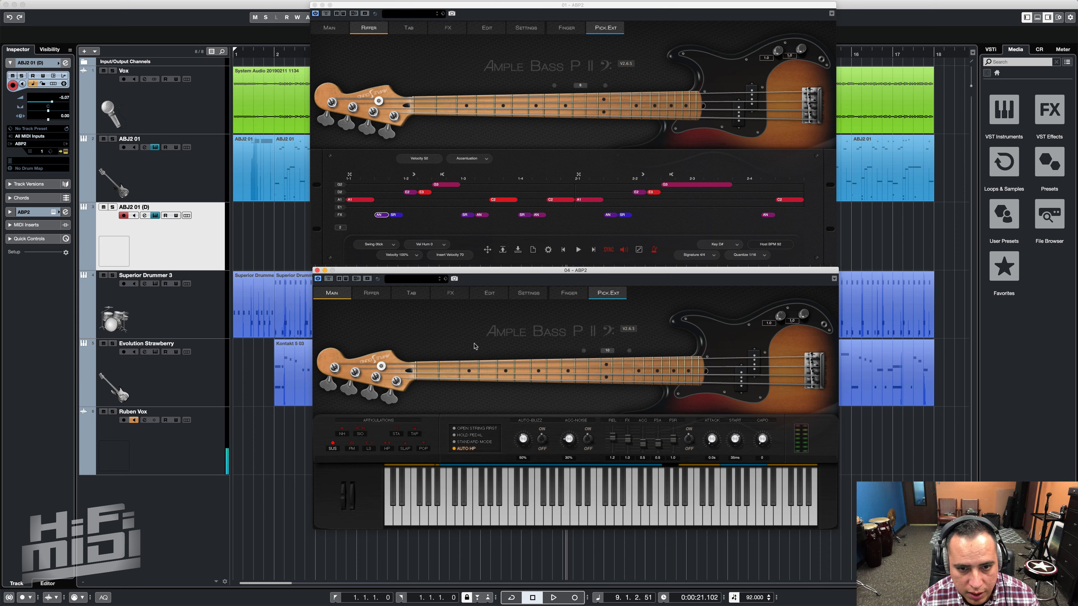
pyautogui.click(371, 293)
# Set the velocity of the G-string slide-out note and the first C2 note to 90, and the last C2 note to 100
pyautogui.click(449, 449)
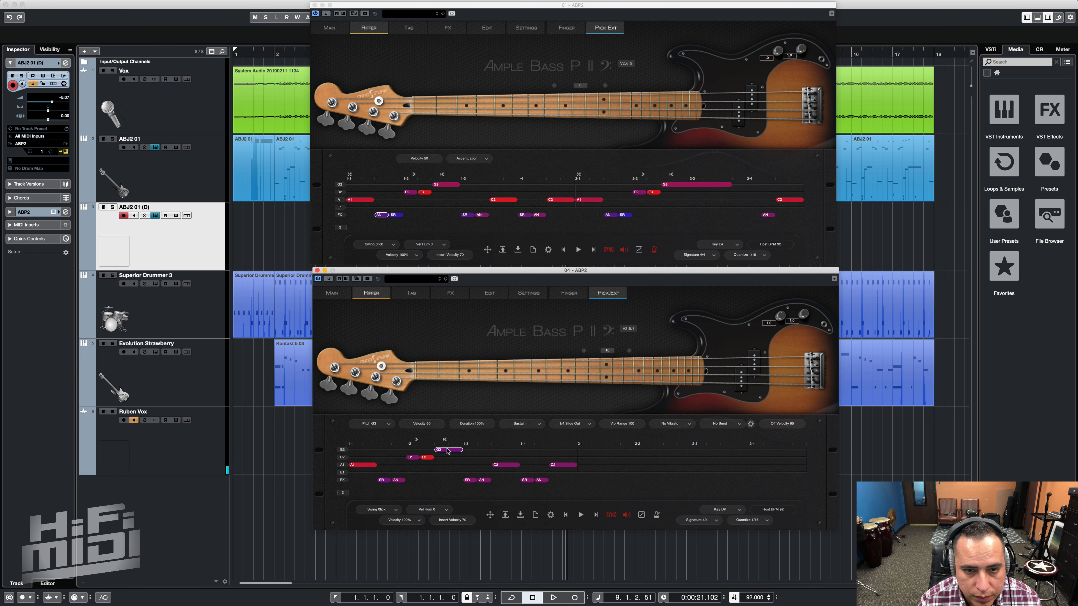
pyautogui.moveTo(446, 450); pyautogui.dragTo(449, 436)
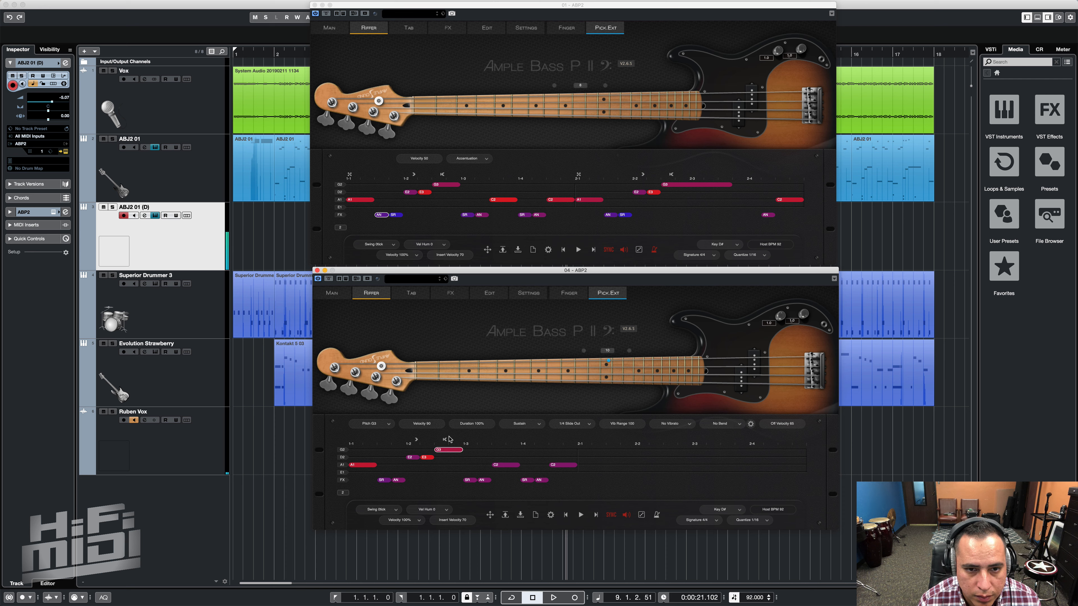
pyautogui.click(500, 467)
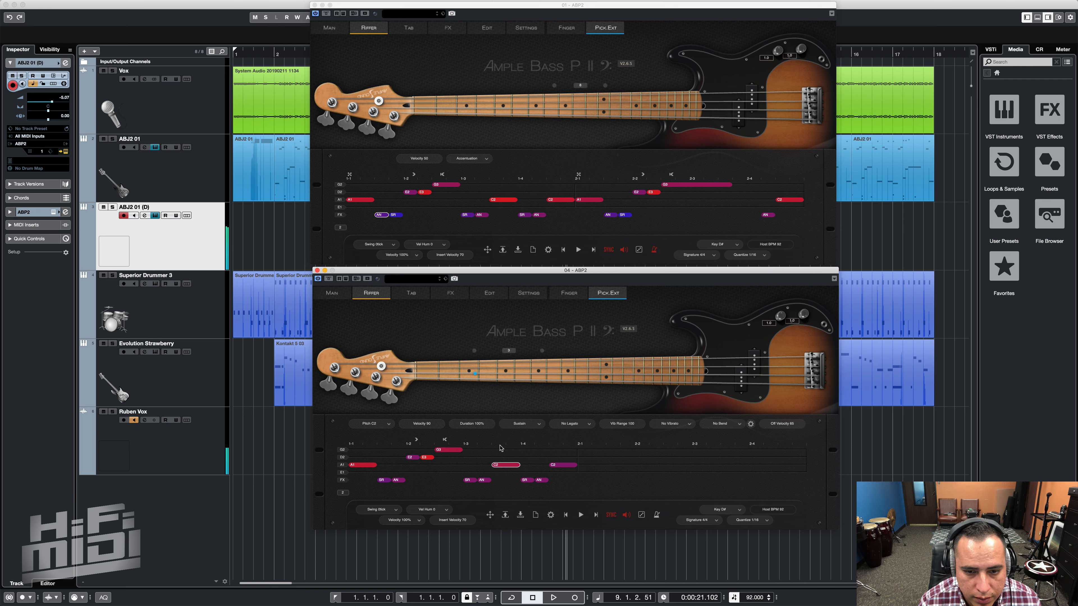
pyautogui.click(565, 464)
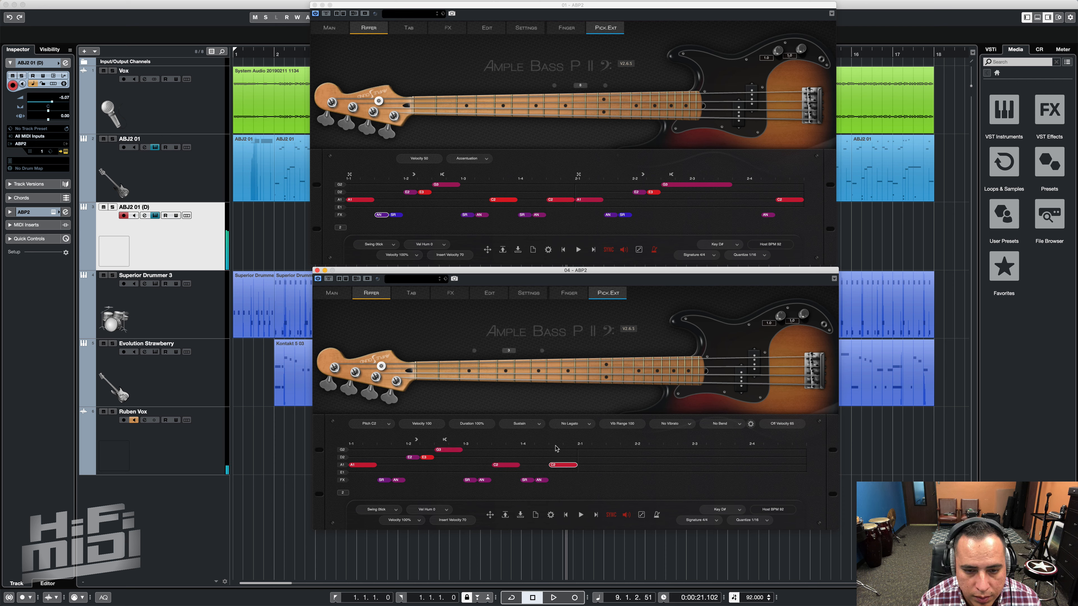
# Play back the one-measure riff with its adjusted velocities and stop playback
pyautogui.click(576, 489)
pyautogui.click(580, 513)
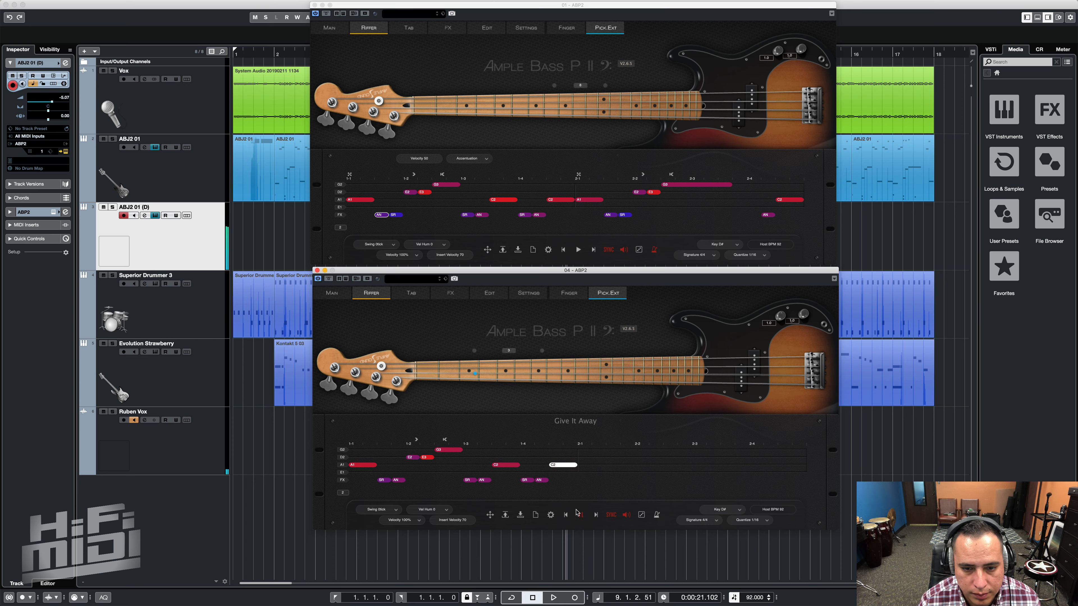
pyautogui.click(579, 514)
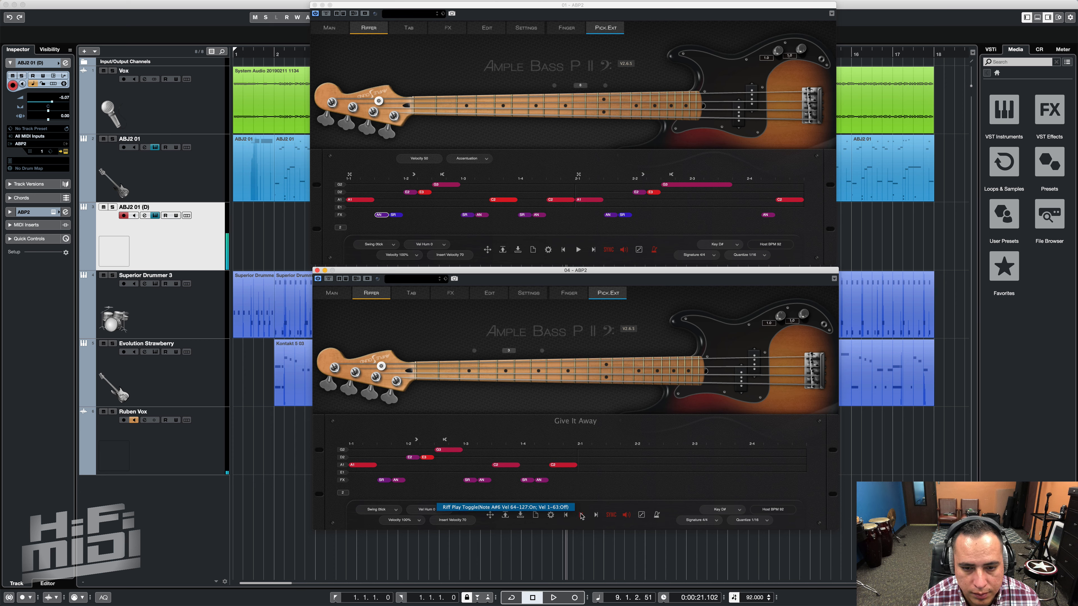
# Copy the first measure of the riff to measure 2 and check the copied opening A1 note and D-string slide note
pyautogui.rightClick(440, 466)
pyautogui.moveTo(465, 453)
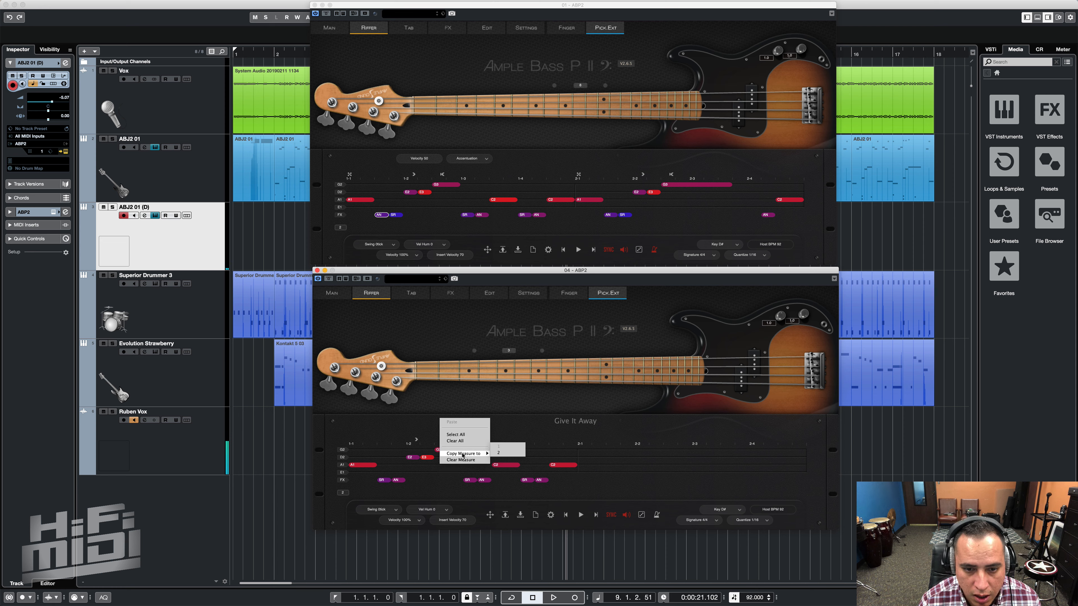
pyautogui.click(499, 453)
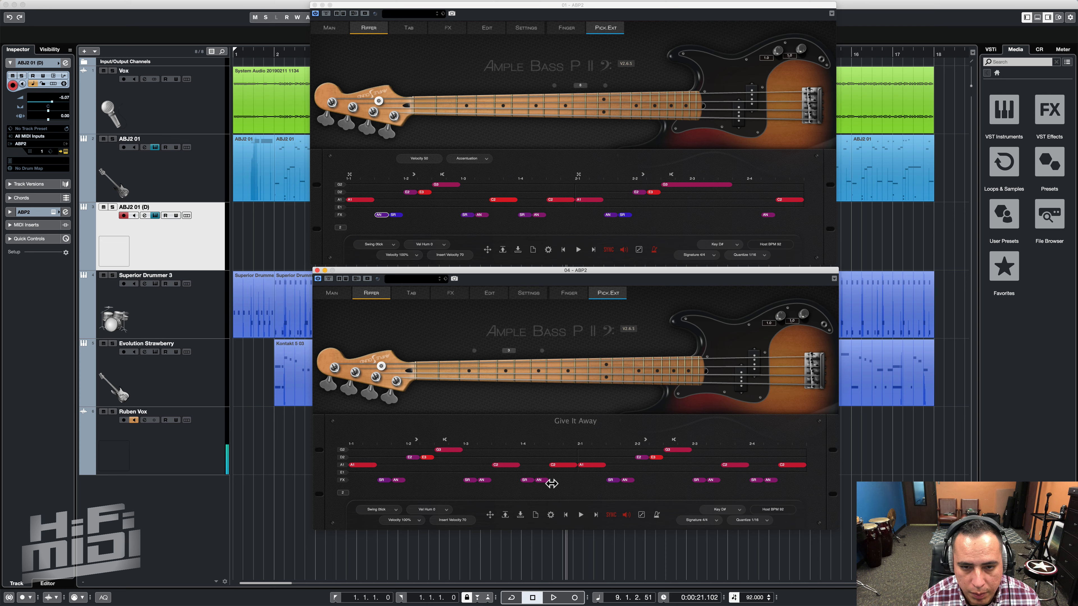
pyautogui.click(593, 465)
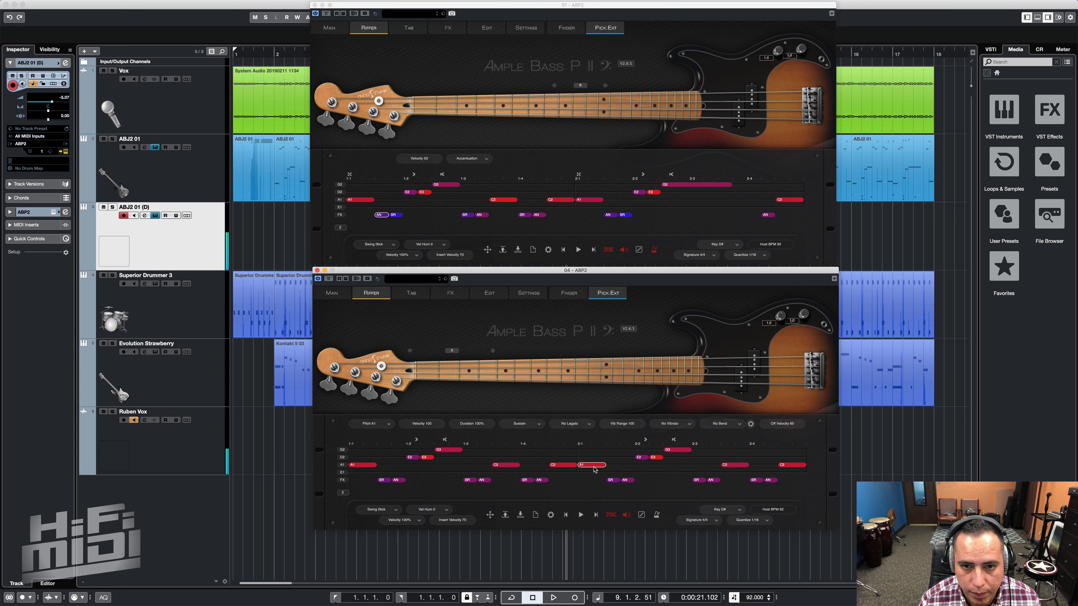
pyautogui.click(641, 457)
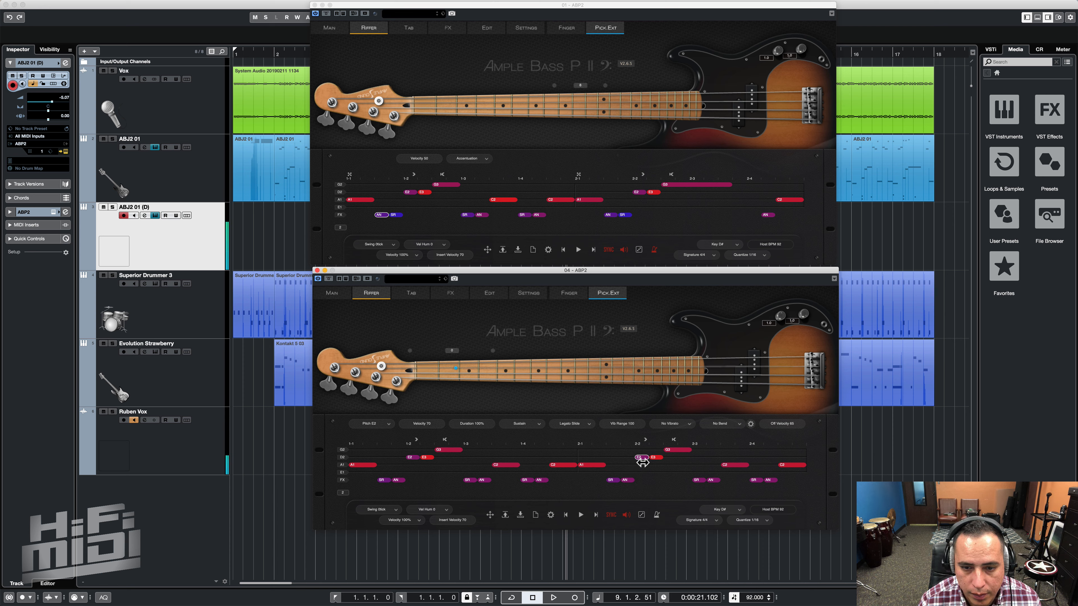
# In measure 2, delete the beat 3 pair of FX notes, the beat 4 Slap Right note and the C2 note between them
pyautogui.doubleClick(699, 480)
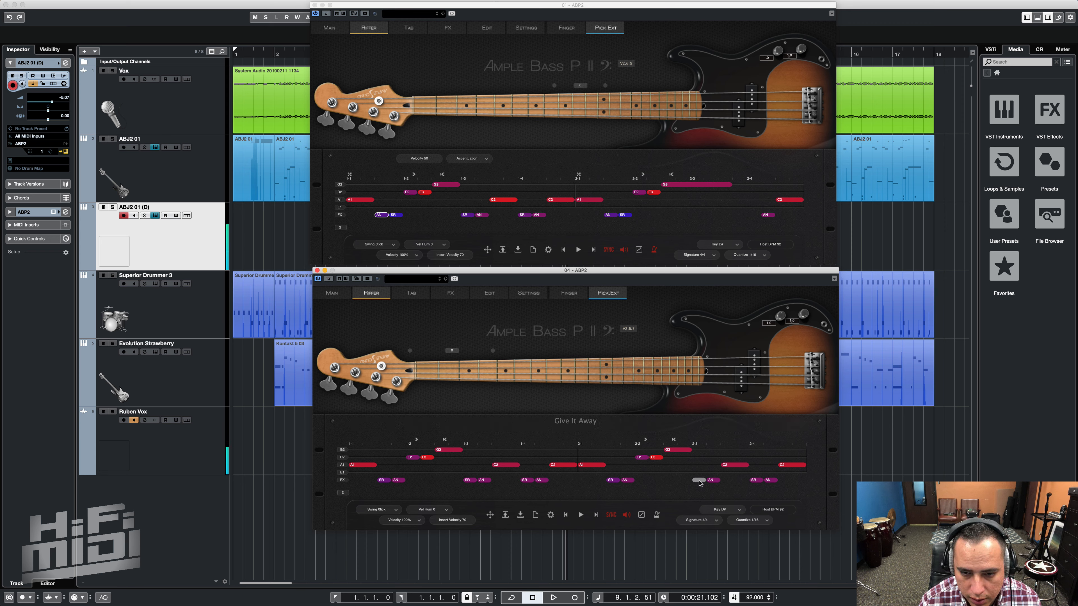
pyautogui.doubleClick(712, 480)
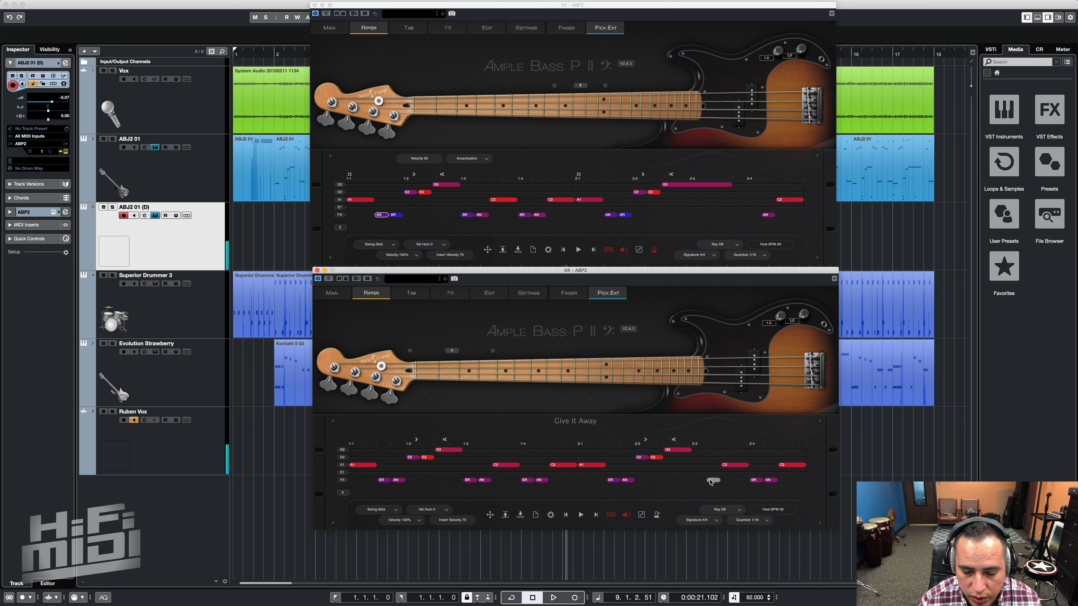
pyautogui.rightClick(698, 481)
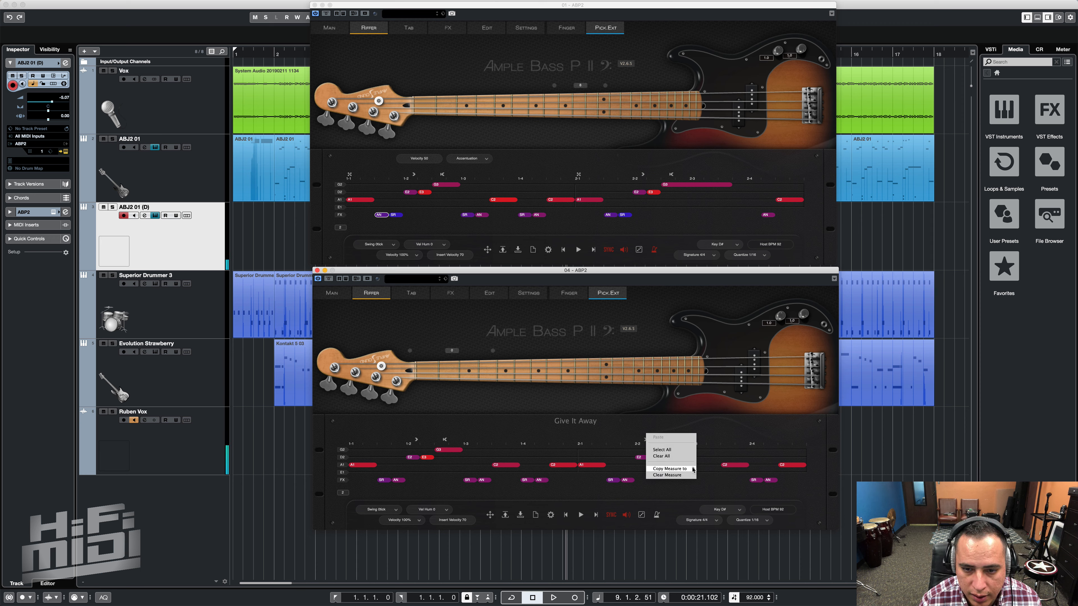
pyautogui.click(726, 459)
pyautogui.rightClick(757, 480)
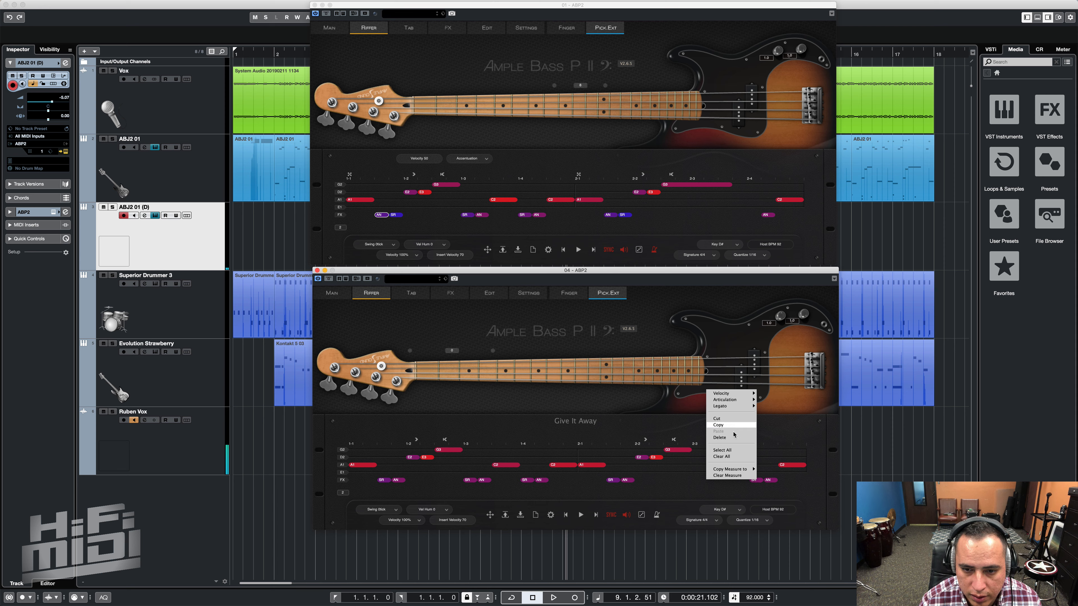
pyautogui.click(691, 484)
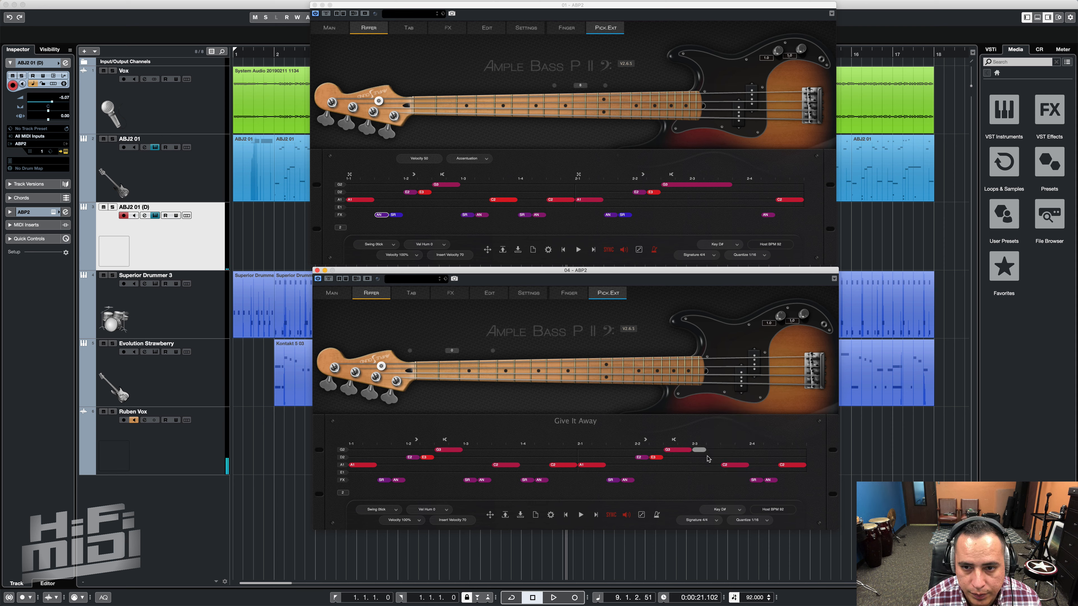
pyautogui.rightClick(756, 479)
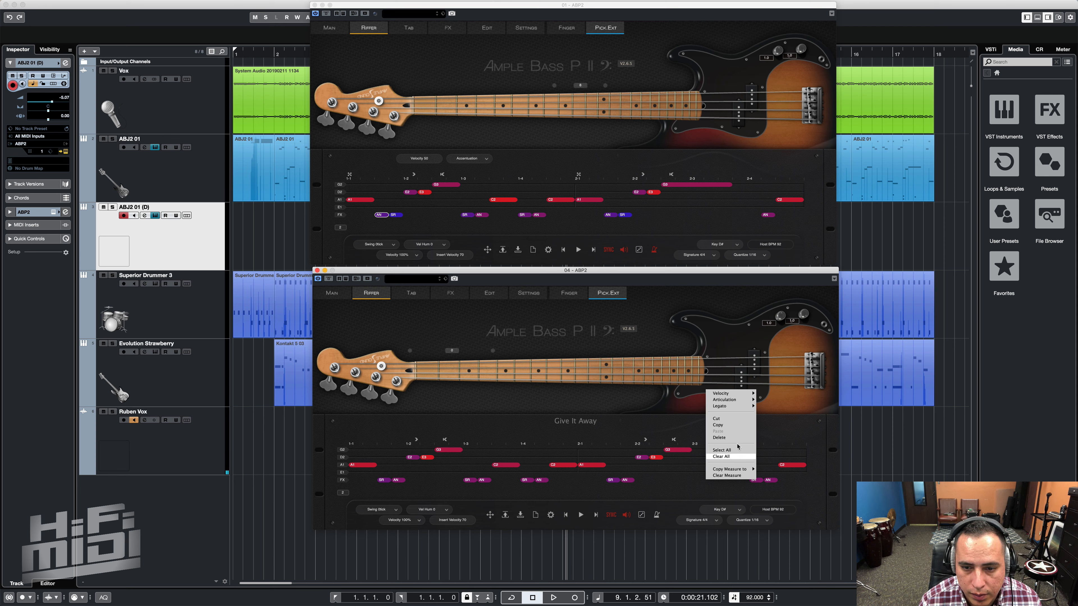
pyautogui.click(732, 438)
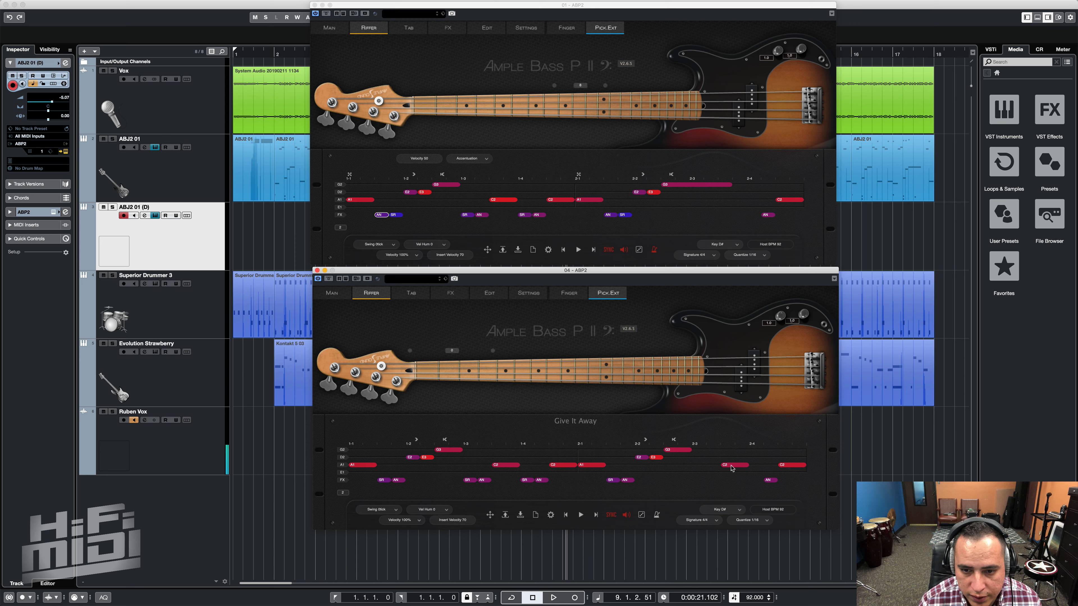
pyautogui.doubleClick(735, 465)
# Lengthen measure 2's G-string note through most of beat 3 and play back the two-measure riff
pyautogui.moveTo(693, 454); pyautogui.dragTo(734, 454)
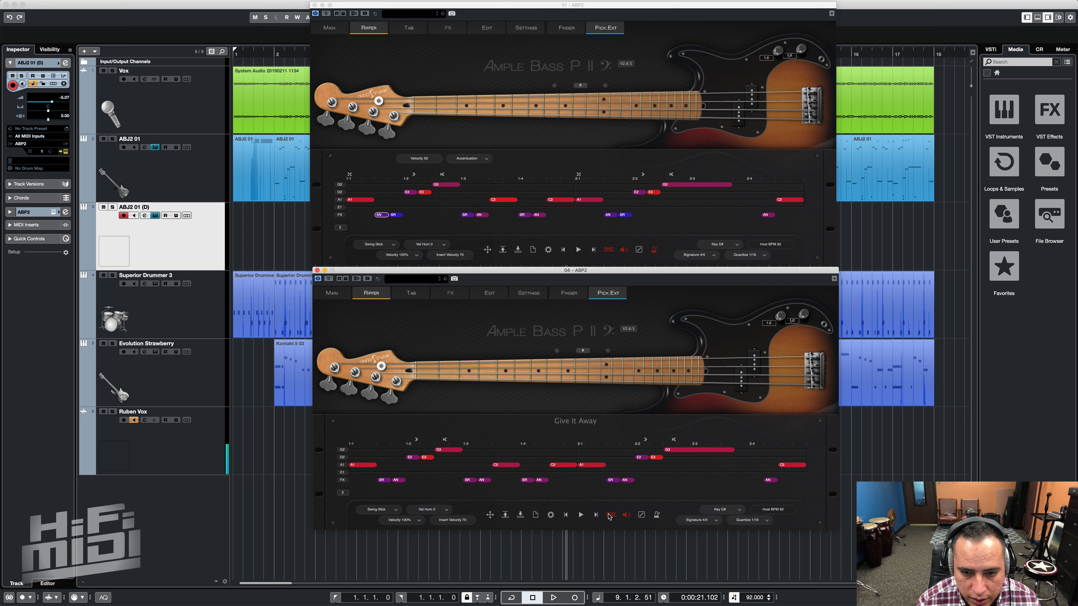
pyautogui.click(581, 515)
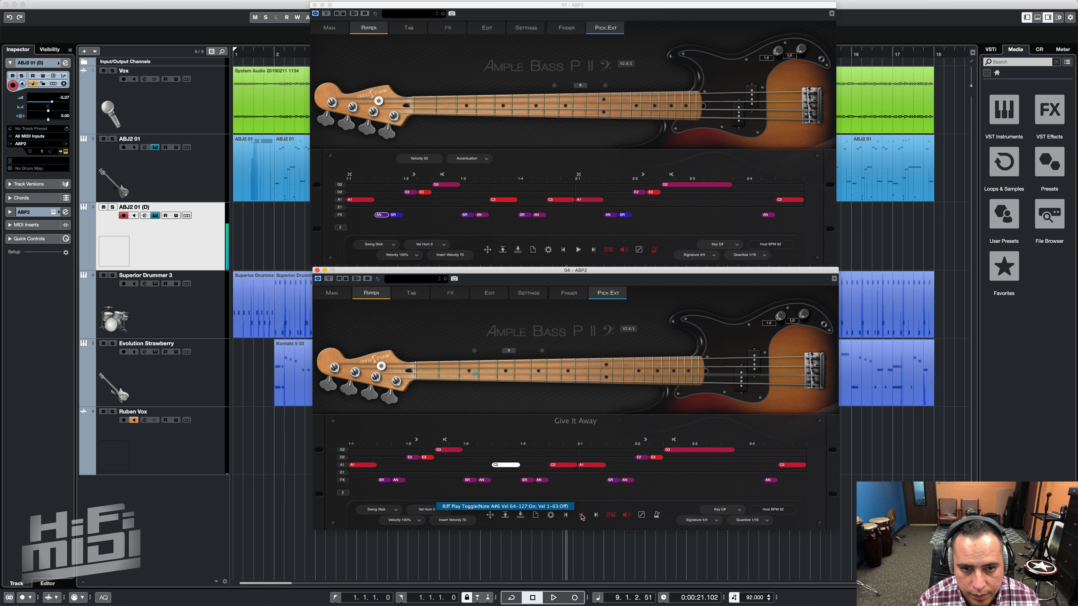
pyautogui.click(581, 515)
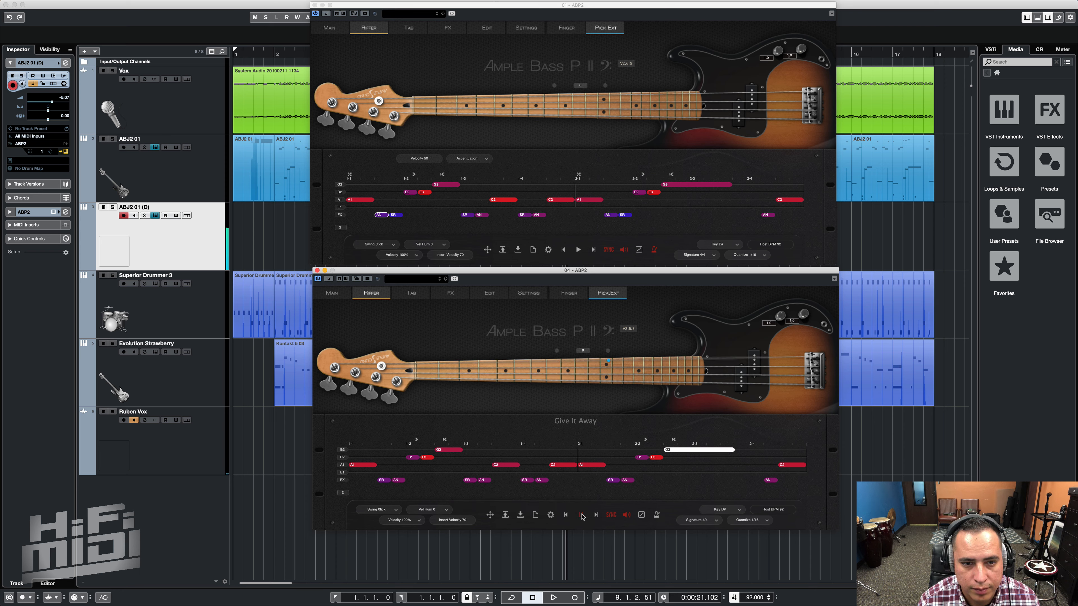
# Close the original bass instrument's window and delete all MIDI parts from the ABJ2 01 track
pyautogui.click(314, 4)
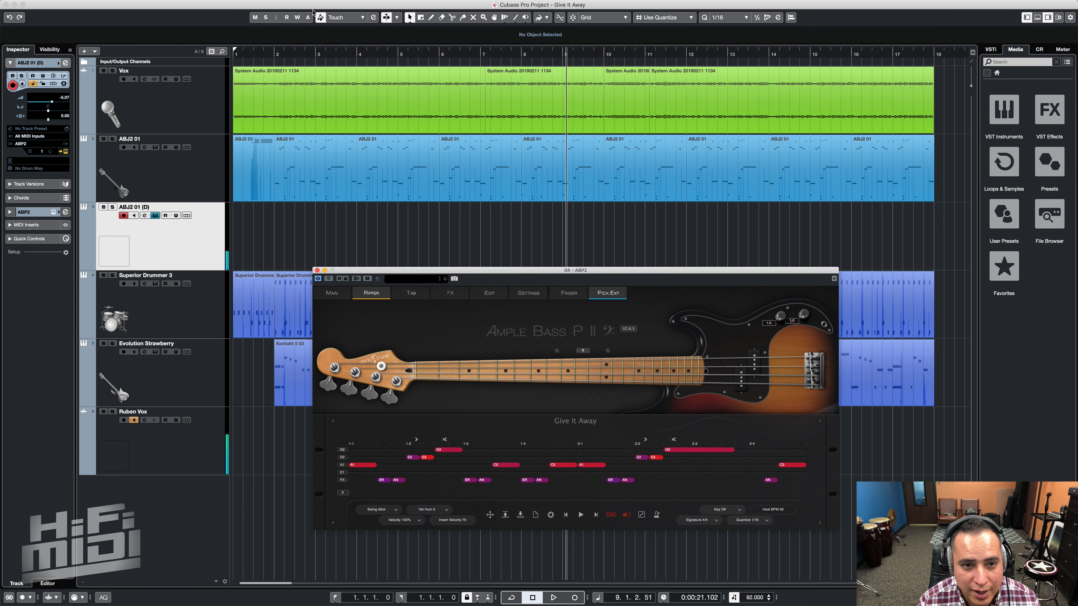
pyautogui.click(204, 183)
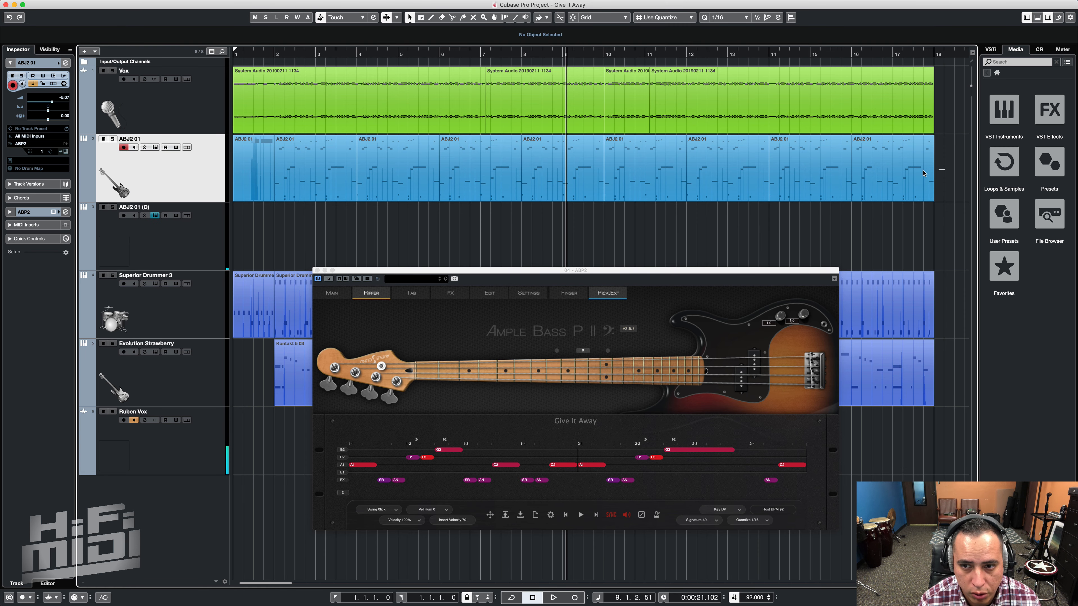
pyautogui.moveTo(938, 184); pyautogui.dragTo(270, 185)
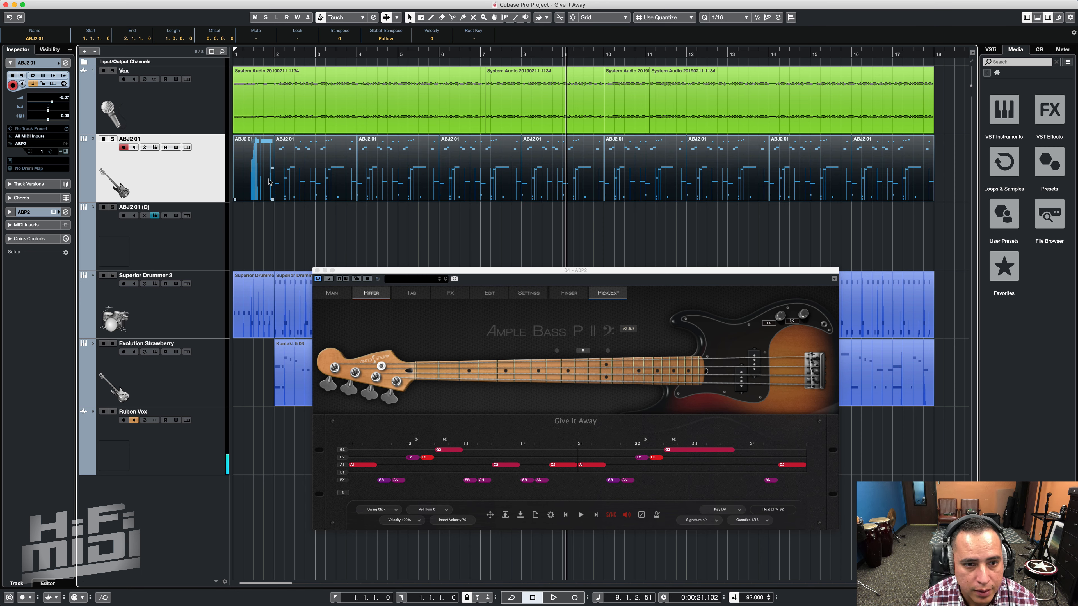
pyautogui.press('Delete')
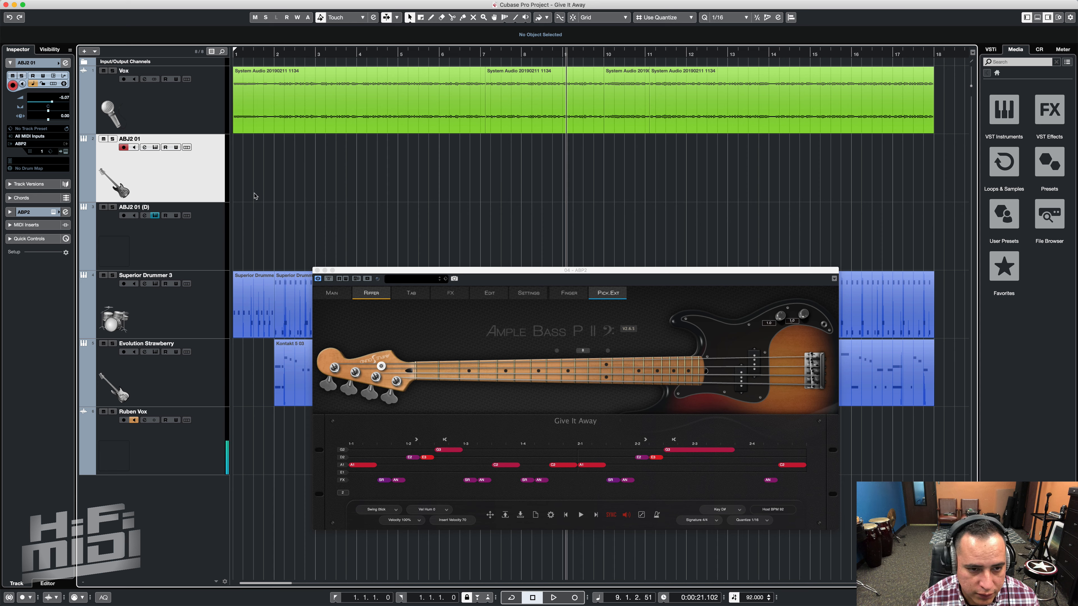
# Export the riff as a MIDI part onto the ABJ2 01 (D) track, starting at bar 2 with grid snapping on
pyautogui.click(199, 245)
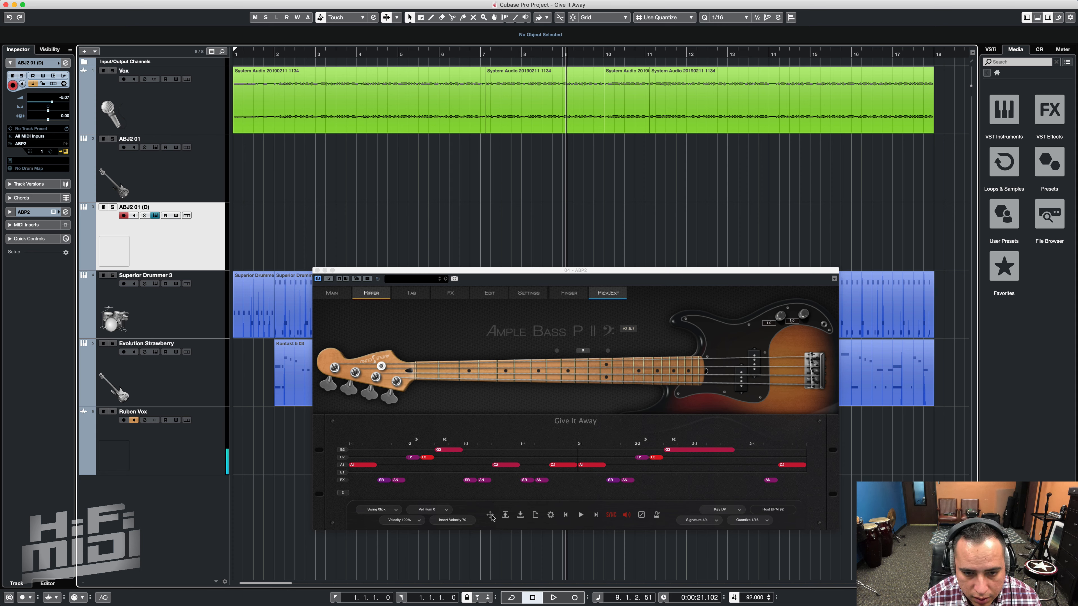
pyautogui.moveTo(491, 517); pyautogui.dragTo(459, 497)
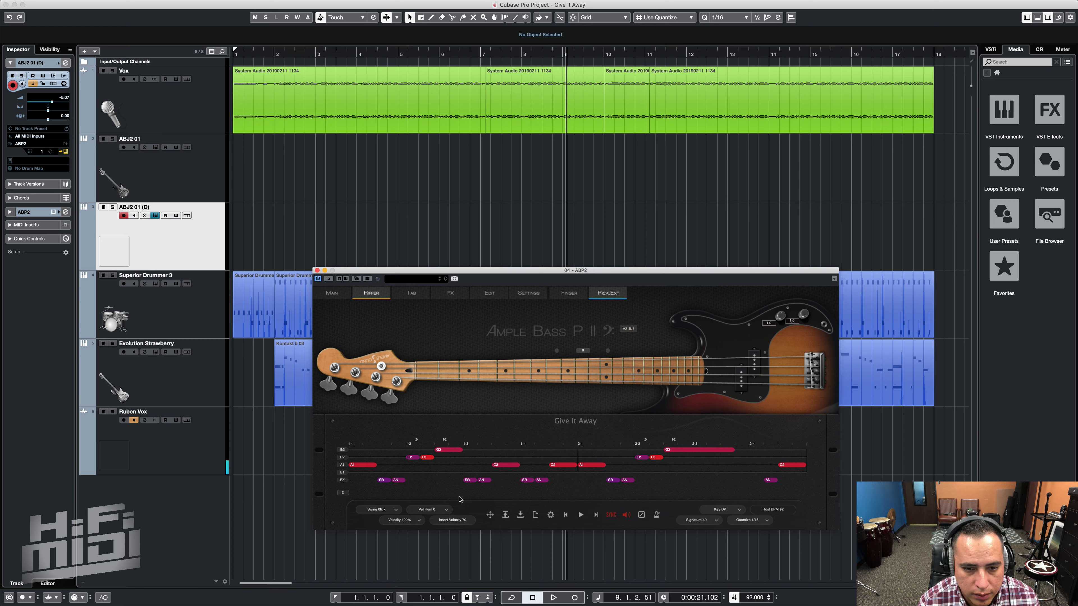
pyautogui.click(573, 17)
pyautogui.click(573, 17)
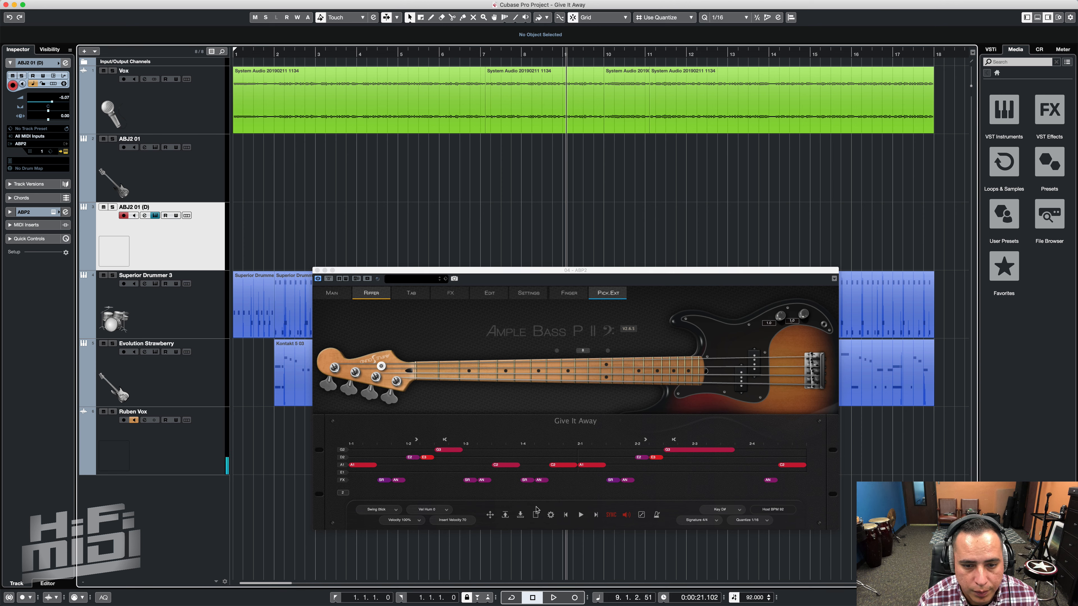
pyautogui.moveTo(489, 514)
pyautogui.mouseDown()
pyautogui.moveTo(278, 193)
pyautogui.moveTo(278, 214)
pyautogui.mouseUp()
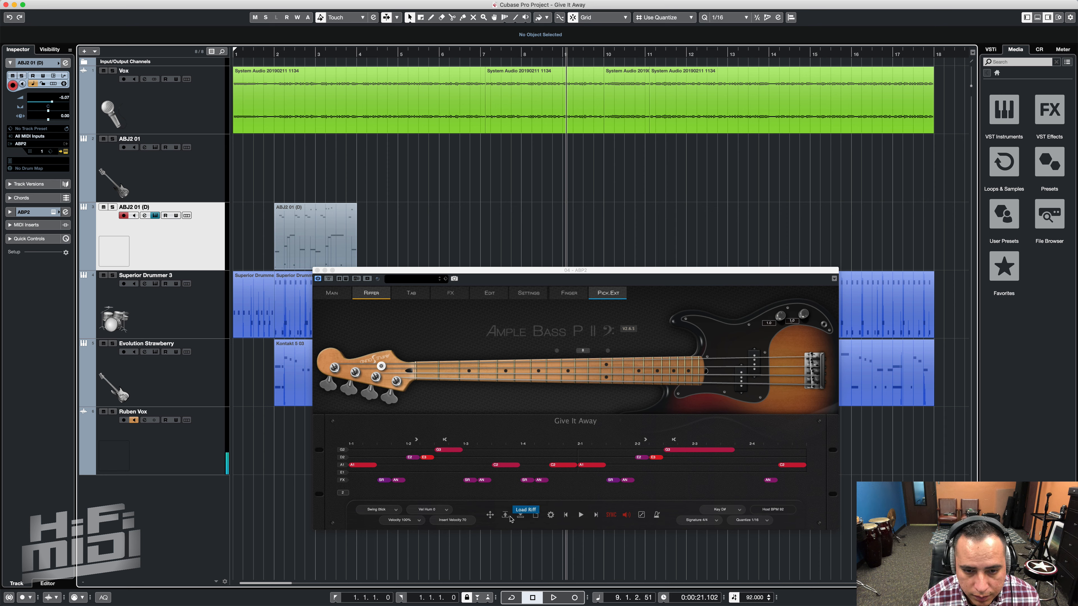
# Open the save details for the Give It Away riff, try A and C as its key, and cancel saving
pyautogui.click(520, 516)
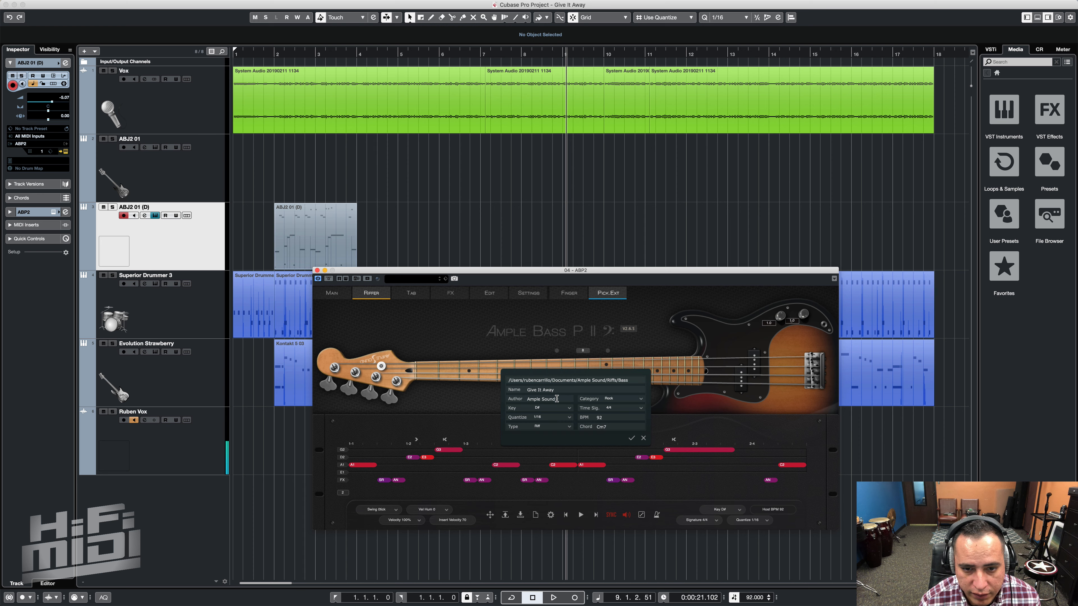
pyautogui.click(542, 400)
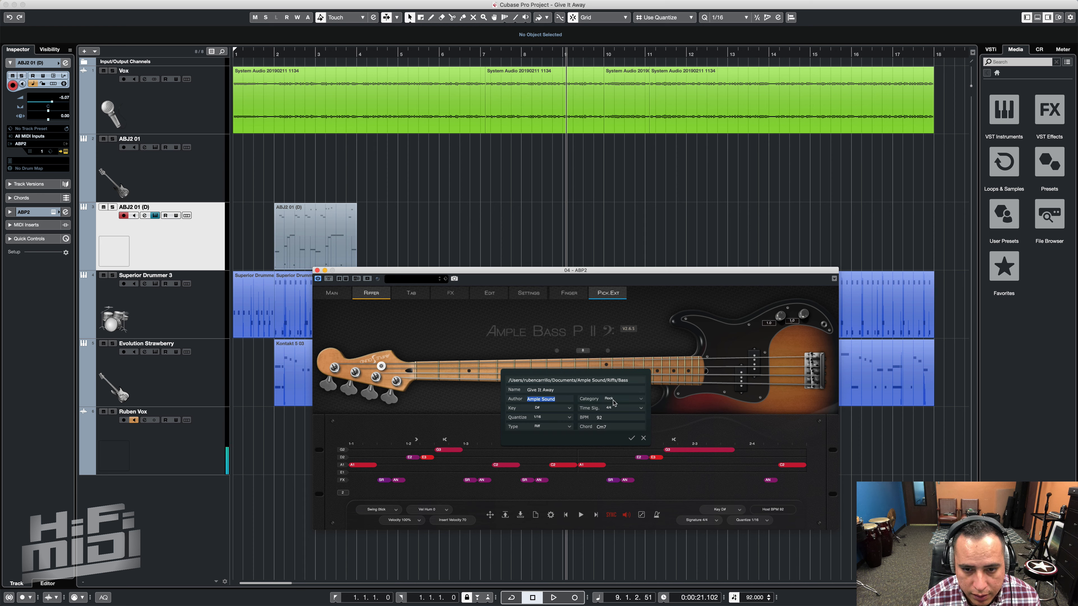
pyautogui.click(546, 410)
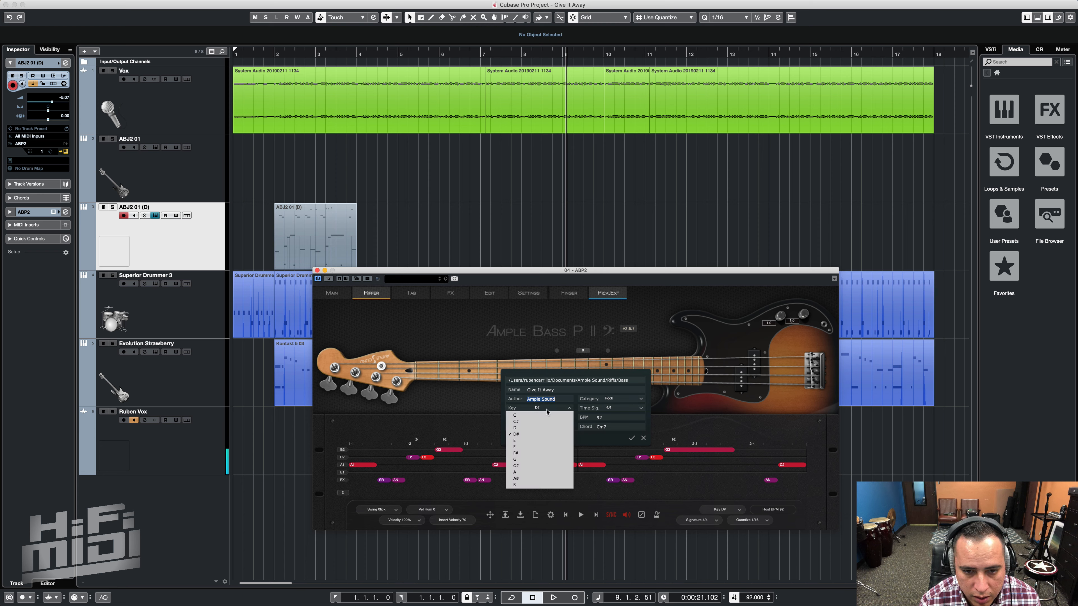
pyautogui.click(529, 473)
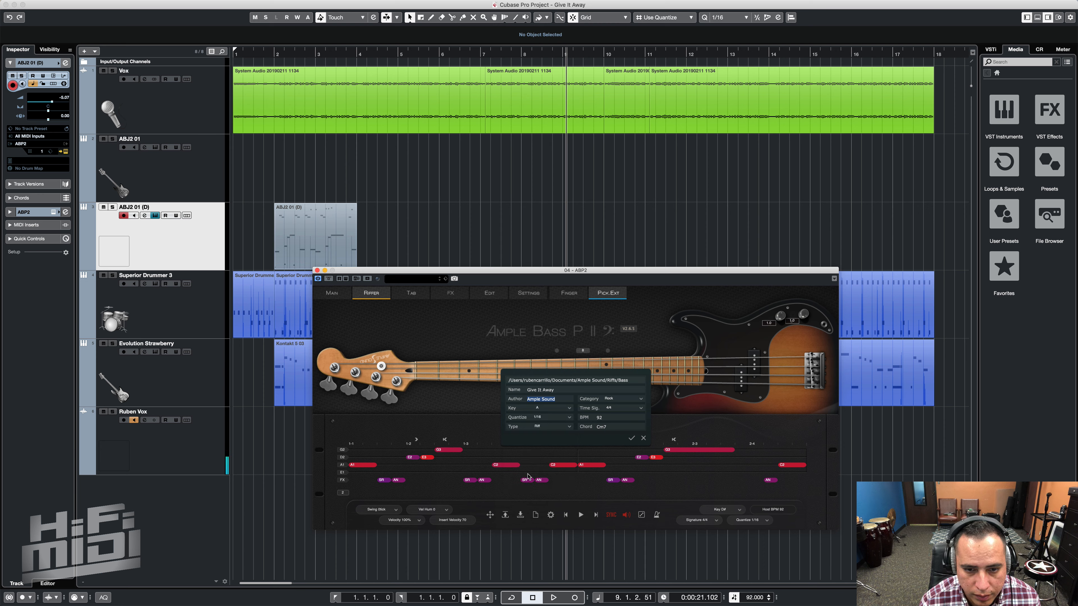
pyautogui.click(562, 408)
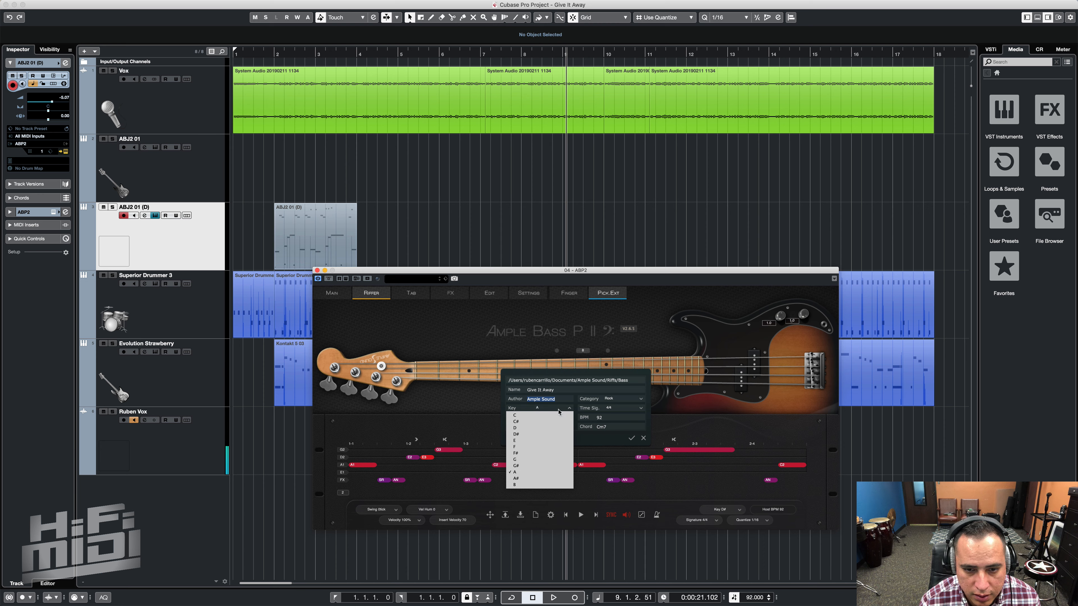
pyautogui.click(548, 416)
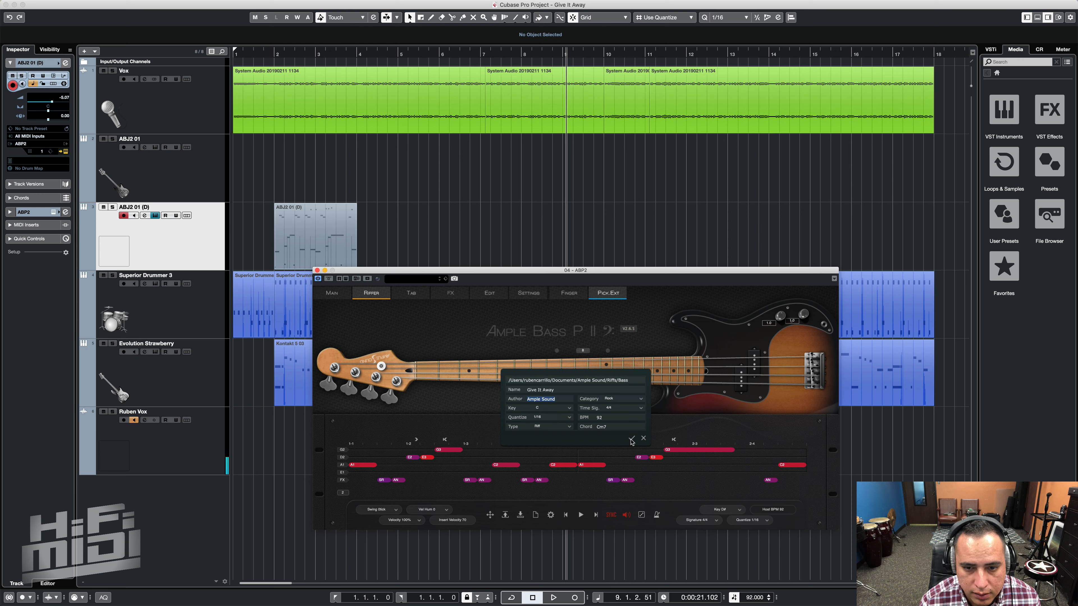
pyautogui.click(643, 438)
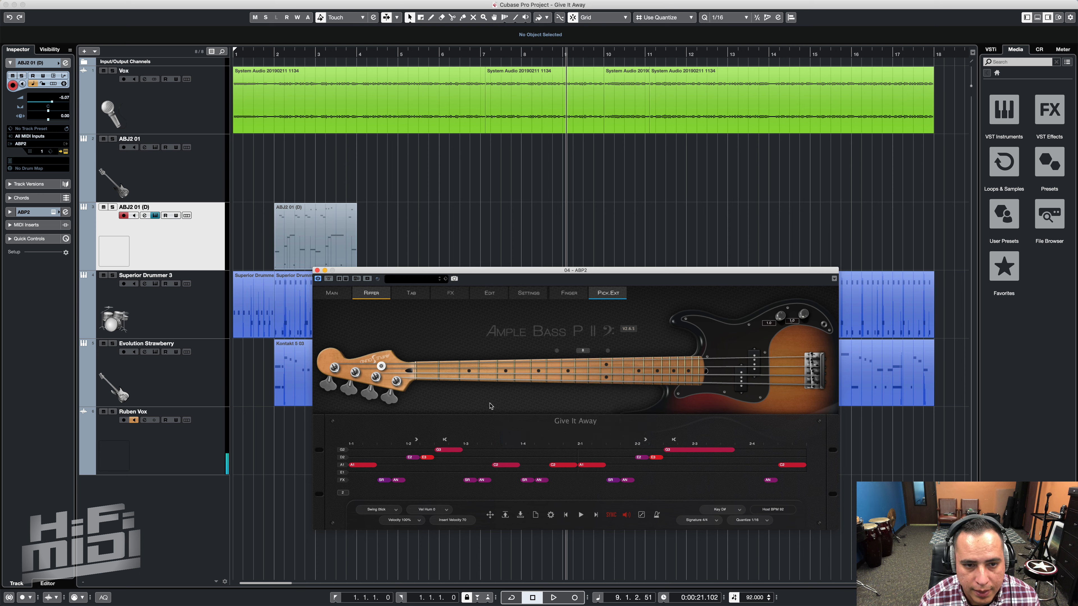
# Close the bass instrument's window and repeat the two-bar riff part along the ABJ2 01 (D) track up to bar 18
pyautogui.moveTo(491, 518)
pyautogui.mouseDown()
pyautogui.moveTo(346, 246)
pyautogui.moveTo(365, 229)
pyautogui.moveTo(378, 229)
pyautogui.moveTo(360, 235)
pyautogui.moveTo(428, 429)
pyautogui.moveTo(477, 509)
pyautogui.mouseUp()
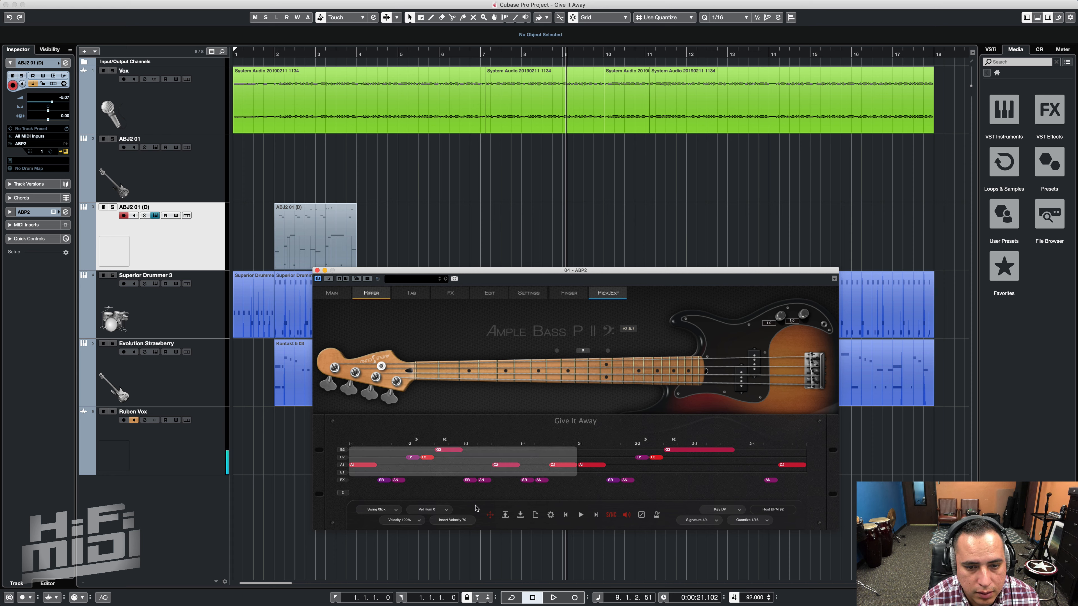
pyautogui.click(317, 270)
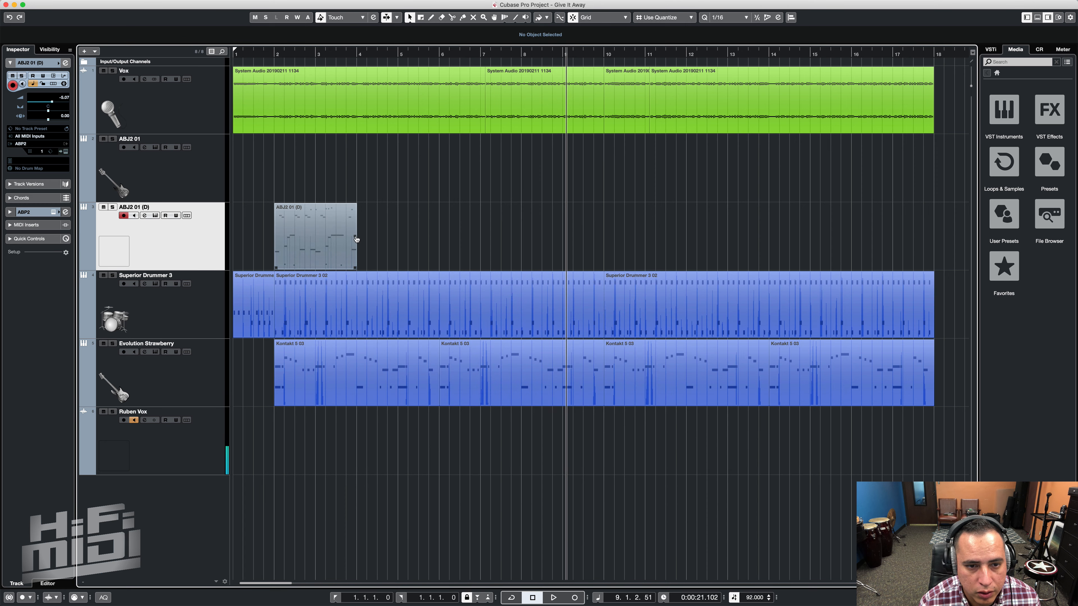
pyautogui.moveTo(356, 239); pyautogui.dragTo(864, 237)
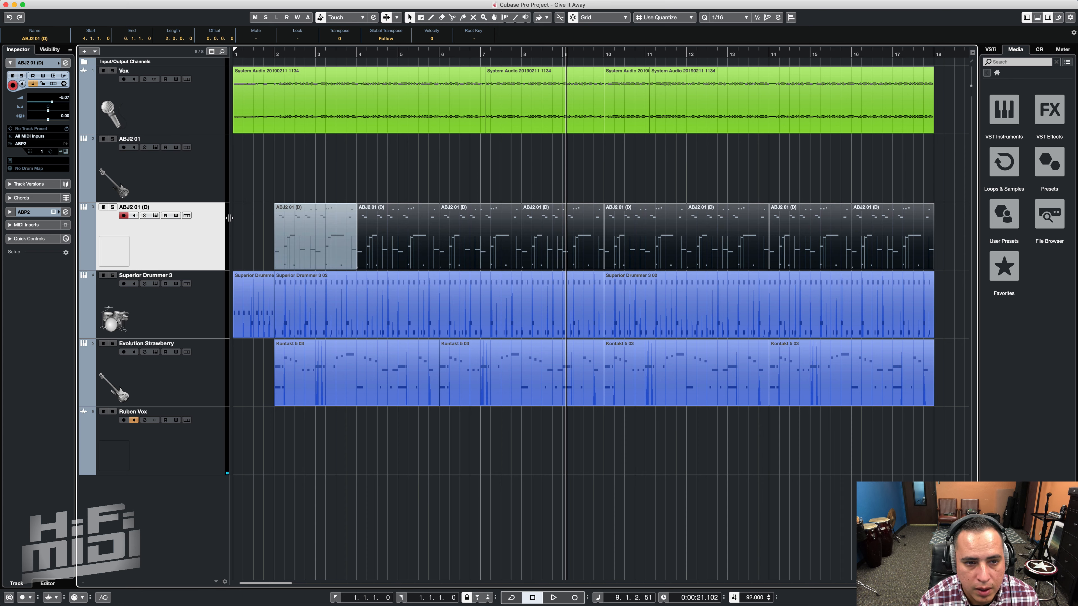
pyautogui.click(246, 228)
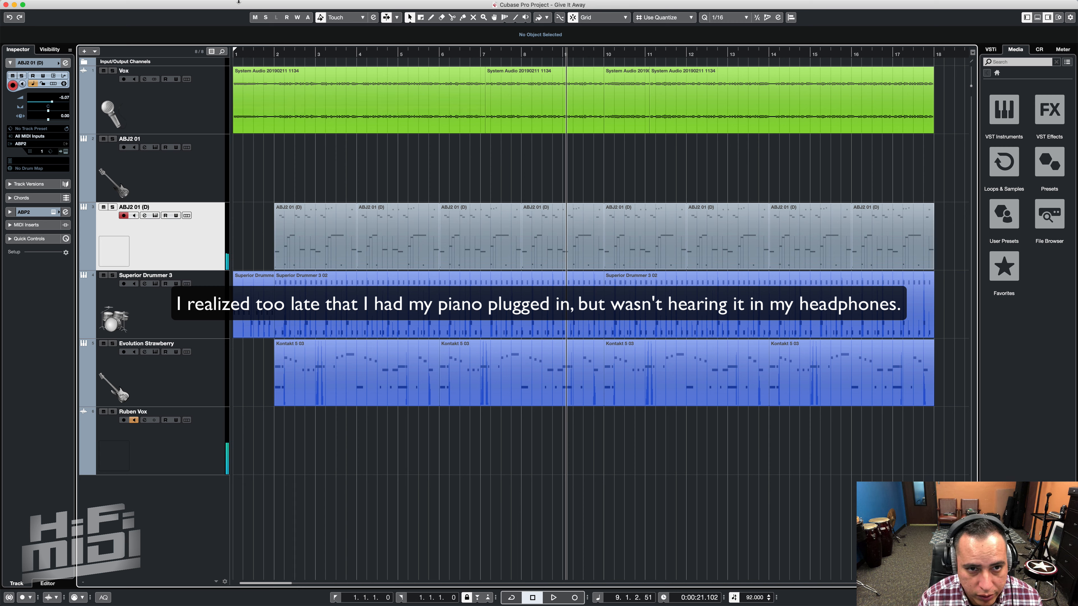
# Record on the ABJ2 01 (D) track from the project start, stop during bar 3, and reopen the track's bass instrument
pyautogui.press('Home')
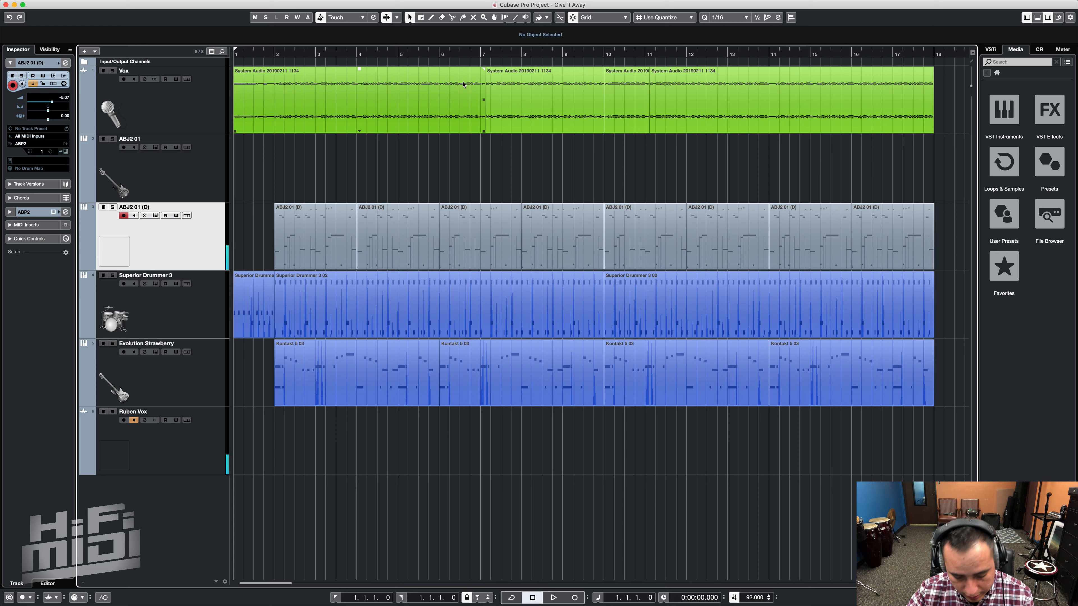
pyautogui.press('KP_Multiply')
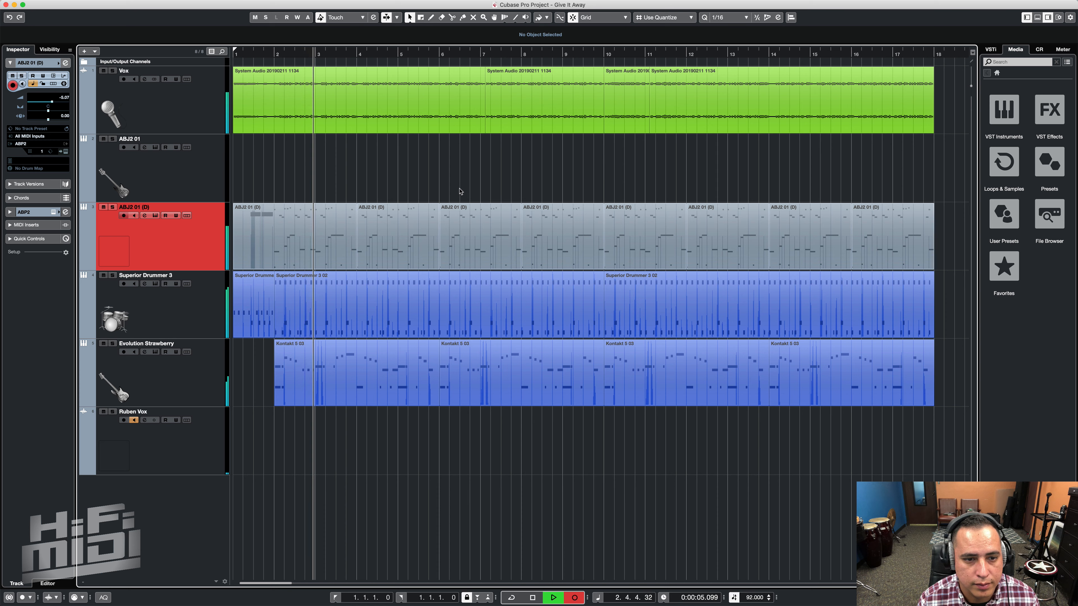
pyautogui.press('space')
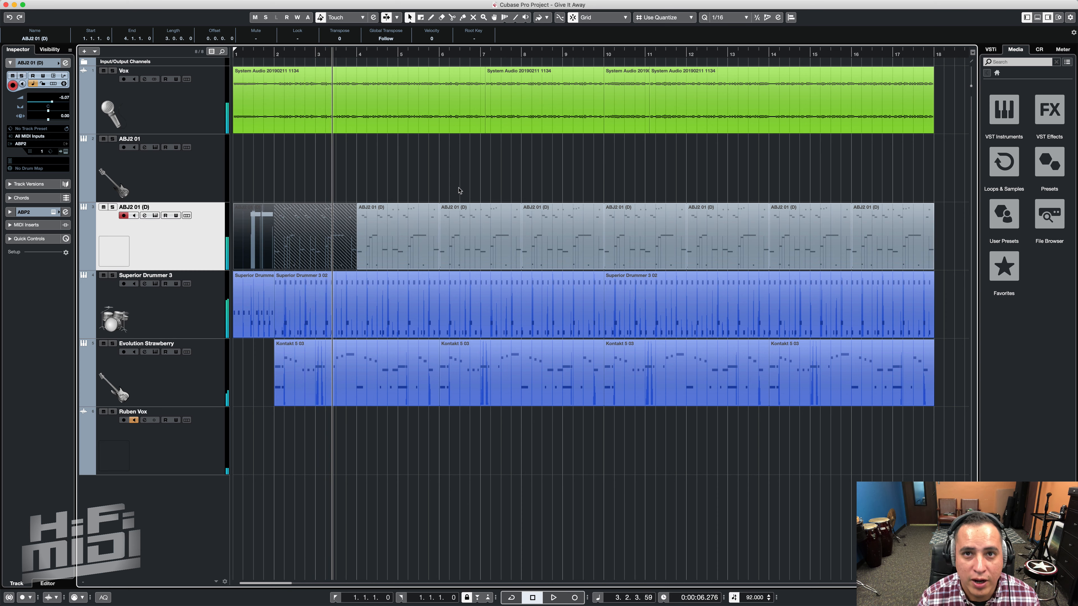
pyautogui.click(155, 215)
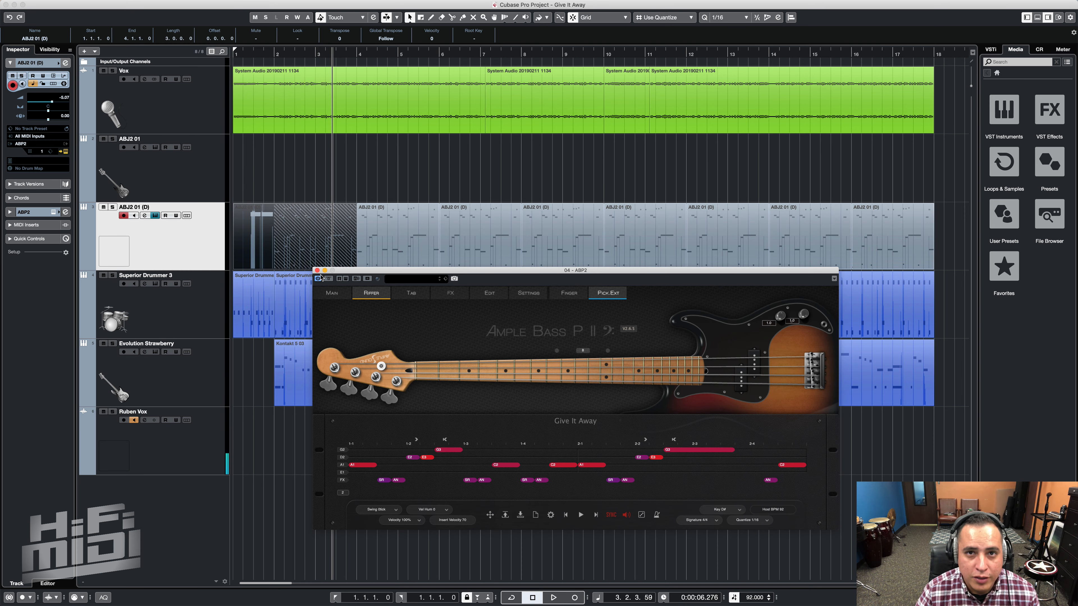